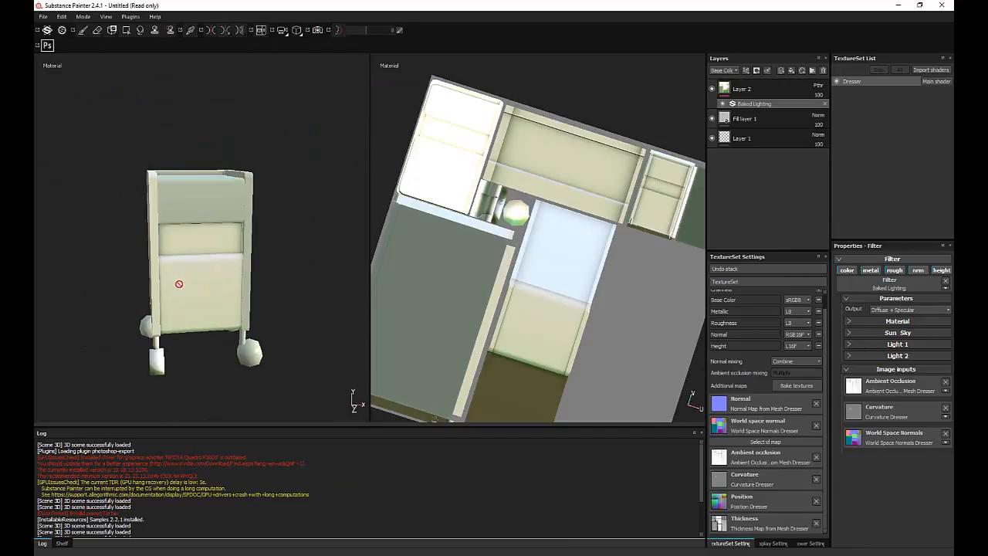
- Add a new paint layer above Layer 1 and name it Drawer
mouse_move(208, 219)
alt+mouse_down()
mouse_move(187, 223)
mouse_move(216, 229)
alt+mouse_up()
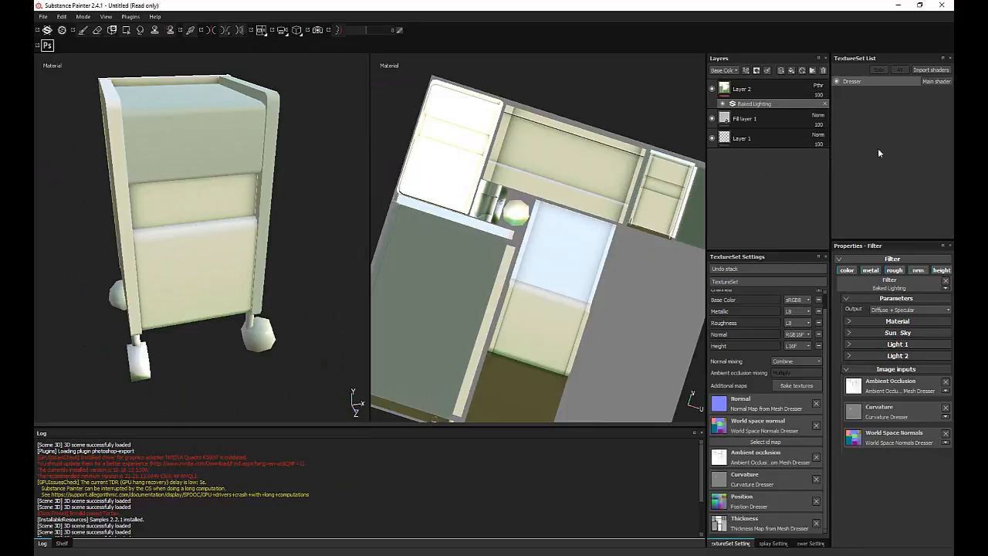
click(787, 144)
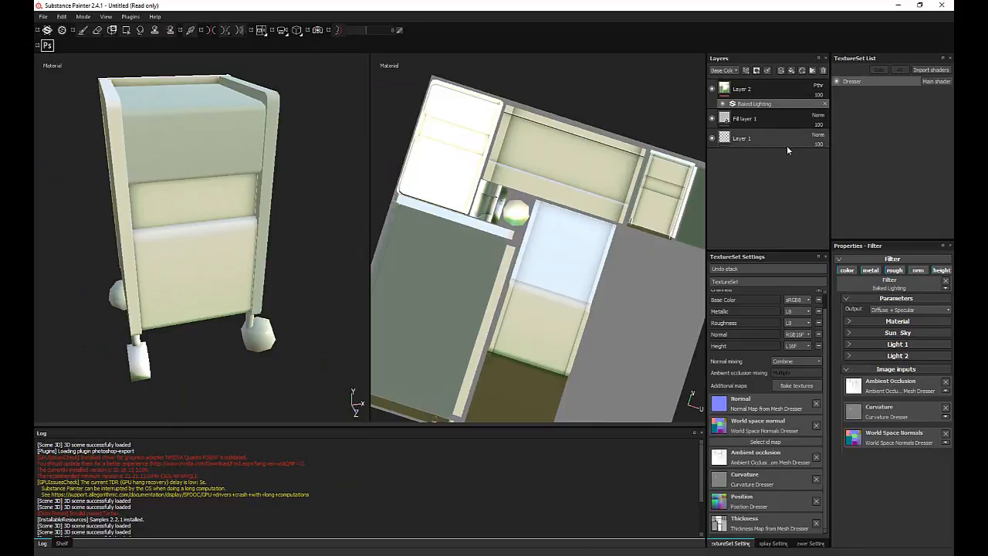
click(781, 71)
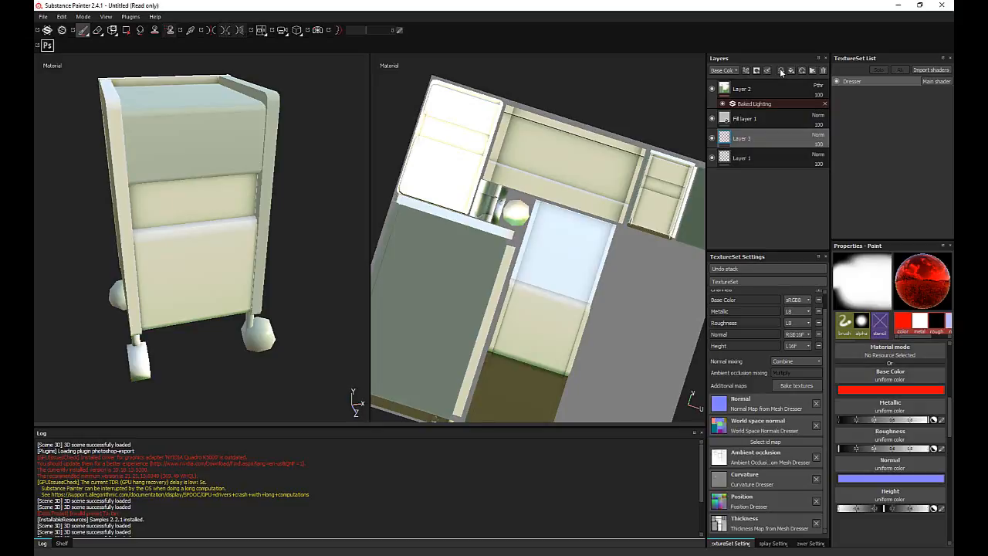
double_click(744, 139)
text(Drawer)
key(Return)
- Choose the Polygon Fill tool and set its colour to orange-yellow (R 0.718, G 0.452, B 0.001)
mouse_move(166, 192)
alt+mouse_down()
mouse_move(190, 194)
mouse_move(179, 248)
alt+mouse_up()
scroll(193, 199, up, 2)
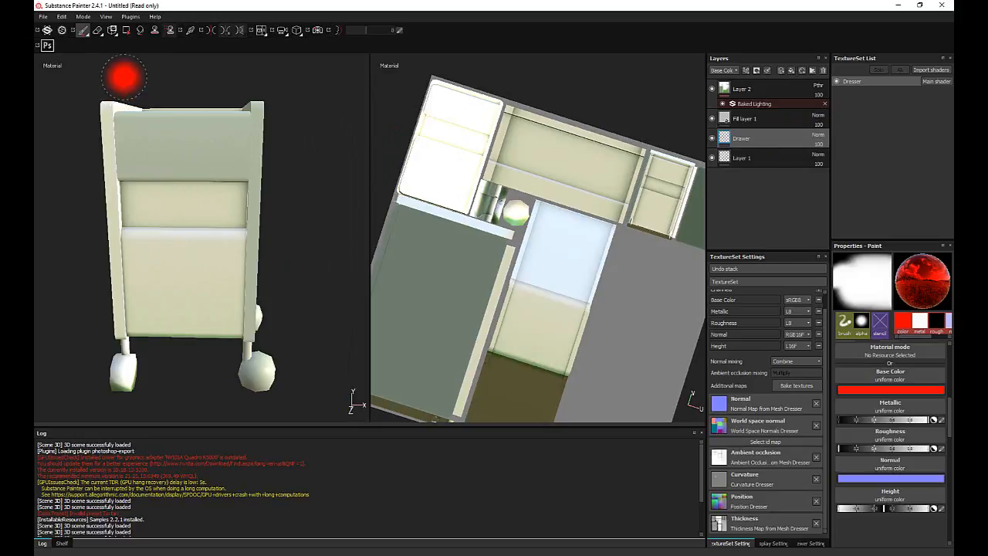
click(97, 31)
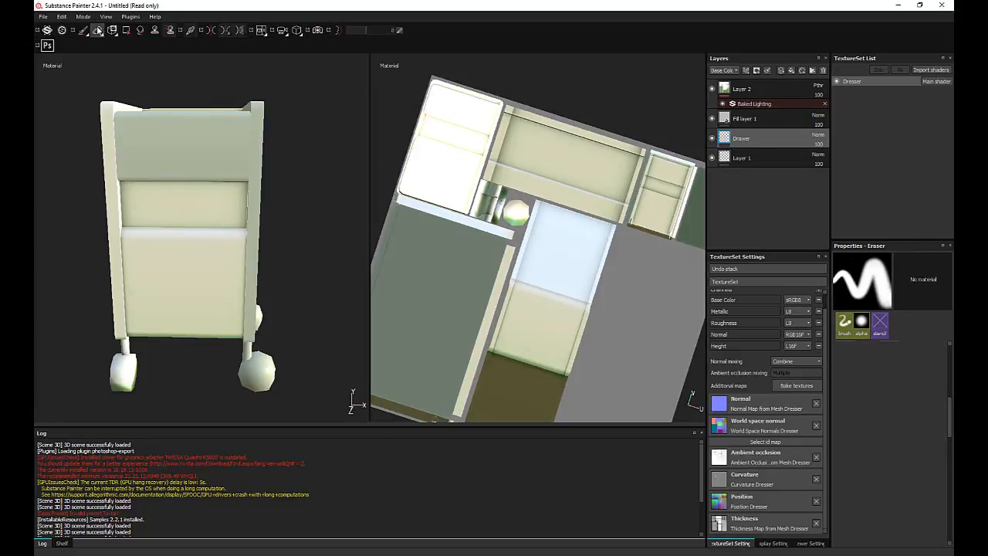
key(3)
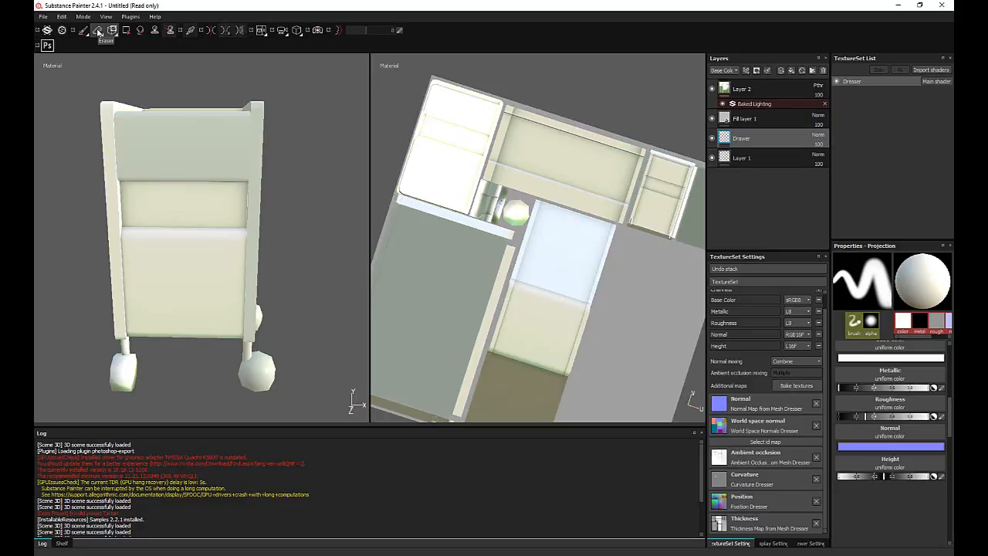
key(4)
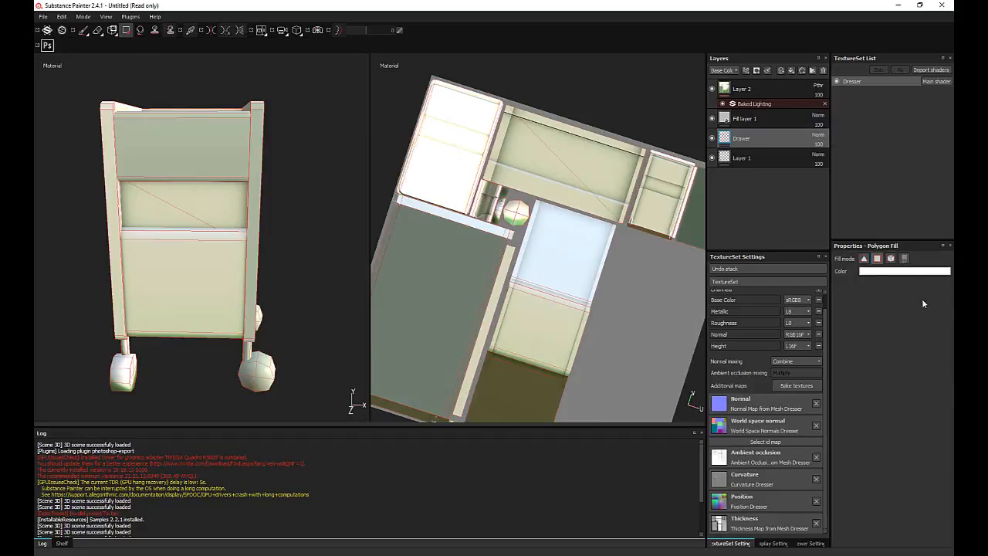
click(873, 272)
drag(850, 263, 859, 239)
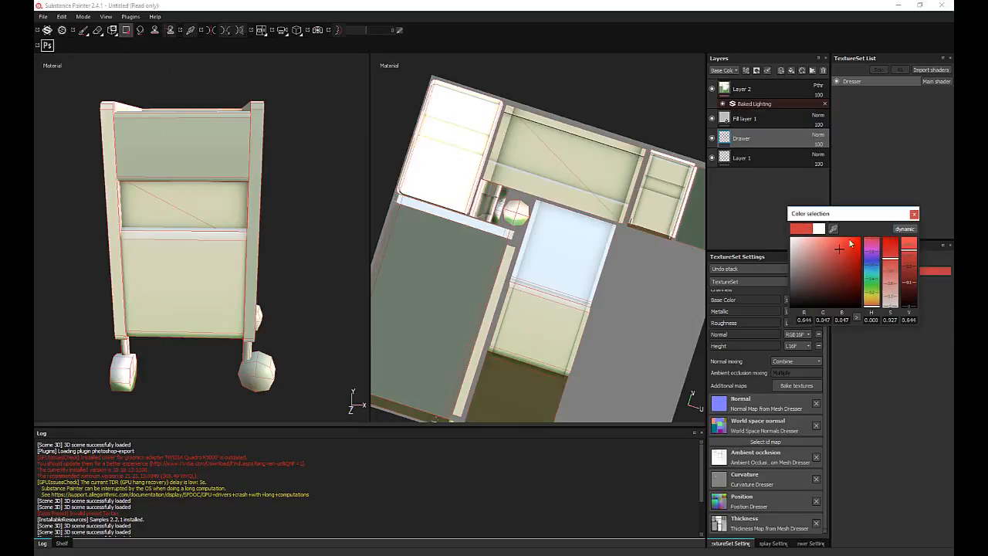
mouse_move(871, 305)
mouse_down()
mouse_move(880, 294)
mouse_move(872, 299)
mouse_up()
click(859, 247)
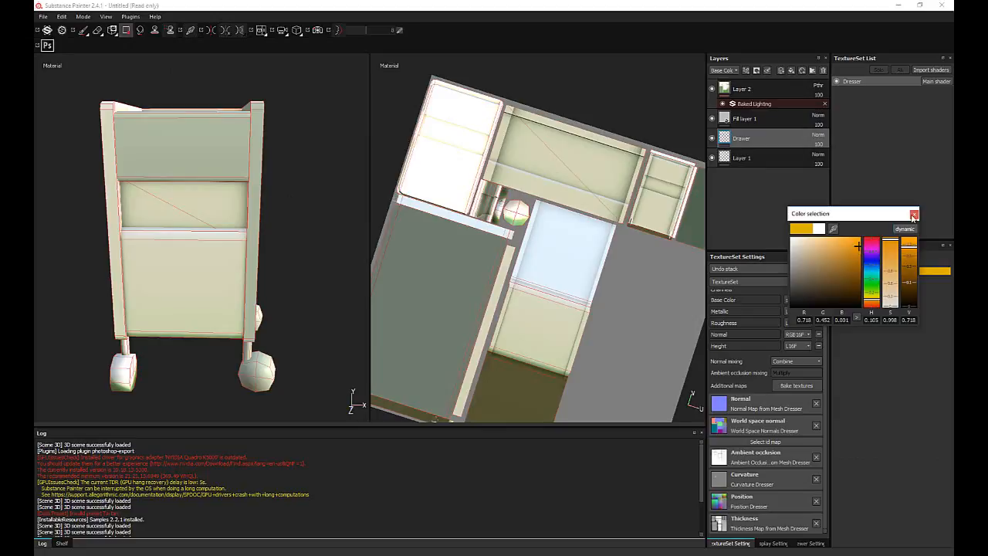
click(914, 213)
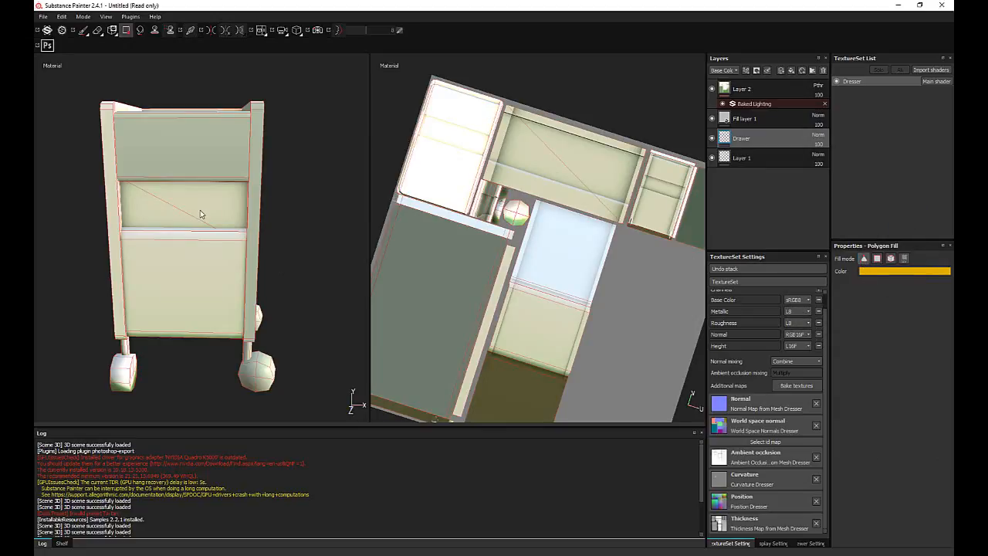
- Fill a triangle on each front drawer panel with the orange-yellow colour and hide Fill layer 1
alt+drag(220, 255, 176, 261)
alt+right_drag(192, 266, 231, 255)
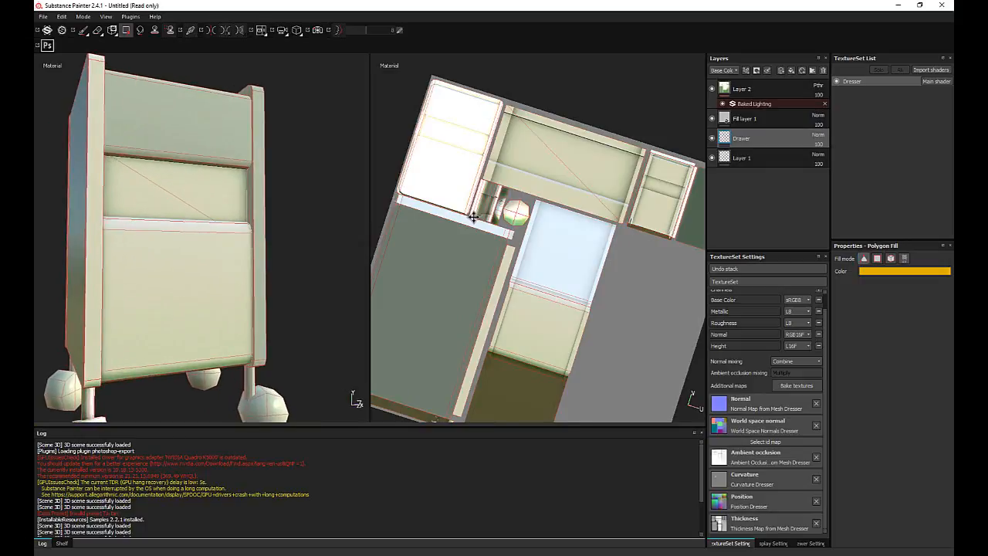
alt+middle_drag(473, 218, 499, 203)
alt+middle_drag(604, 265, 571, 305)
click(711, 118)
alt+drag(201, 260, 172, 260)
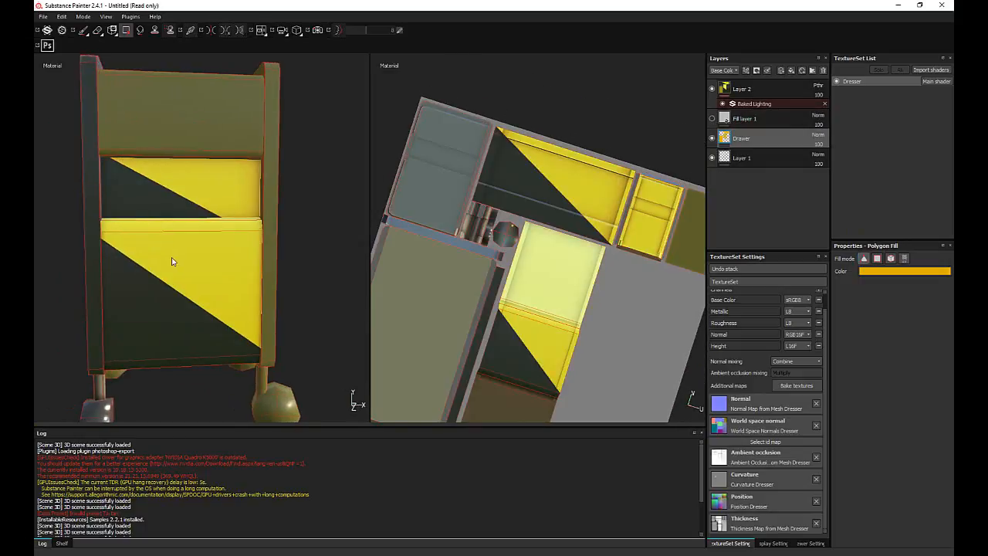
click(162, 209)
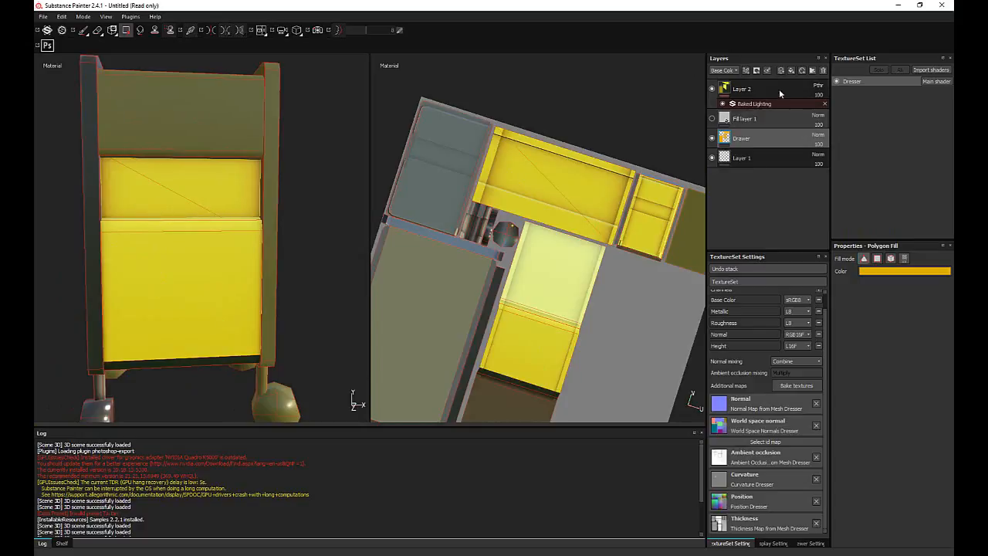
key(ctrl+z)
key(ctrl+z)
- Delete Fill layer 1
click(712, 119)
click(783, 121)
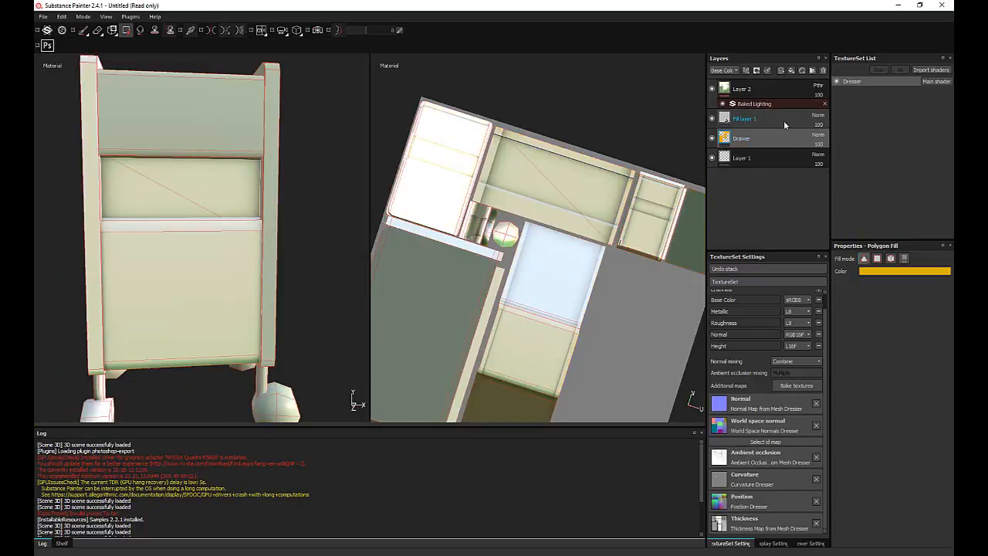
key(Delete)
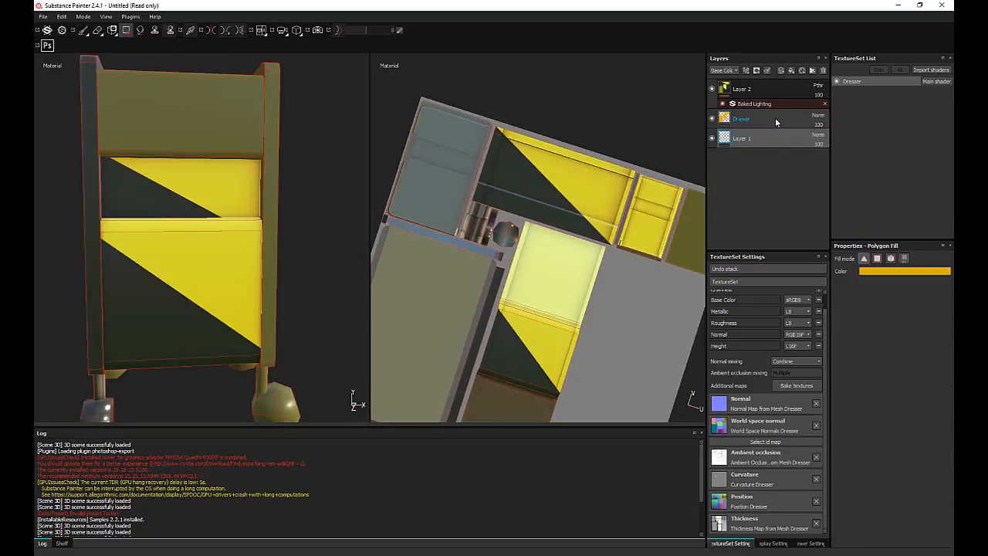
- Fill the remaining dark triangles of the two front drawer panels with orange-yellow on the Drawer layer
scroll(169, 252, up, 2)
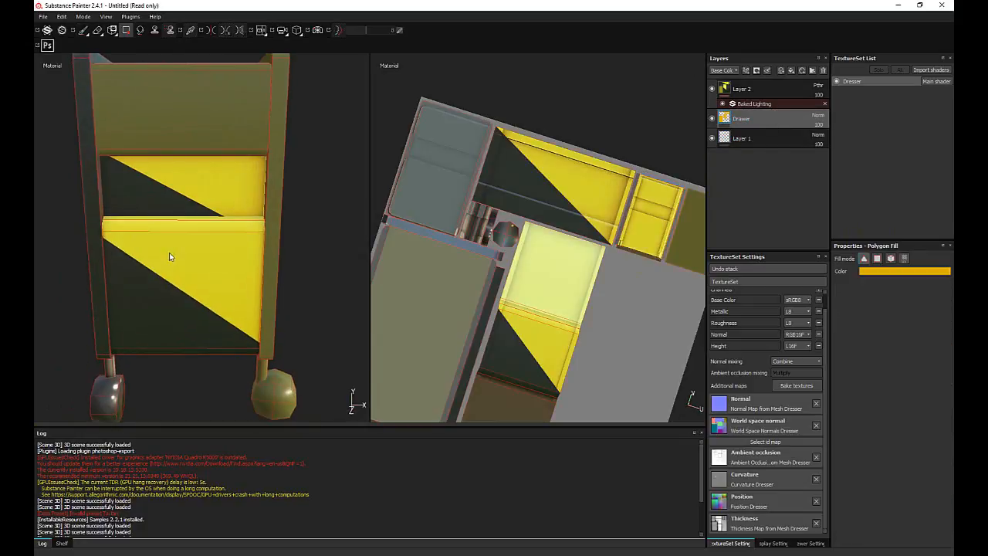
click(161, 207)
click(162, 299)
scroll(189, 282, up, 2)
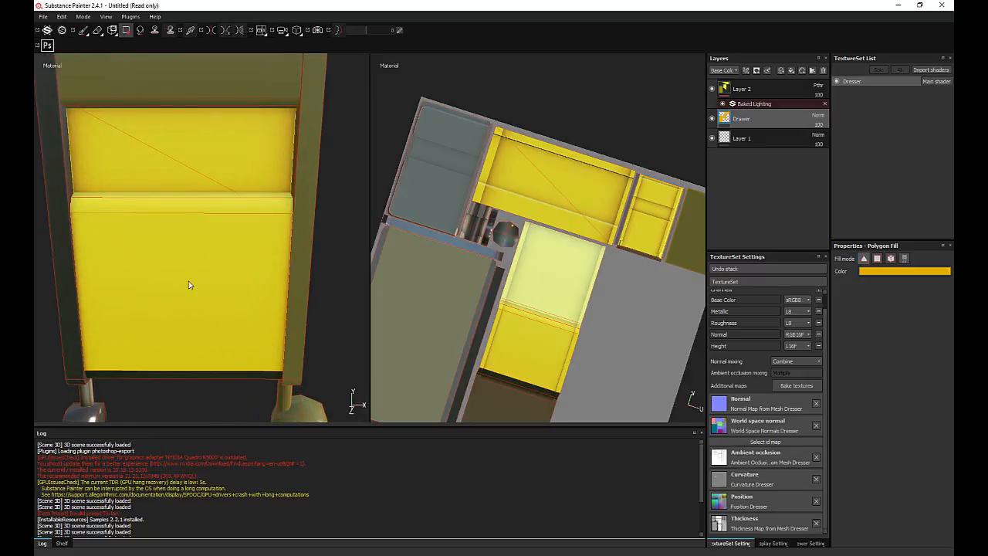
- Try filling the left side panel and its front edge with the quad fill mode, and undo these fills
scroll(189, 282, down, 5)
alt+drag(183, 280, 190, 284)
scroll(190, 284, up, 1)
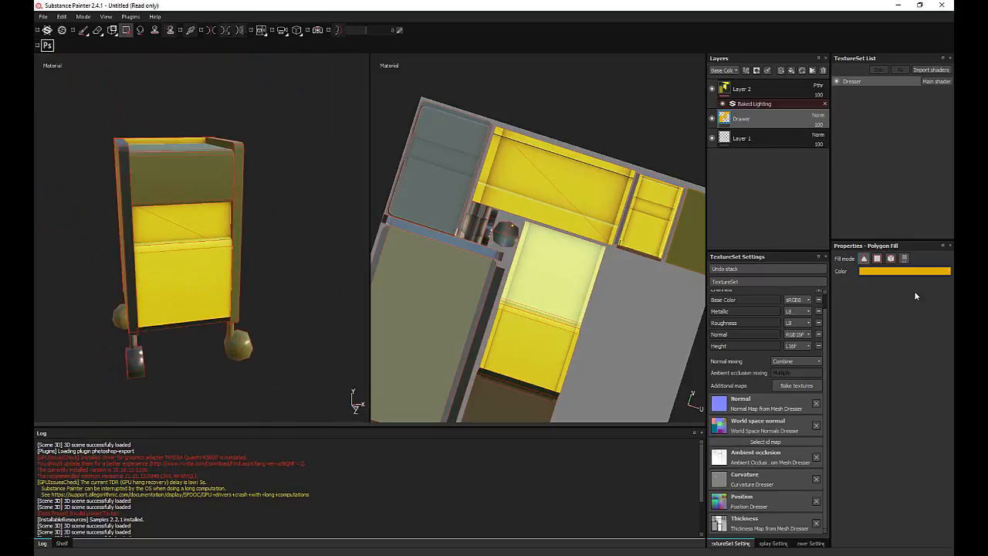
click(877, 259)
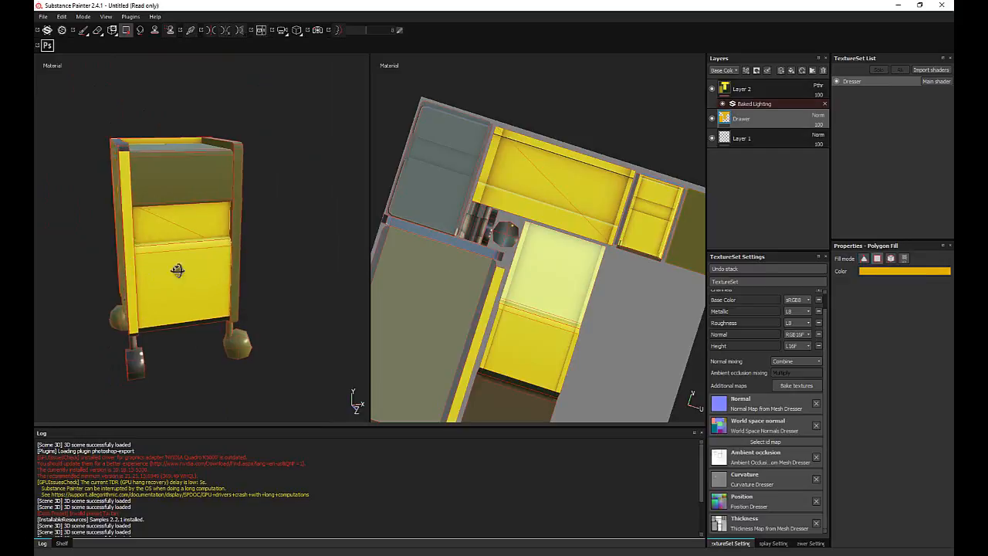
alt+drag(172, 265, 270, 256)
click(156, 158)
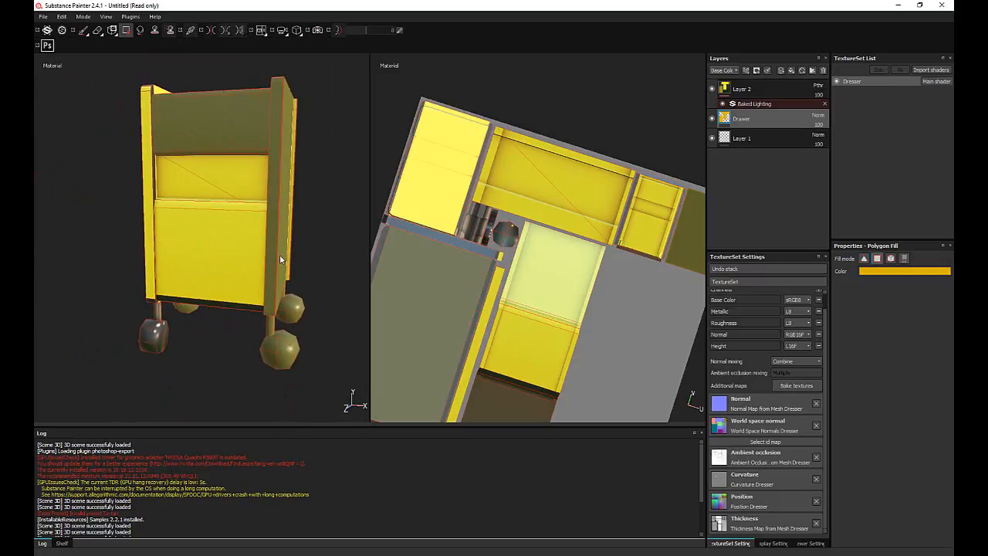
key(ctrl+z)
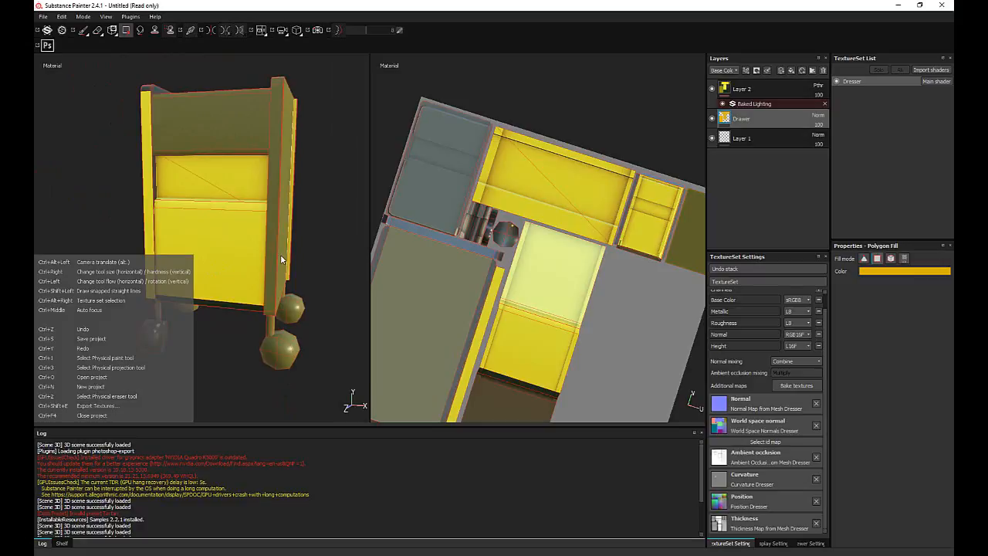
alt+drag(275, 254, 236, 236)
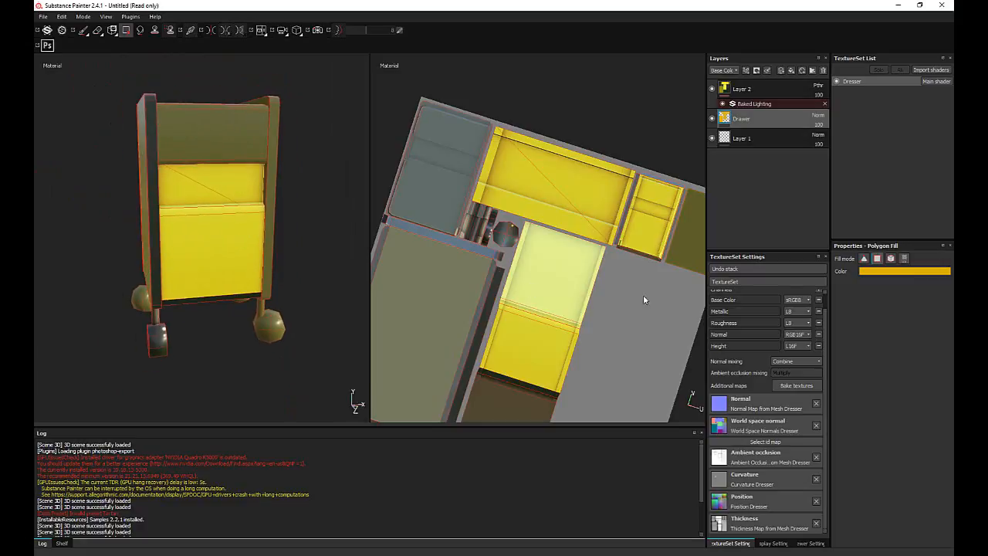
- Fill the whole lower drawer, including its bottom edge, with orange-yellow using the mesh fill mode
alt+middle_drag(487, 269, 519, 221)
alt+right_drag(519, 221, 548, 273)
alt+middle_drag(548, 273, 552, 301)
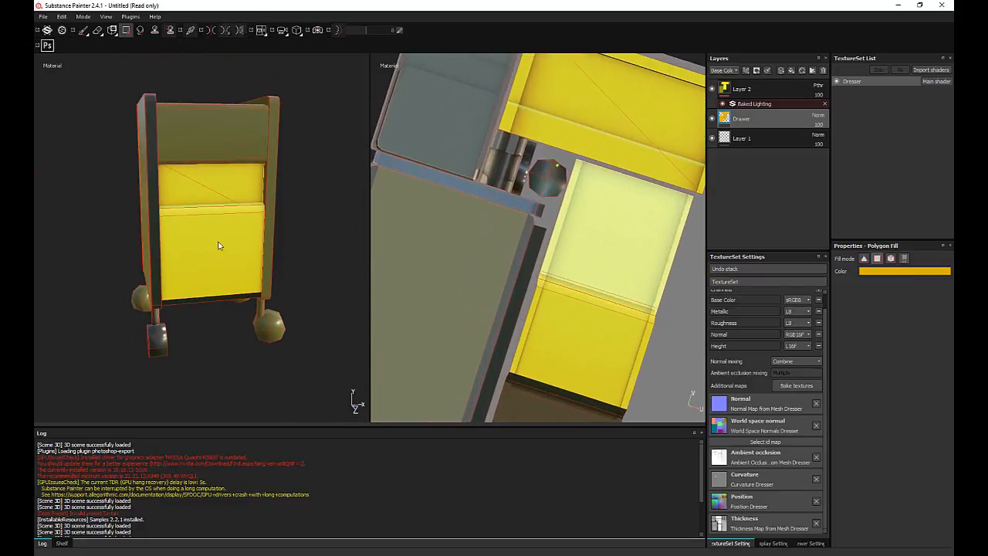
key(ctrl)
click(892, 259)
alt+drag(304, 233, 247, 290)
key(ctrl+z)
click(193, 265)
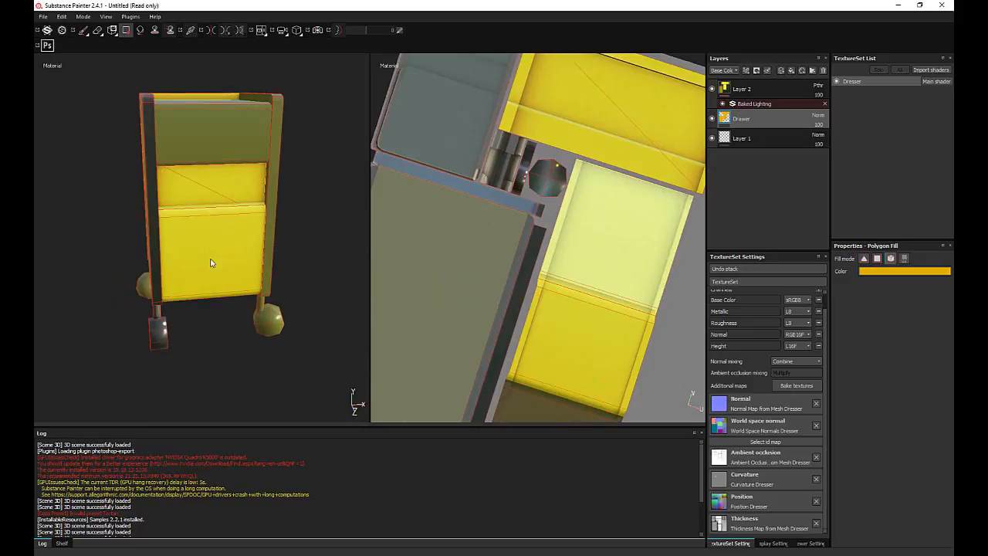
- Set the fill colour to light grey (0.375) and fill the dresser's outer body mesh with it
alt+drag(211, 260, 250, 297)
alt+right_drag(641, 310, 590, 232)
alt+middle_drag(591, 231, 593, 263)
mouse_move(593, 262)
alt+mouse_down()
mouse_move(560, 271)
mouse_move(571, 237)
mouse_move(578, 260)
alt+mouse_up()
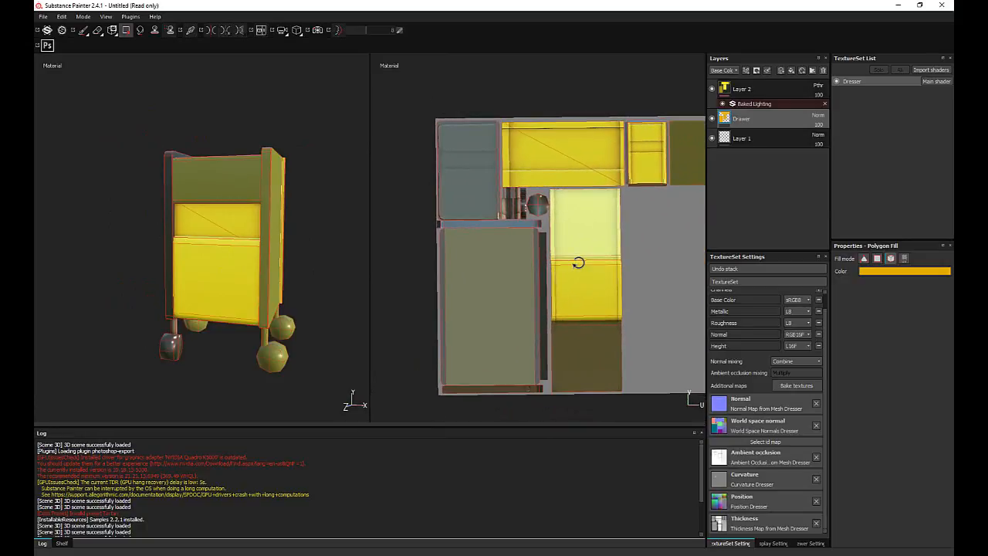
click(892, 272)
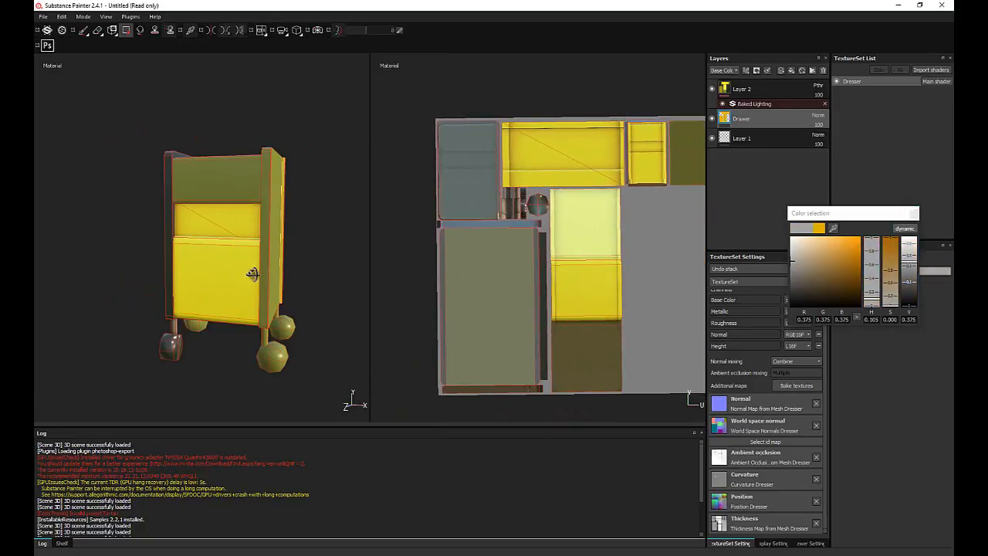
alt+drag(252, 273, 99, 232)
click(130, 221)
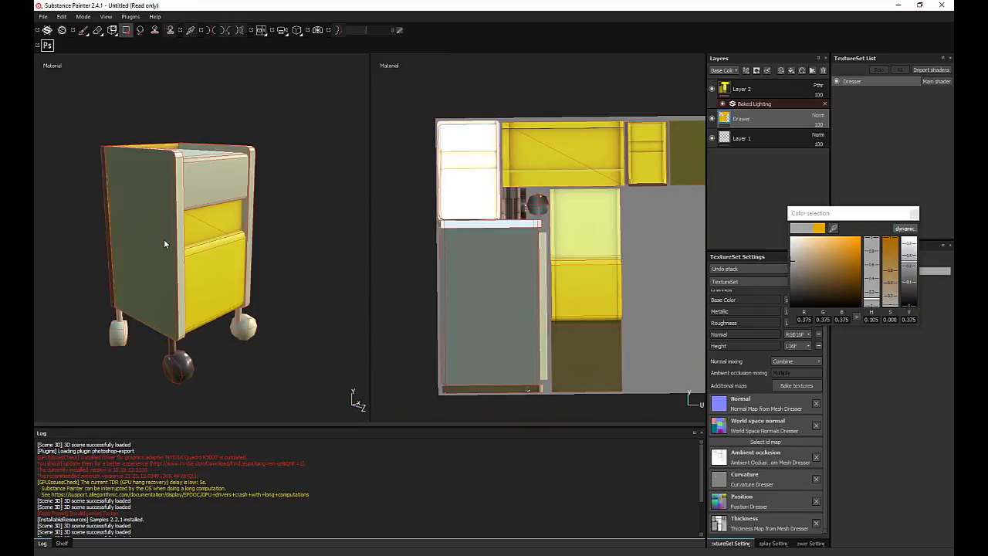
- Fill the dresser's back panel with the same light grey
alt+drag(316, 275, 265, 274)
alt+middle_drag(265, 273, 293, 305)
alt+right_drag(293, 305, 251, 272)
alt+drag(251, 272, 392, 279)
alt+drag(222, 287, 247, 255)
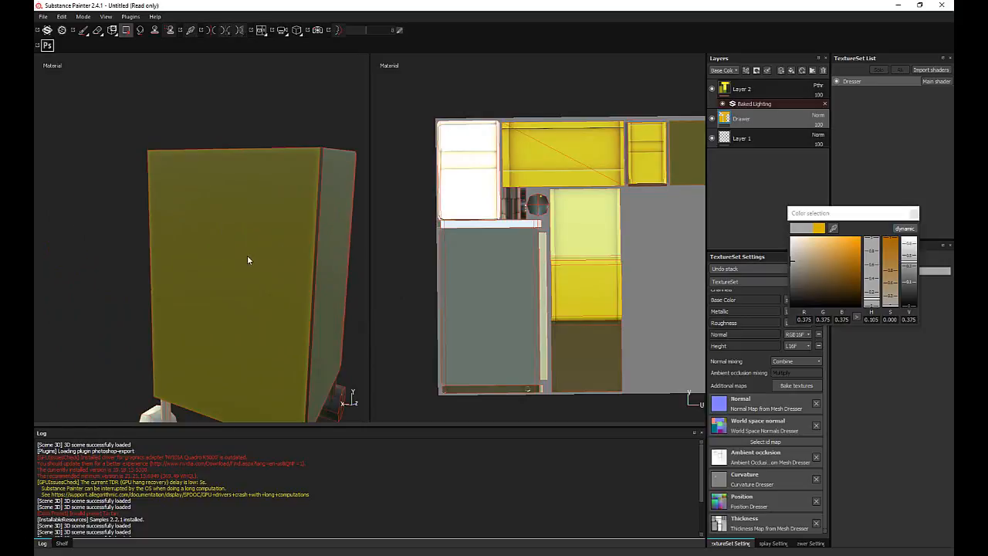
click(247, 256)
alt+drag(304, 277, 193, 232)
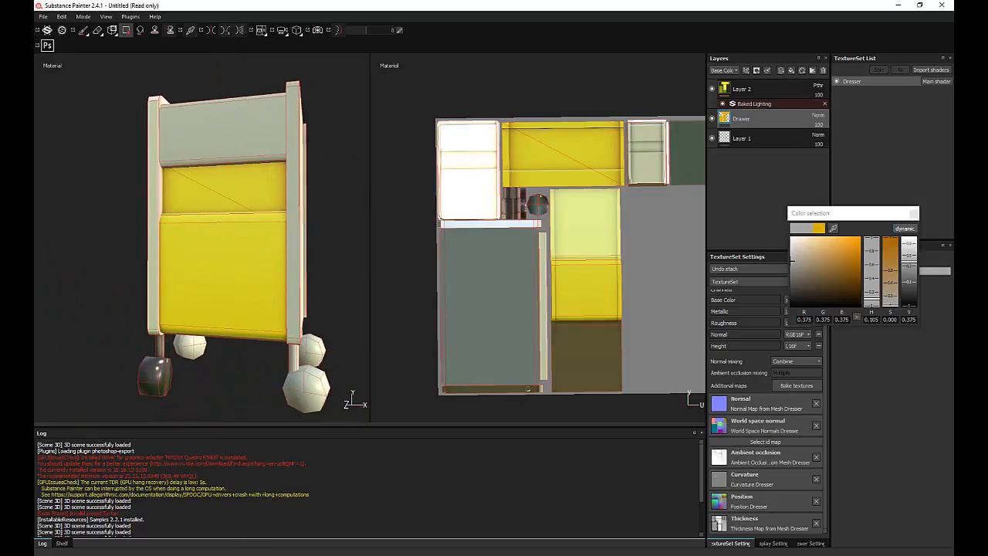
- Consult the bedroom reference image in Photos, and fill the recessed panel above the yellow drawer with a darker grey (0.149)
click(267, 555)
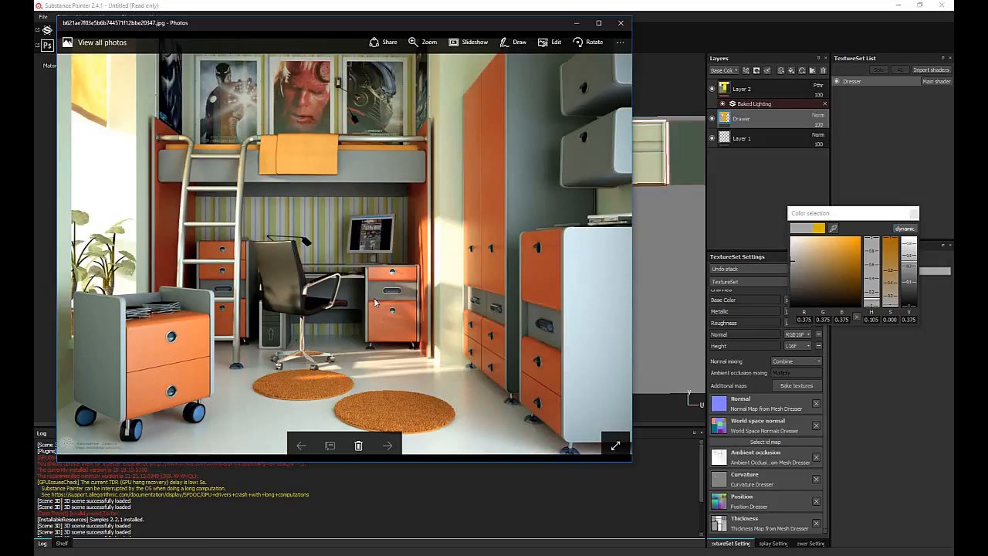
click(233, 555)
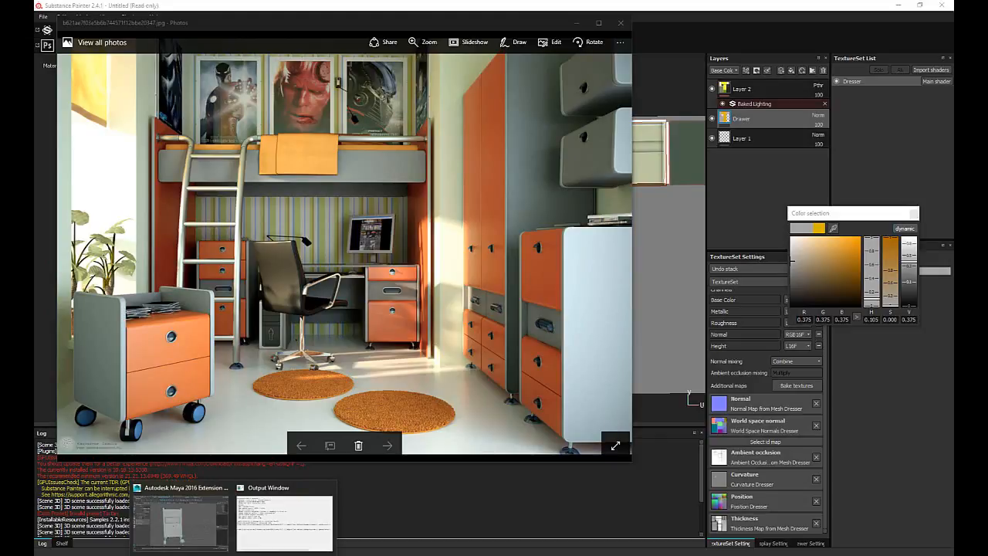
click(266, 555)
alt+drag(286, 286, 265, 291)
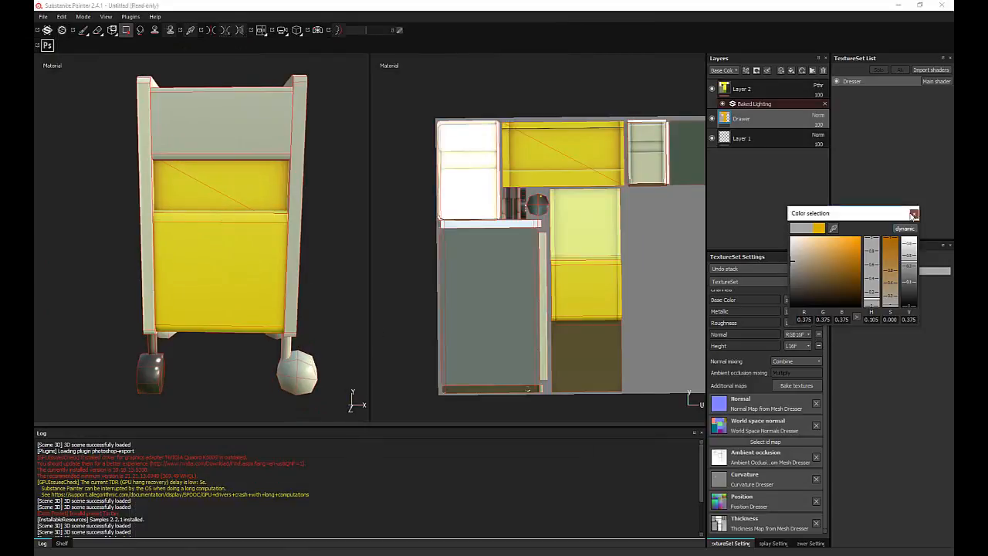
click(913, 214)
click(894, 274)
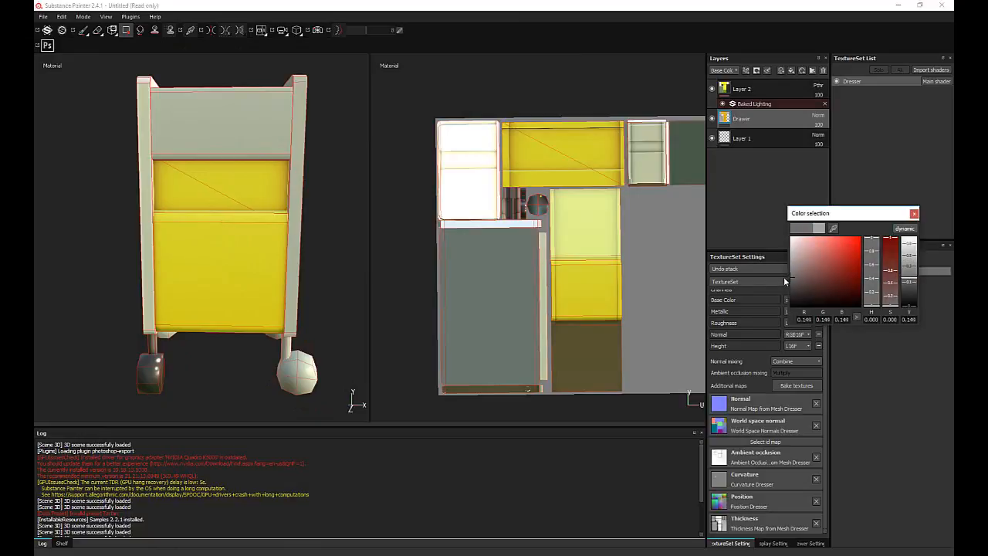
click(914, 213)
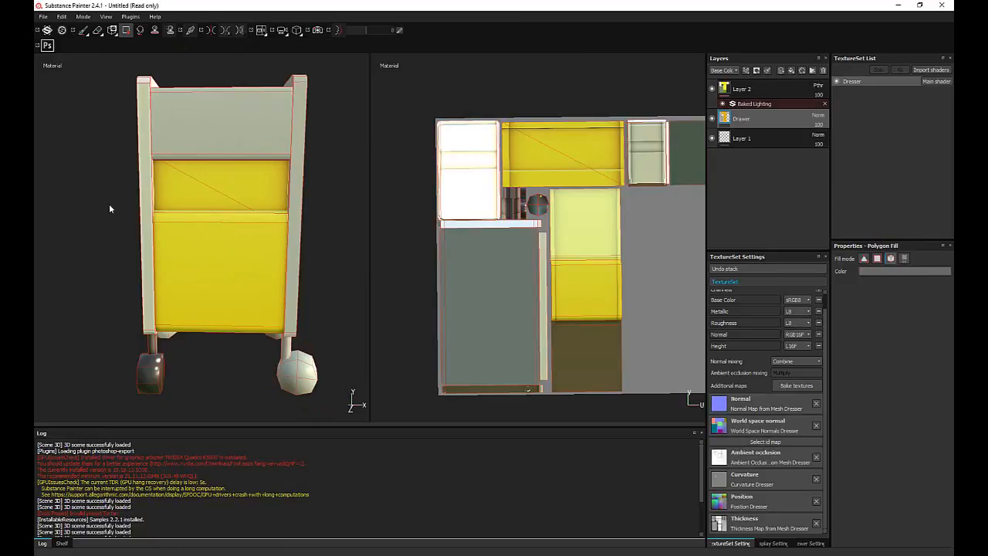
alt+drag(109, 203, 218, 207)
click(237, 193)
alt+drag(250, 273, 243, 254)
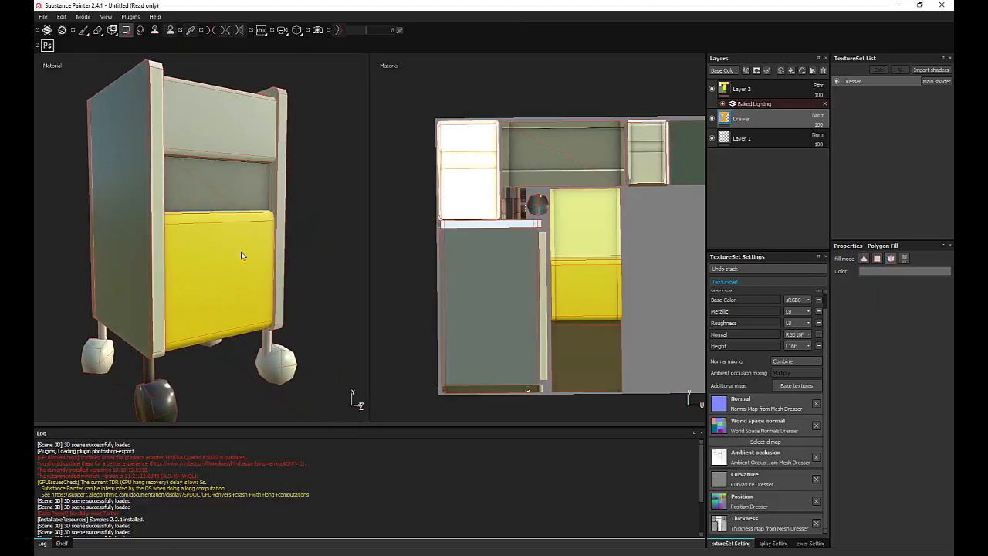
- Set the fill colour to light grey (0.632) and fill the dark front caster wheel with it
alt+right_drag(243, 253, 312, 247)
click(886, 272)
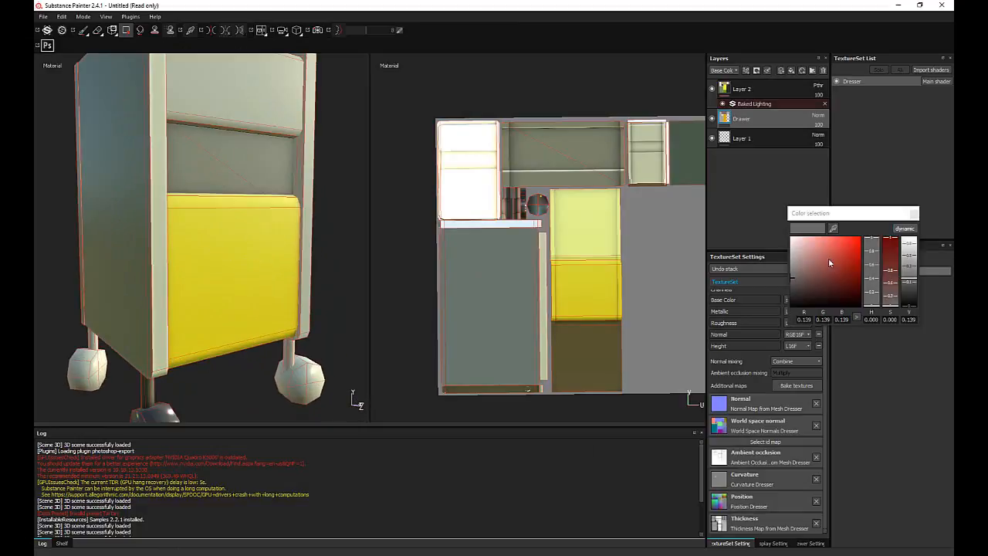
alt+drag(115, 194, 213, 215)
alt+middle_drag(234, 217, 234, 193)
scroll(217, 261, down, 3)
alt+drag(234, 193, 286, 224)
alt+right_drag(283, 248, 311, 218)
alt+middle_drag(311, 218, 367, 180)
alt+middle_drag(550, 239, 548, 281)
scroll(549, 280, up, 6)
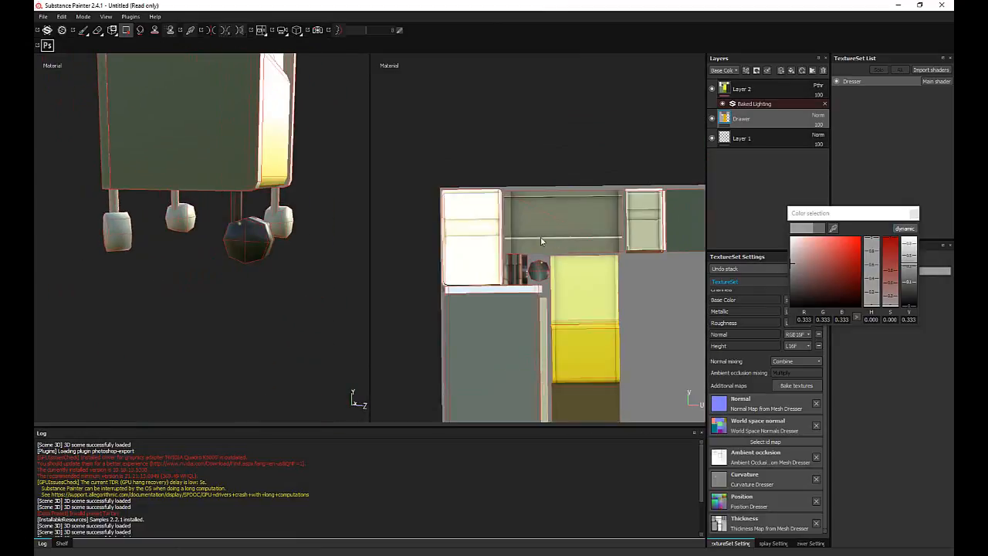
scroll(553, 255, up, 1)
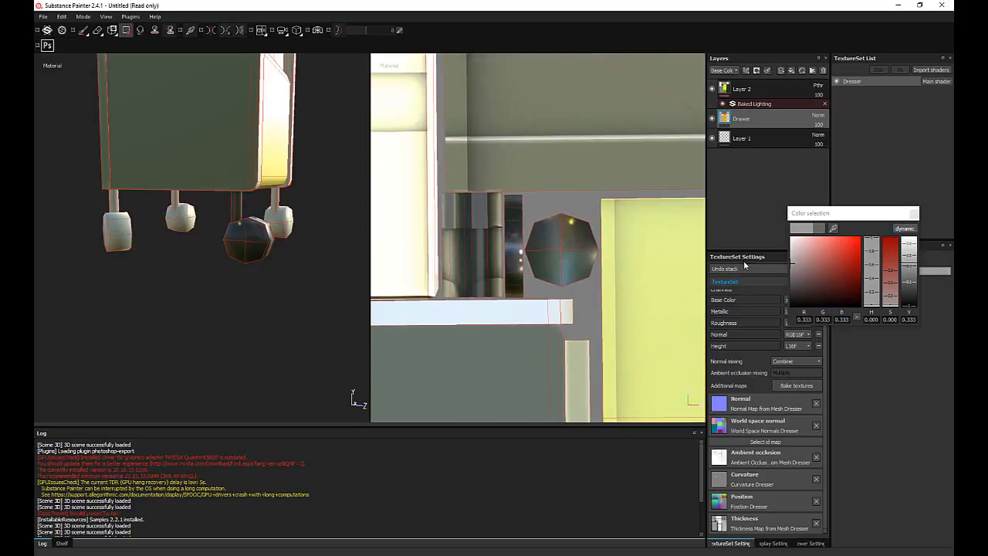
alt+drag(254, 232, 210, 226)
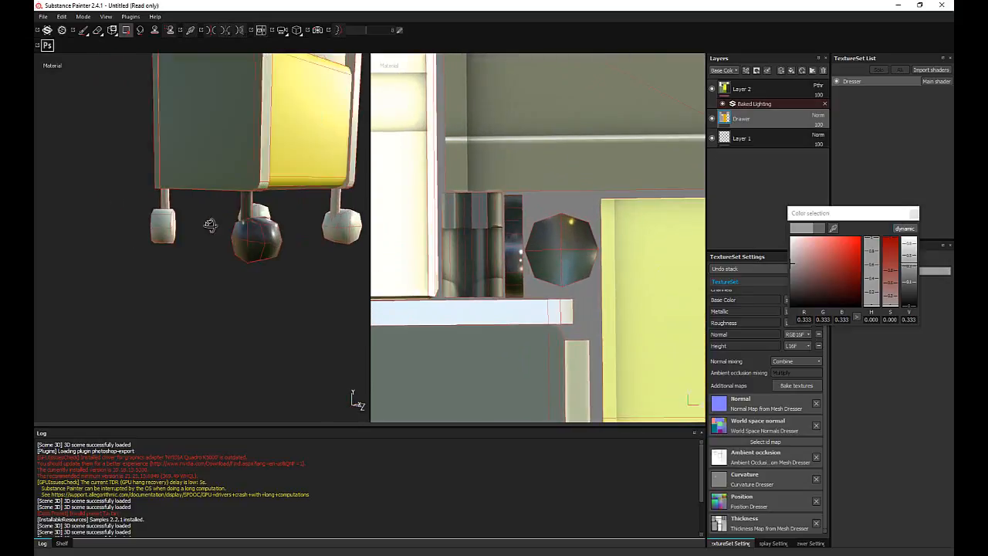
alt+right_drag(210, 225, 377, 269)
alt+drag(308, 261, 237, 267)
scroll(239, 266, up, 1)
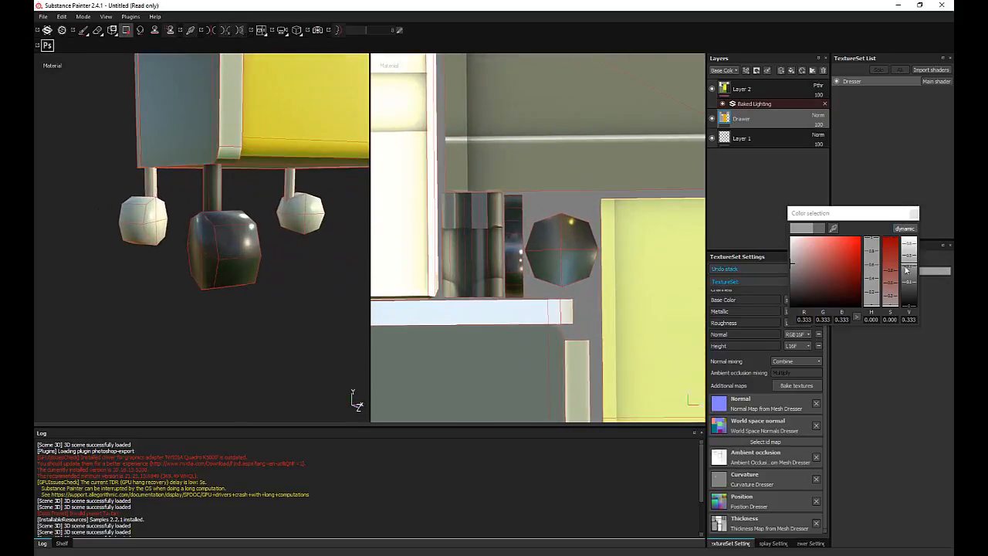
drag(799, 261, 786, 250)
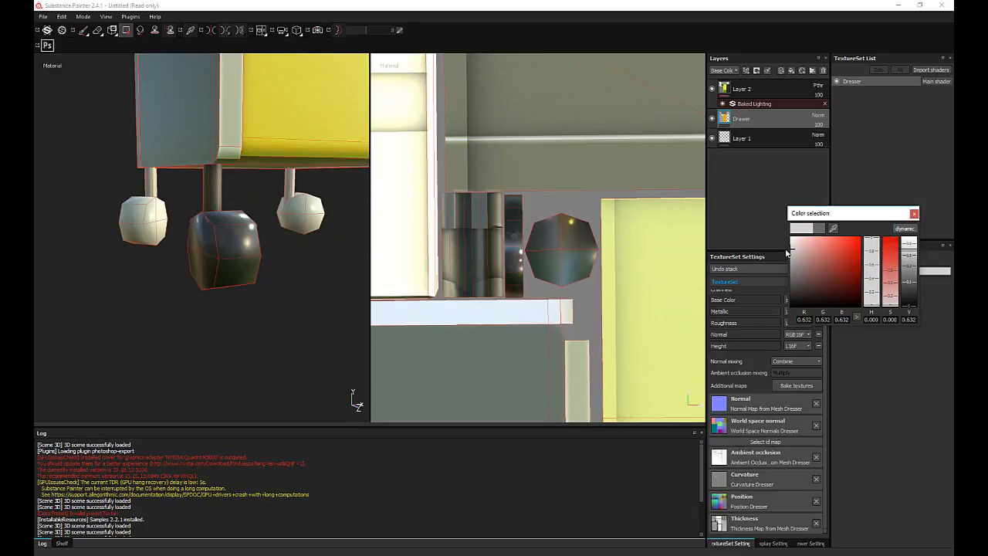
click(244, 247)
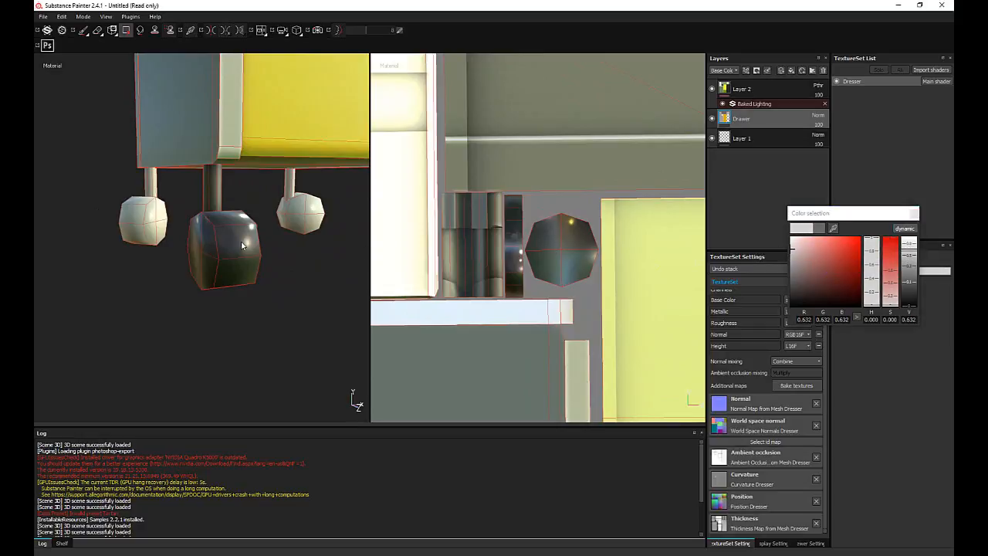
- Refill the front caster wheel with darker greys, ending with 0.144, and close the colour picker
alt+drag(338, 225, 131, 236)
drag(806, 251, 773, 264)
click(158, 253)
alt+drag(148, 263, 193, 253)
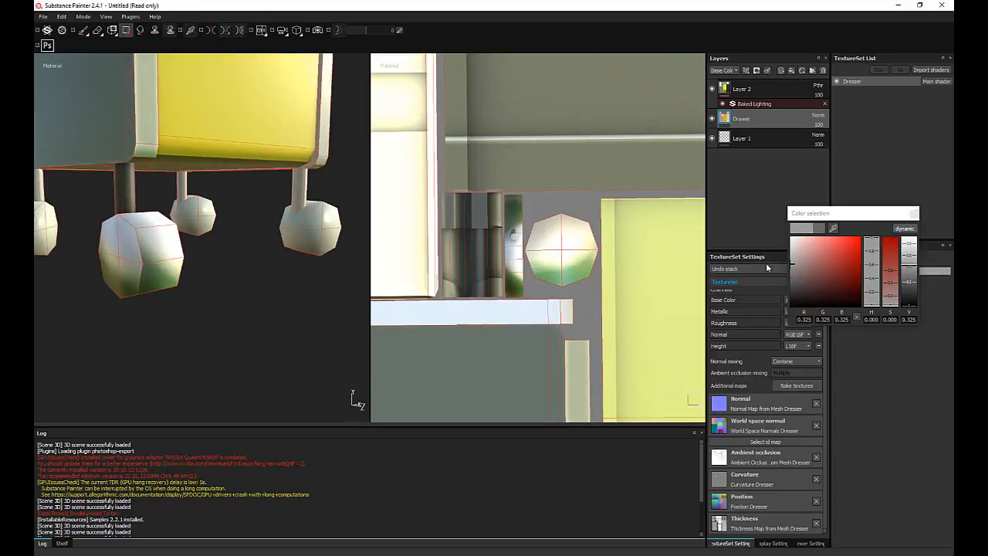
drag(794, 268, 780, 277)
click(154, 272)
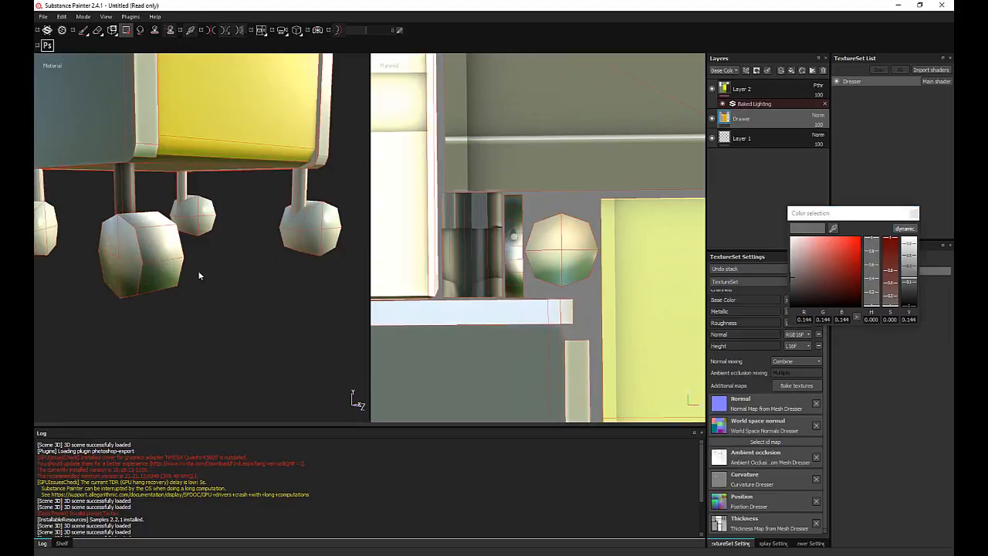
alt+drag(199, 275, 151, 271)
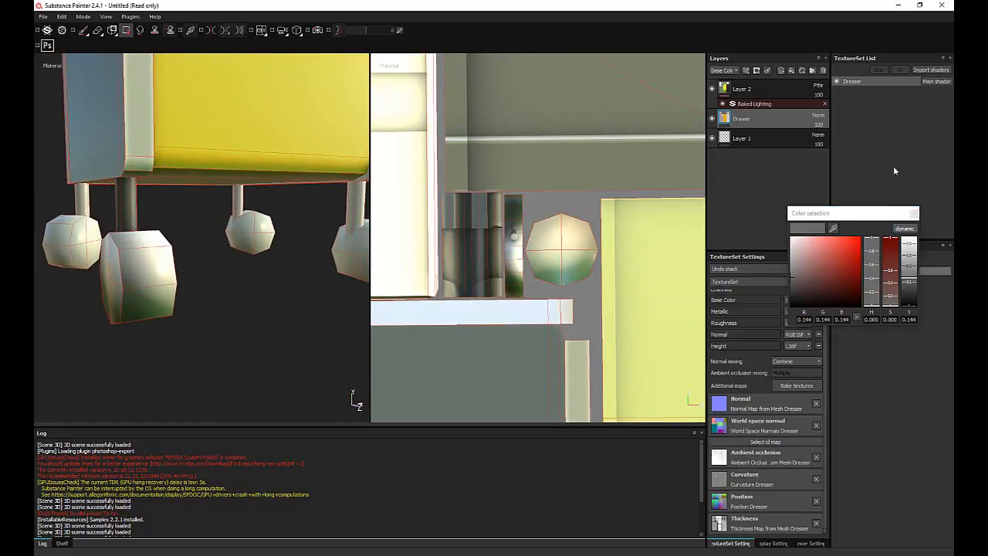
click(909, 214)
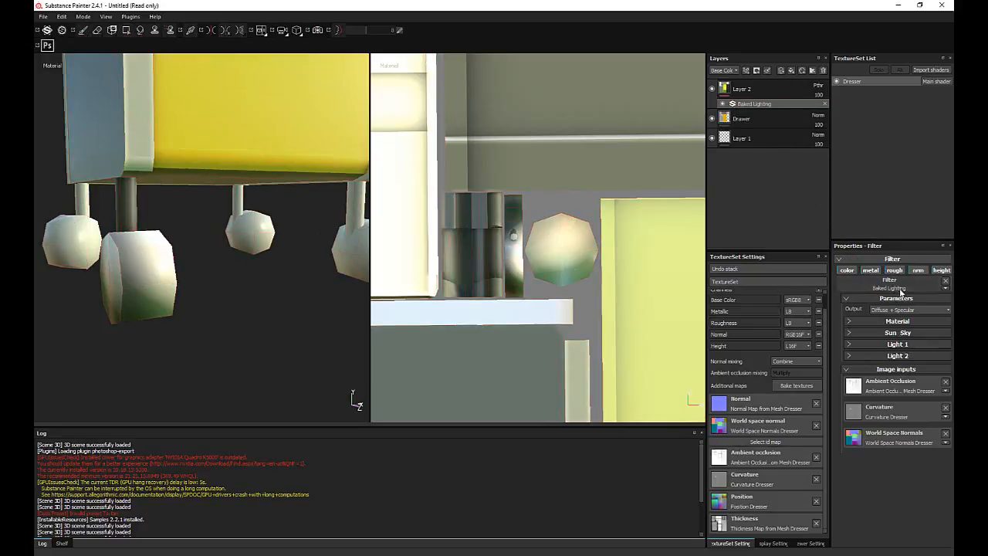
- In the Baked Lighting filter's sun and sky settings, set Sun Intensity to 3.36 and Sky Intensity to 0.46
click(897, 321)
click(871, 321)
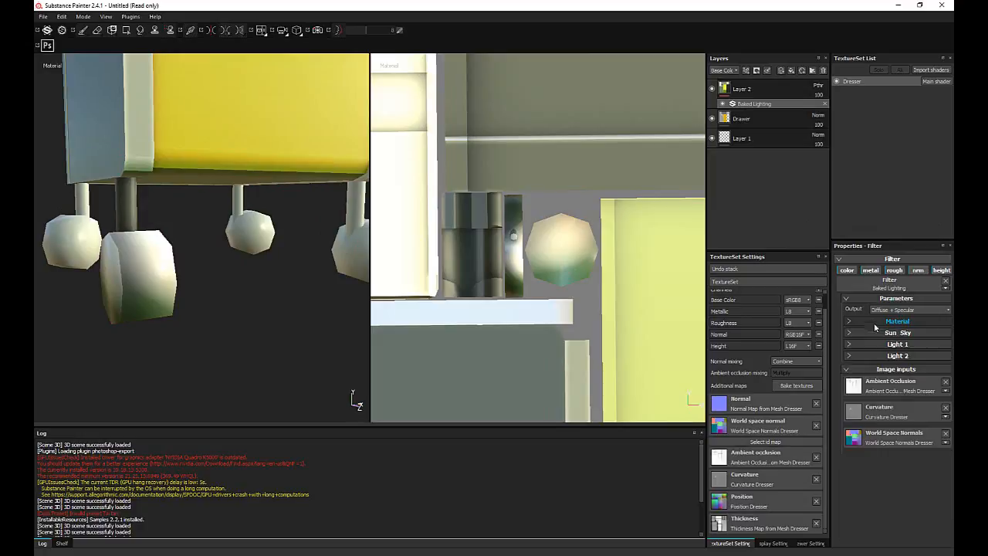
click(895, 333)
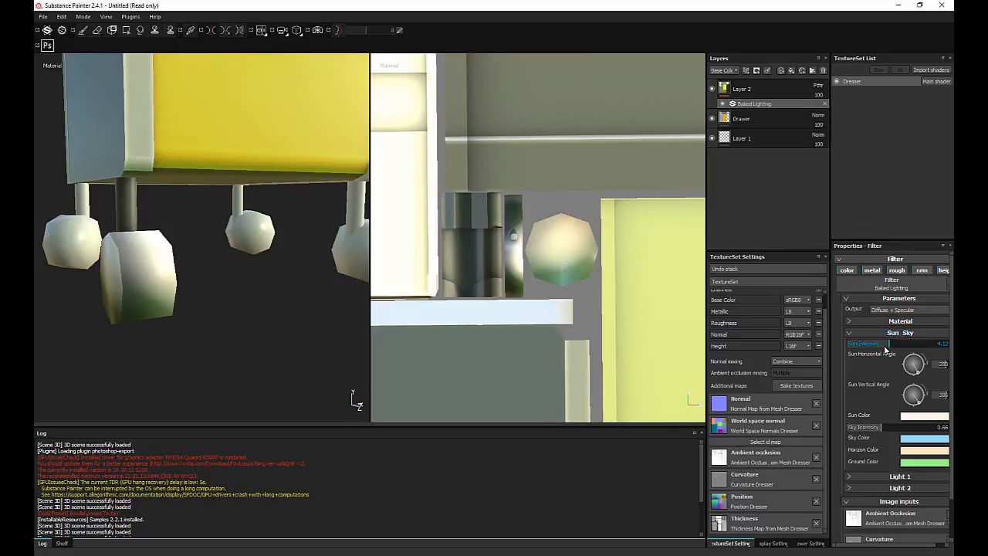
drag(884, 347, 879, 345)
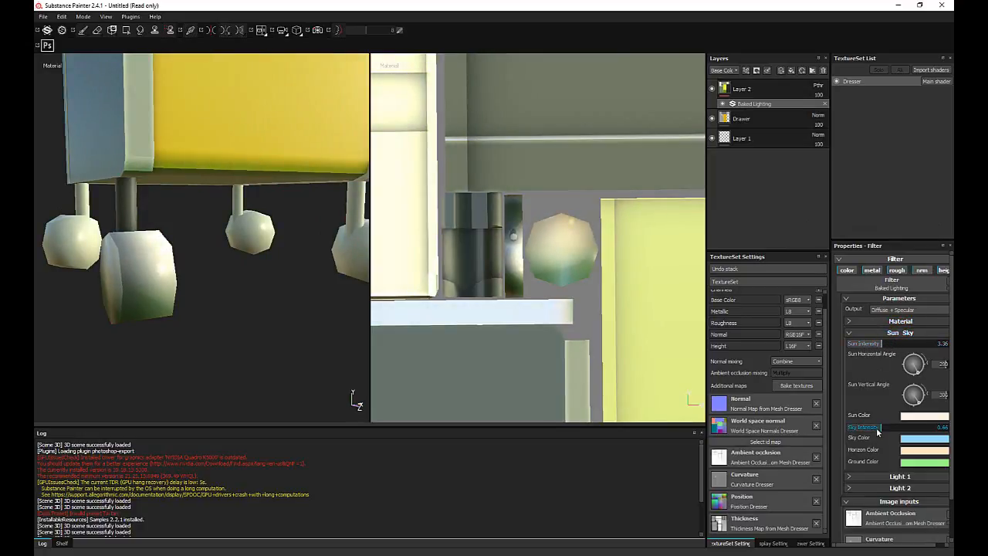
mouse_move(876, 427)
mouse_down()
mouse_move(864, 428)
mouse_move(878, 431)
mouse_up()
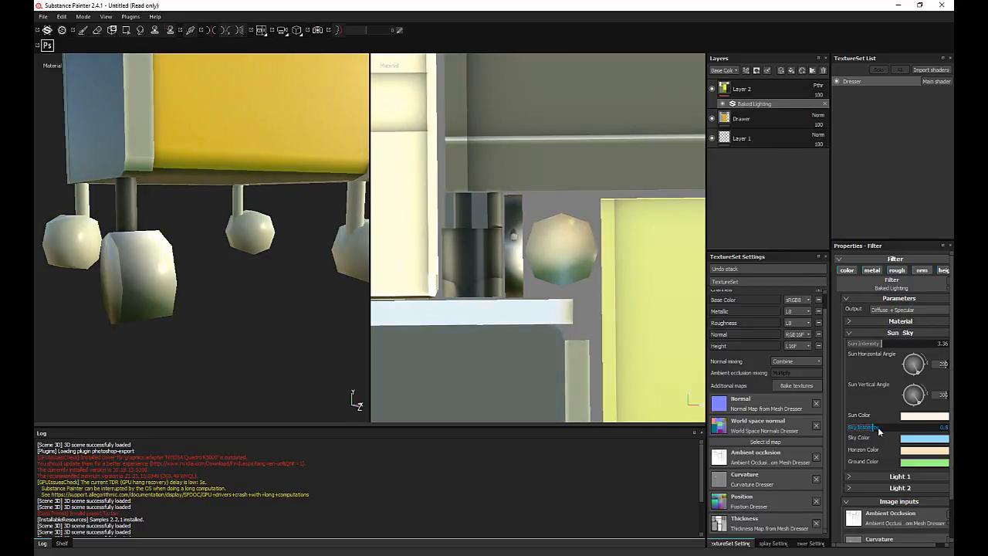
- Make the Baked Lighting filter's ground colour a paler green and slightly lower the sun's vertical angle
click(922, 462)
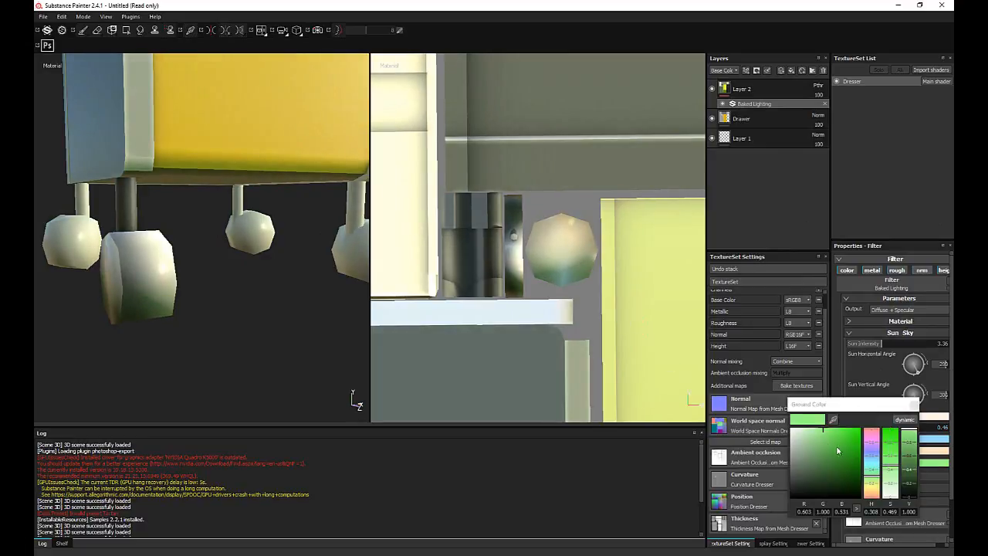
mouse_move(814, 440)
mouse_down()
mouse_move(800, 432)
mouse_move(812, 432)
mouse_up()
click(914, 404)
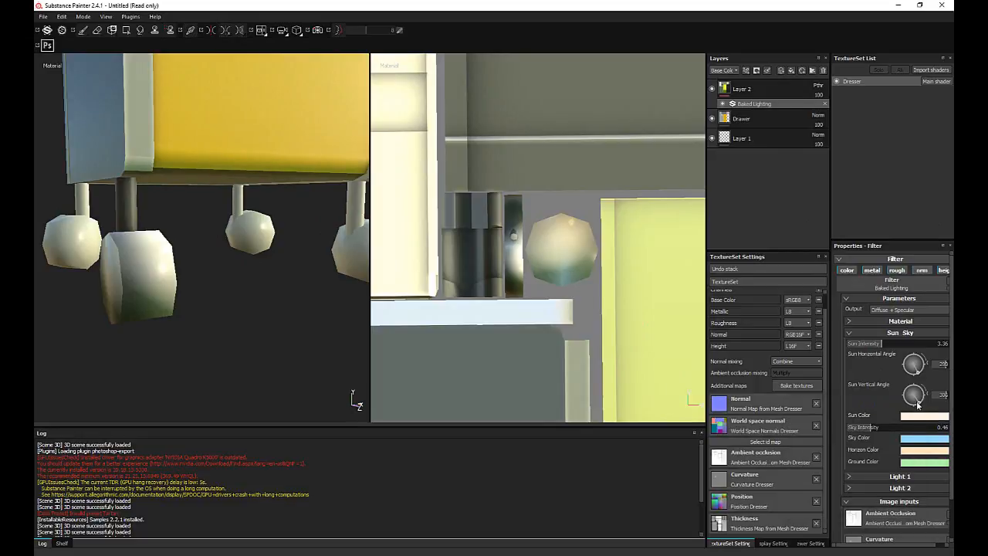
drag(918, 404, 917, 407)
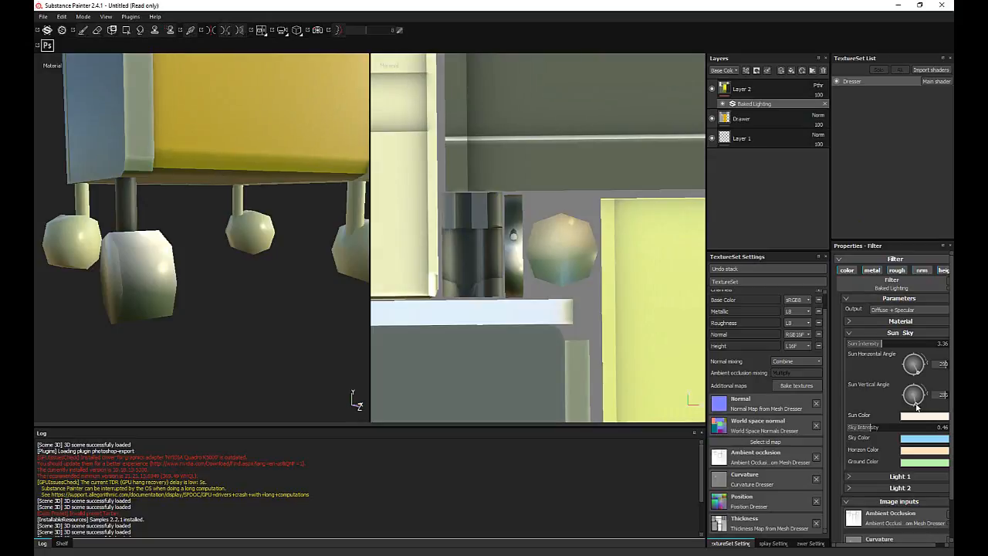
scroll(308, 250, down, 10)
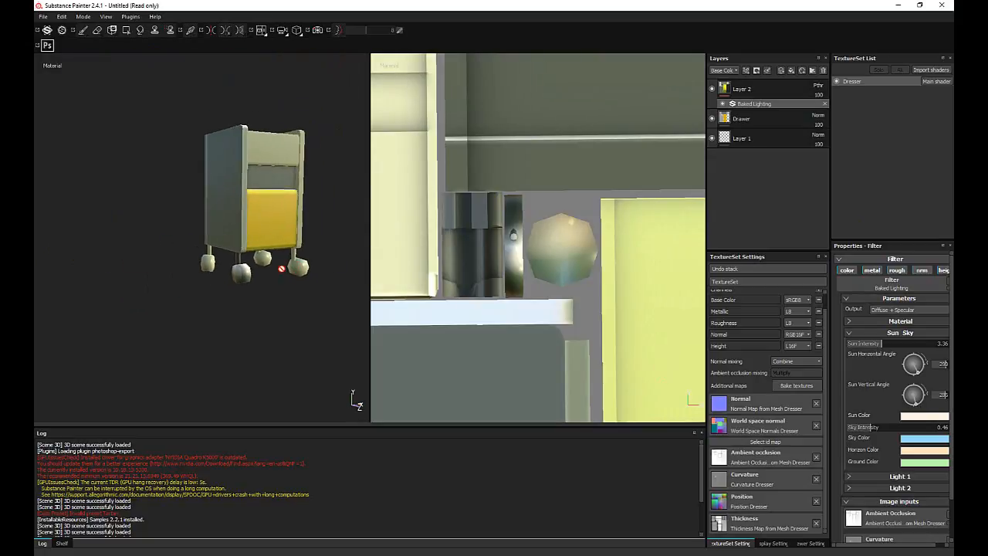
scroll(258, 264, up, 10)
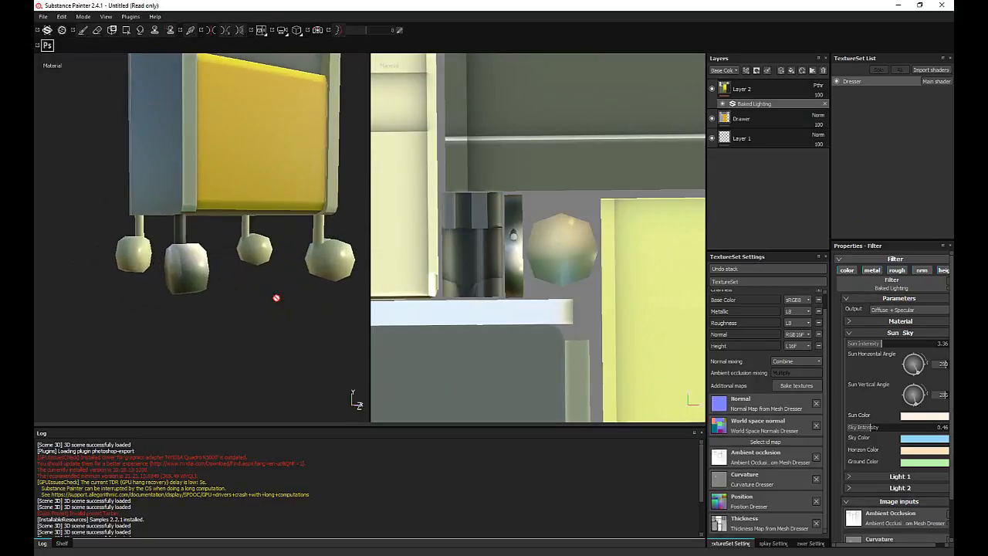
- Set the Baked Lighting filter's Sun Intensity to 2.61 and Sky Intensity to 0.38, and expand the Light 1 settings
drag(882, 345, 873, 346)
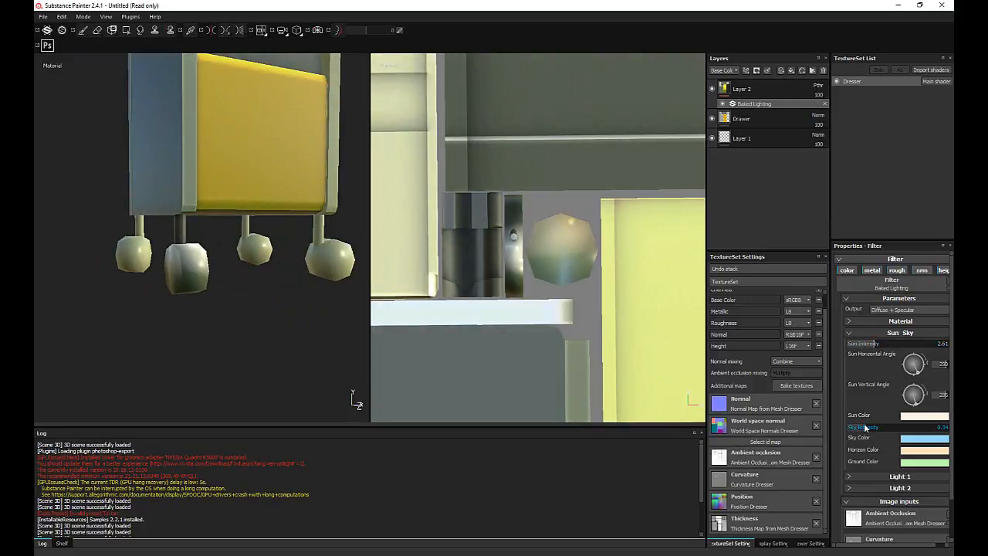
drag(864, 427, 869, 427)
click(869, 476)
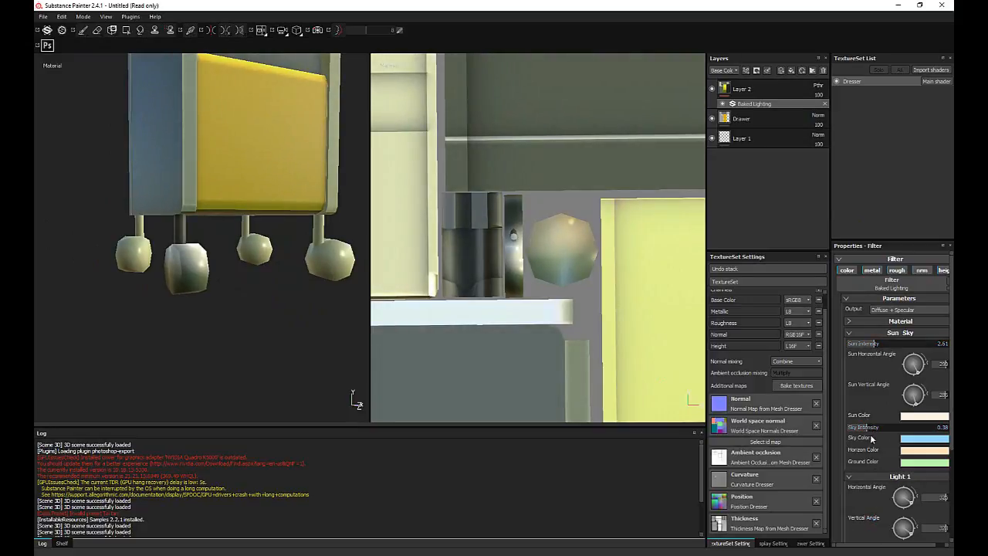
scroll(872, 440, down, 3)
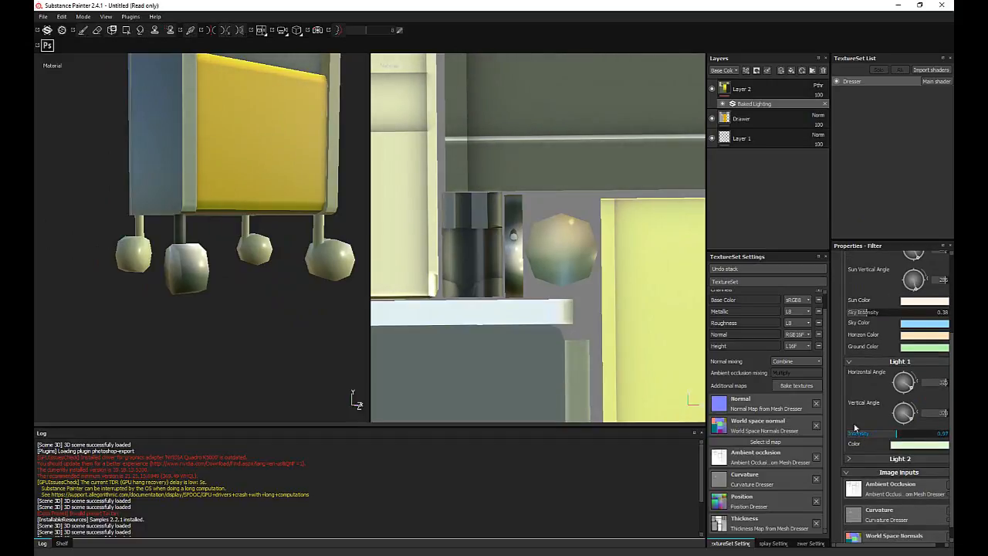
alt+drag(183, 162, 192, 208)
alt+right_drag(192, 208, 232, 215)
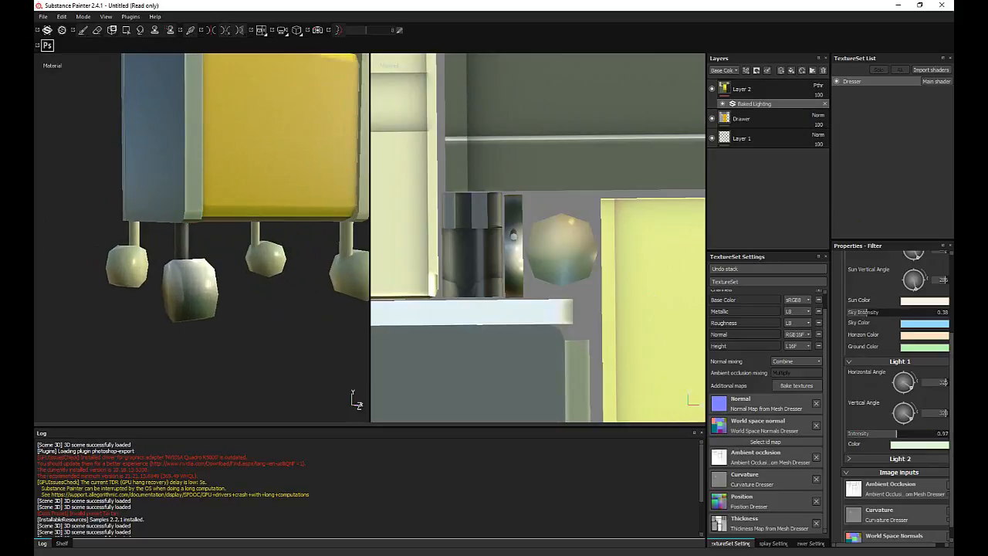
- Add a new layer directly above the Drawer layer and name it Wheel
click(752, 119)
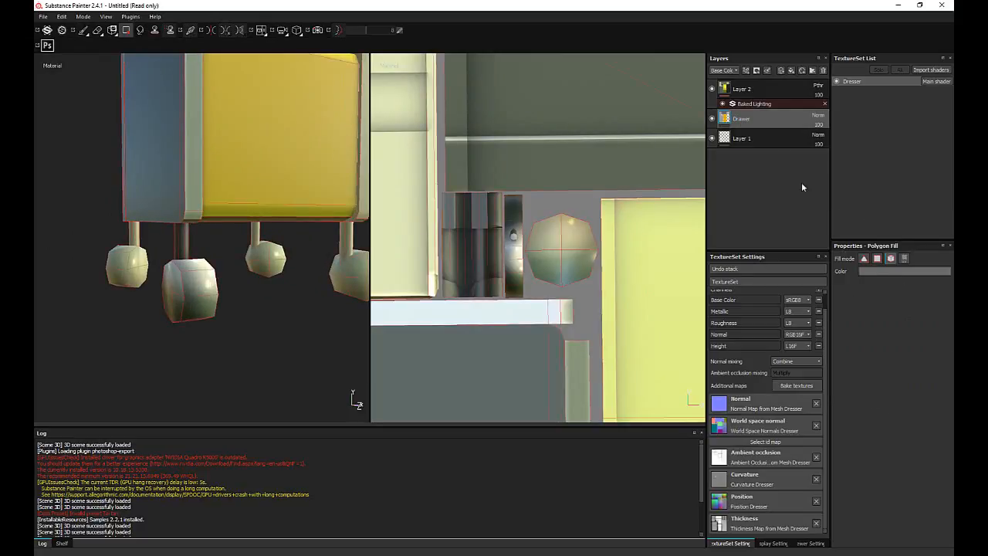
alt+drag(208, 184, 262, 239)
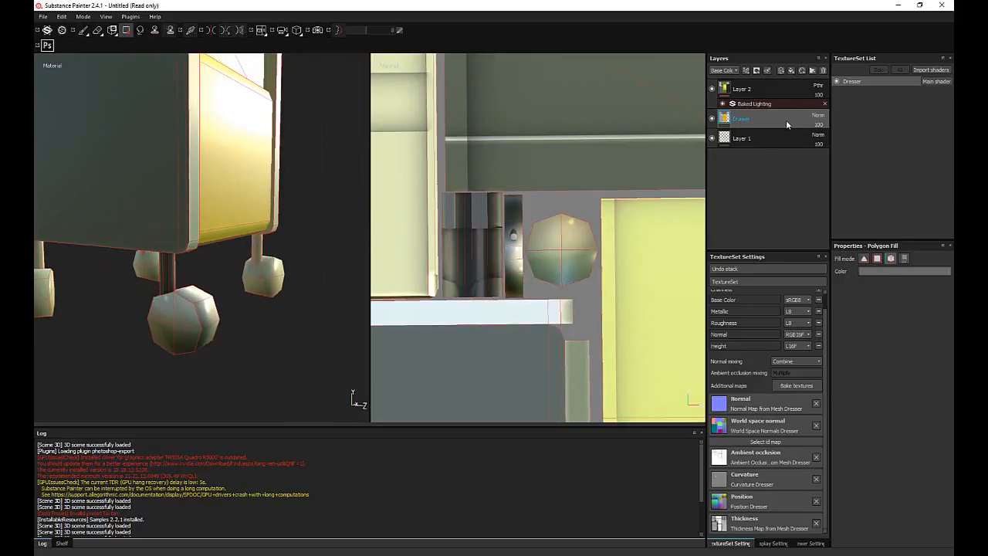
click(781, 70)
double_click(739, 119)
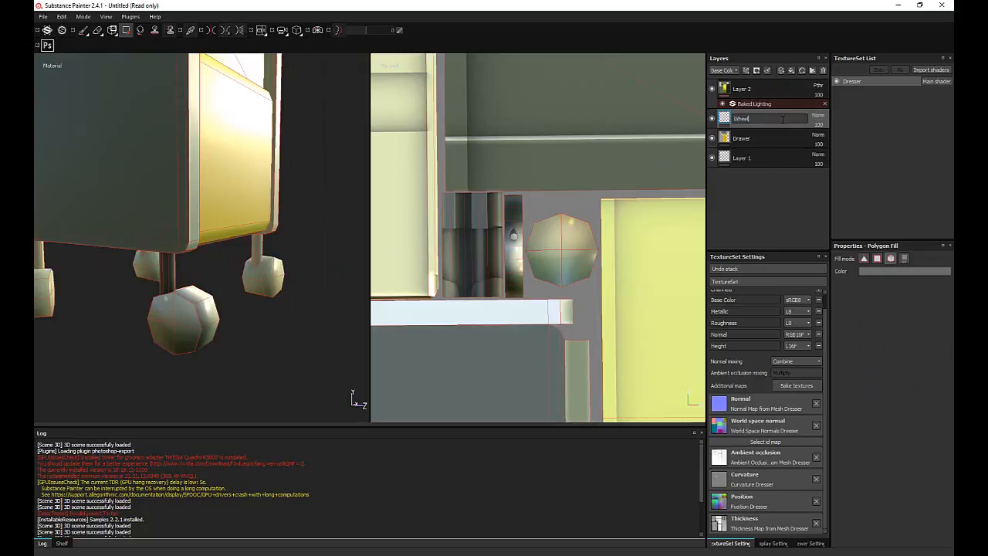
text(Wheel)
key(Return)
- Examine the caster wheels on the model and compare them with the bedroom reference image in Photos
alt+drag(366, 211, 230, 237)
scroll(230, 237, up, 2)
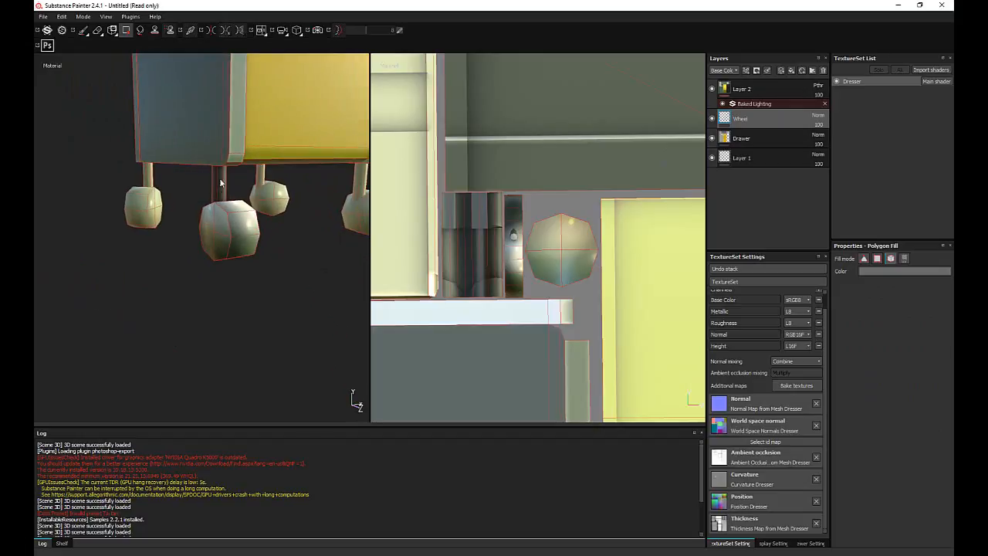
alt+drag(215, 192, 308, 280)
scroll(218, 193, up, 1)
scroll(242, 252, down, 2)
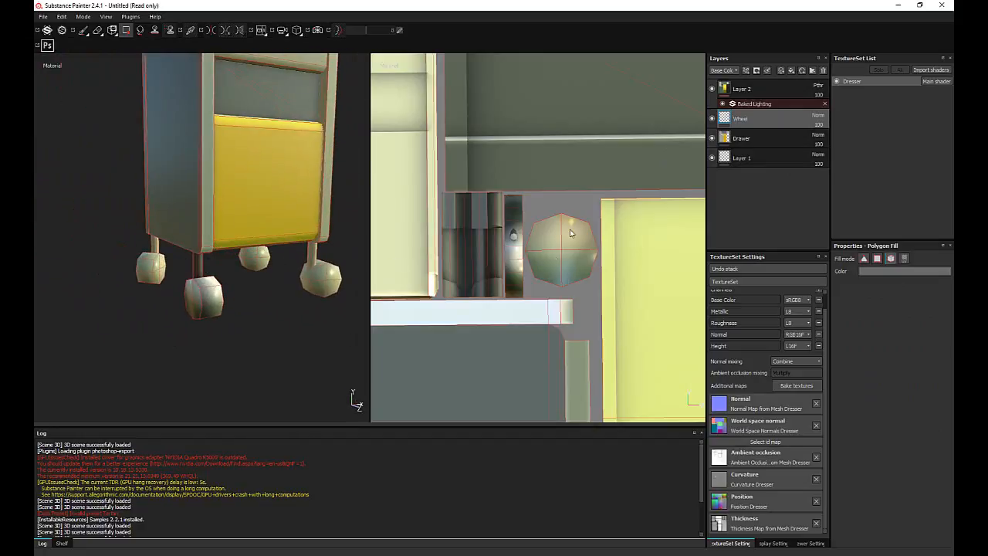
mouse_move(214, 271)
alt+mouse_down()
mouse_move(187, 324)
mouse_move(209, 274)
mouse_move(232, 270)
alt+mouse_up()
scroll(188, 309, down, 2)
scroll(277, 305, up, 3)
alt+drag(171, 260, 185, 278)
key(alt+Tab)
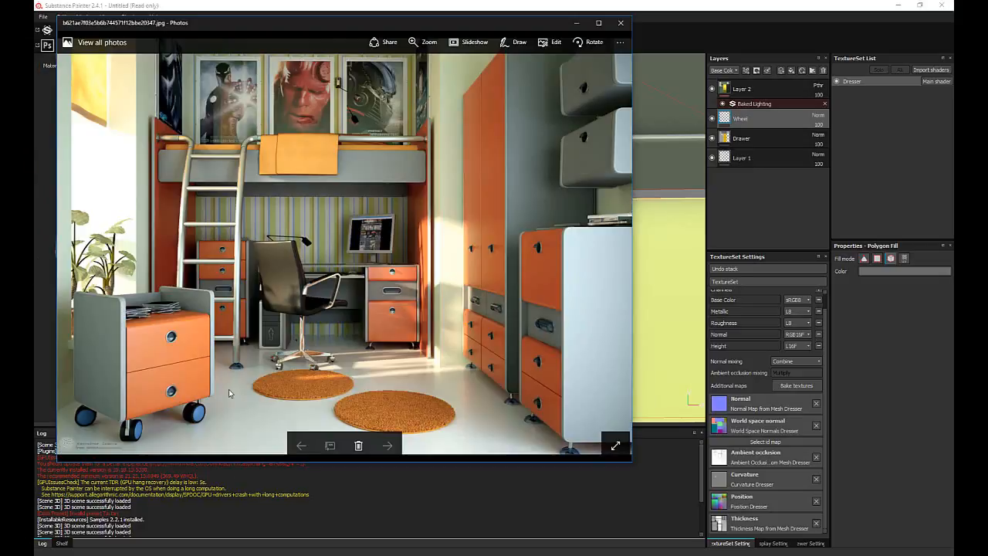
scroll(193, 386, up, 3)
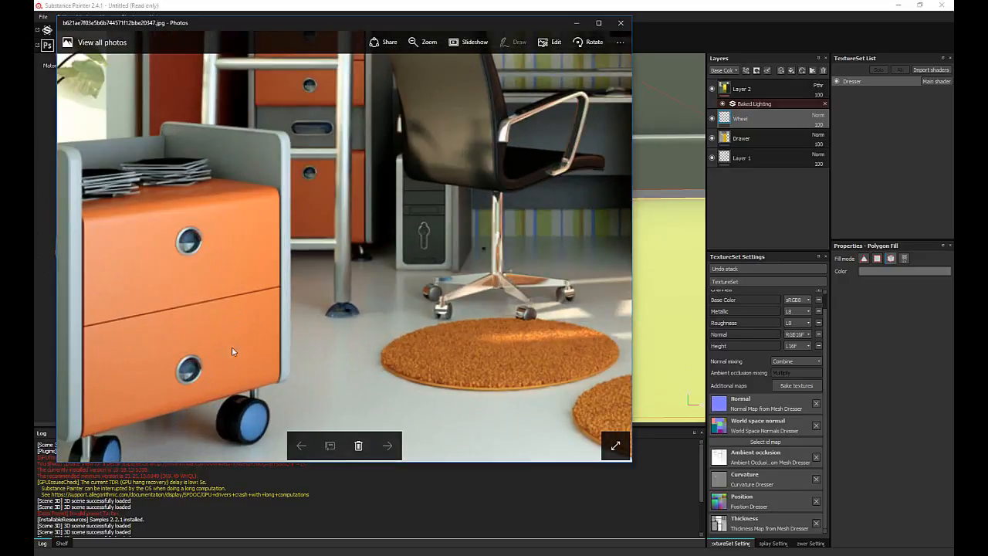
scroll(147, 424, down, 1)
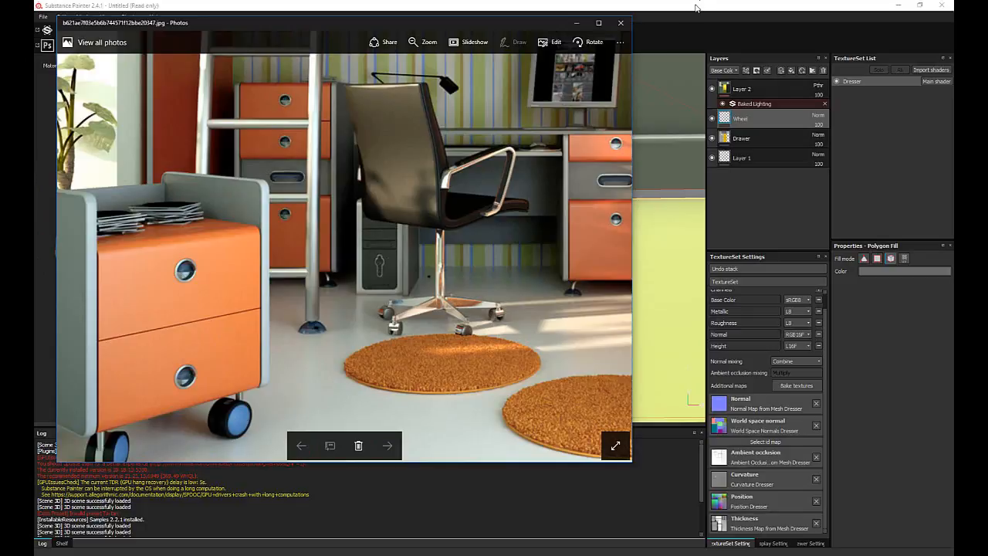
key(alt+Tab)
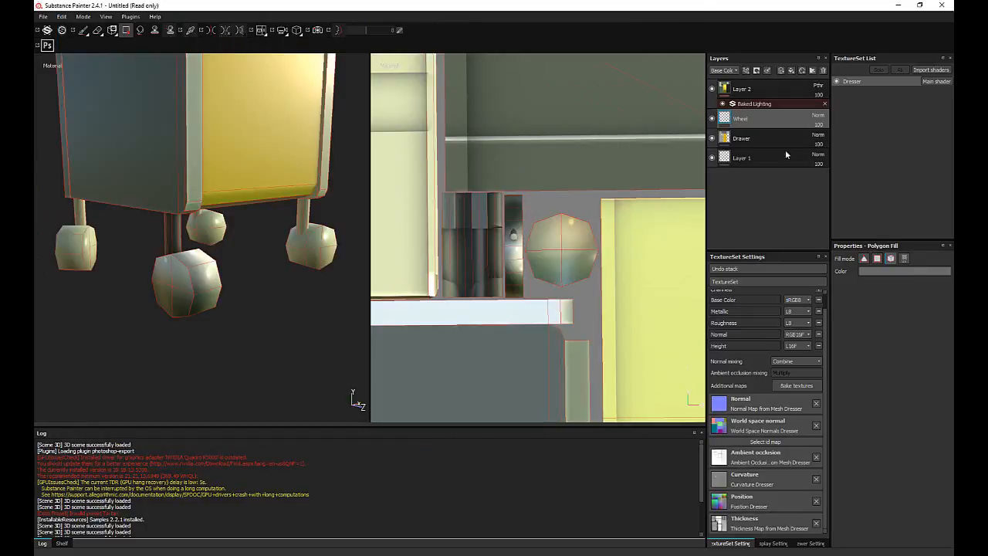
- Choose a near-black polygon fill colour and fill the front caster wheel on the Wheel layer
click(880, 272)
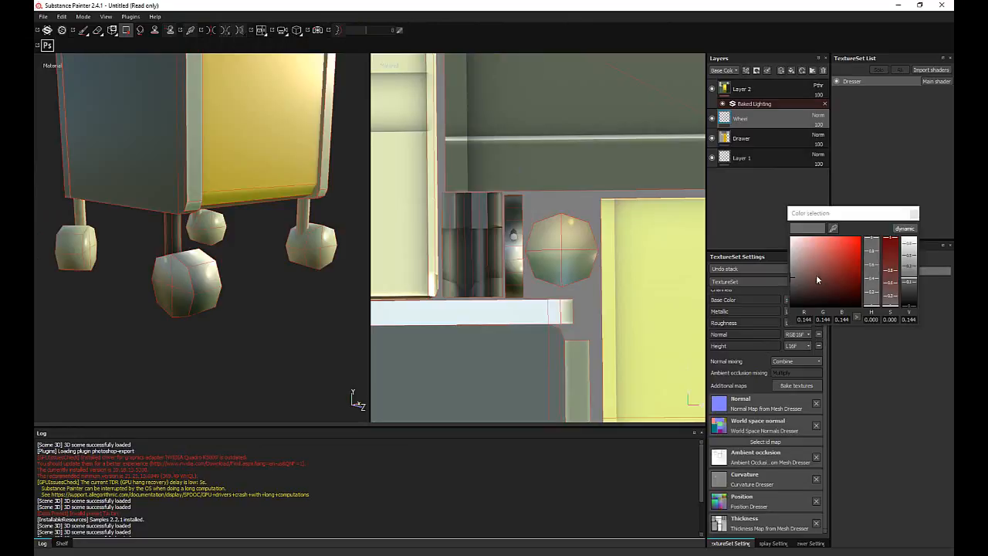
click(913, 214)
double_click(782, 118)
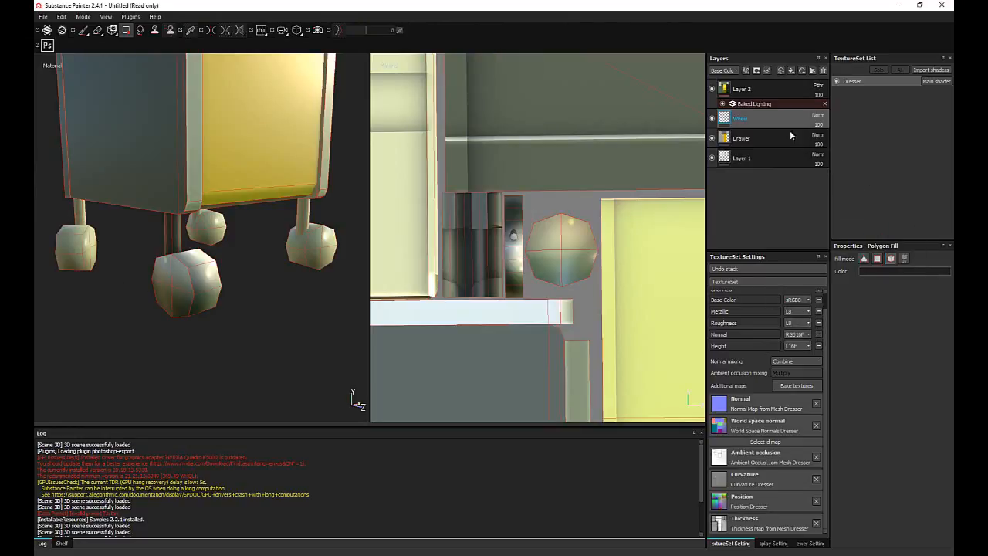
click(208, 280)
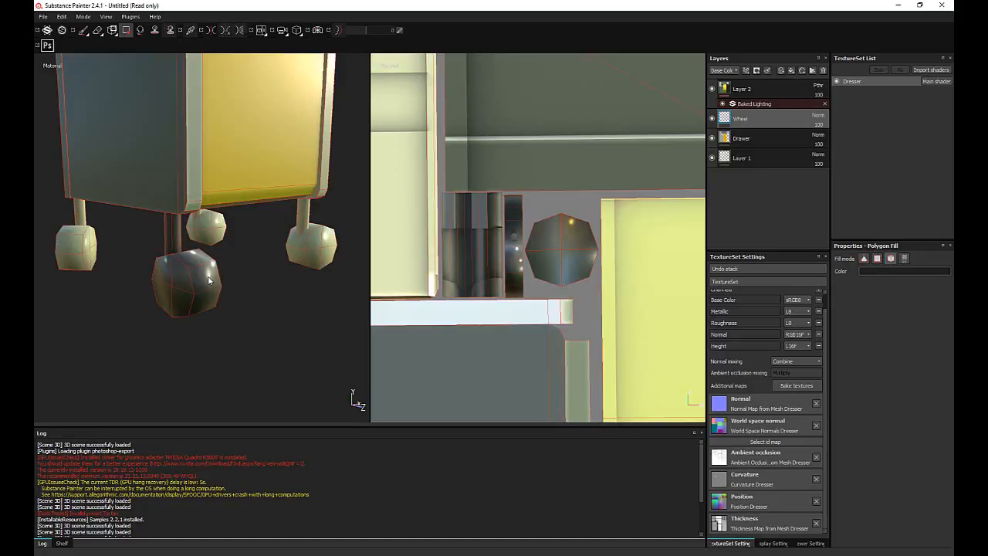
- Switch to the Paint brush and reduce its size to 29.36 for working on the caster wheel's side face
alt+drag(209, 279, 230, 296)
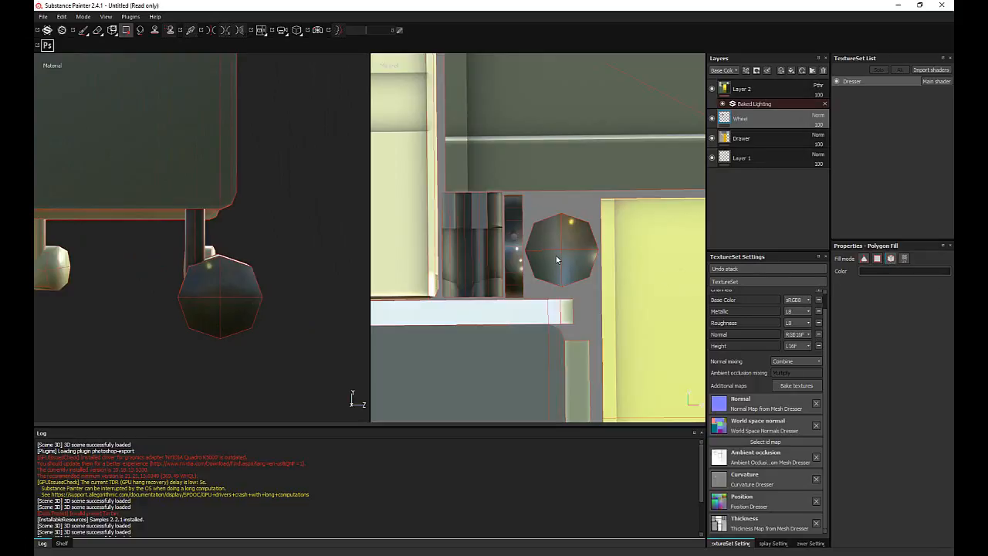
key(1)
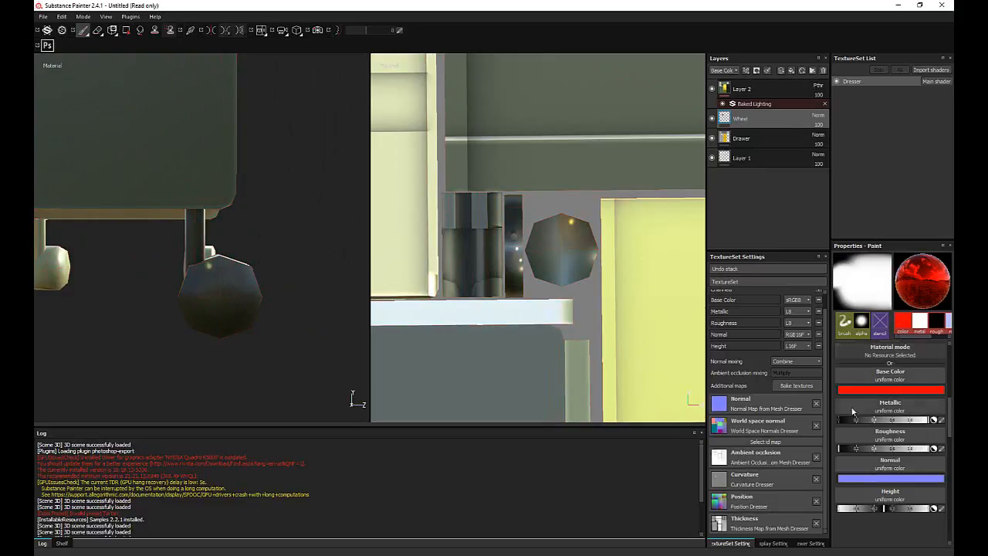
scroll(914, 406, up, 10)
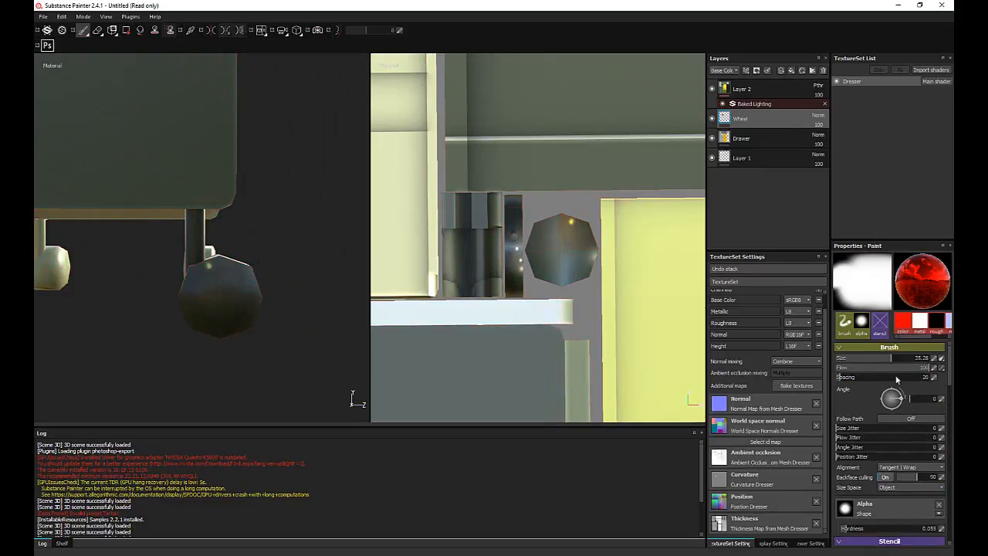
drag(892, 358, 886, 358)
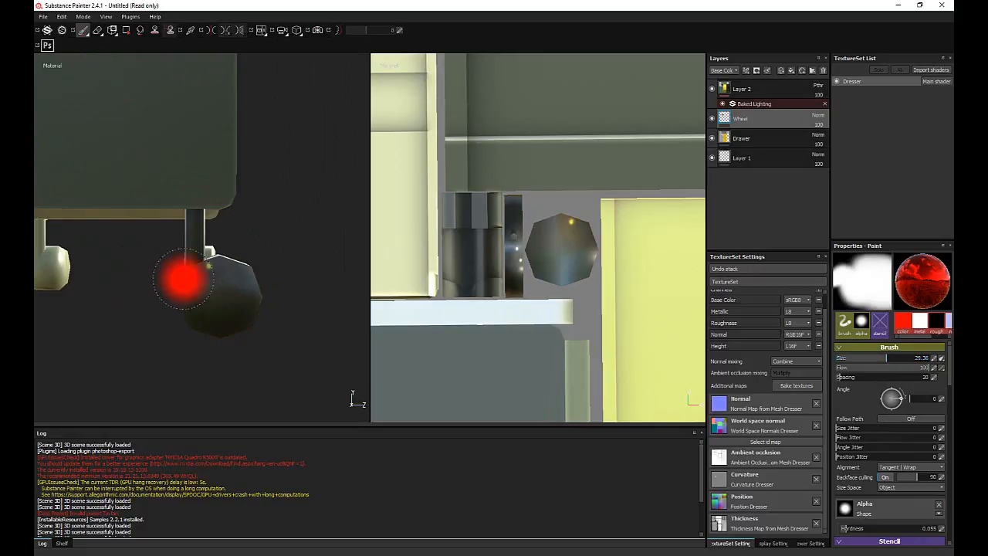
mouse_move(266, 306)
alt+mouse_down()
mouse_move(255, 304)
mouse_move(283, 315)
mouse_move(232, 315)
alt+mouse_up()
scroll(264, 311, up, 2)
scroll(246, 315, up, 5)
- Check the wheel hub in the reference photo, try a soft red dab on the wheel's side face and undo it
key(alt+Tab)
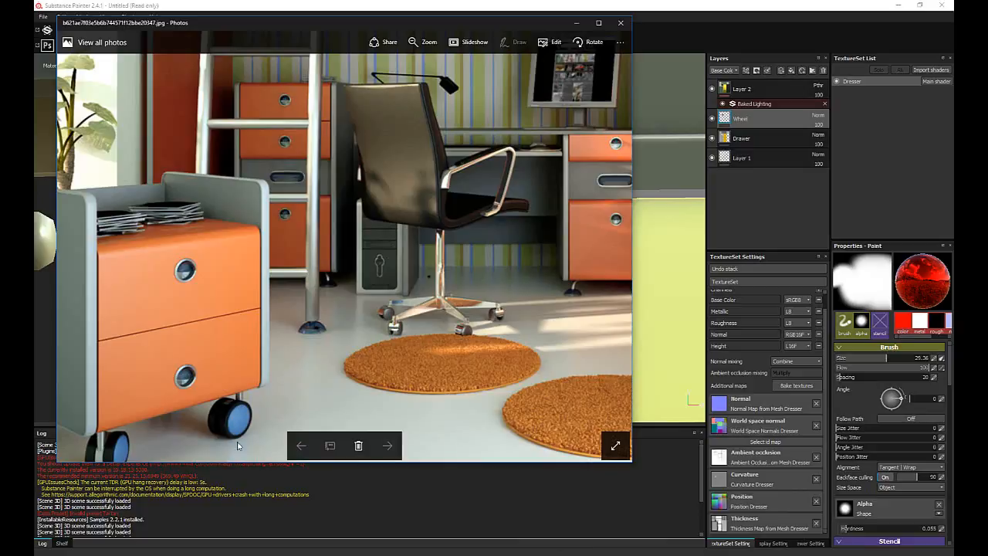
click(697, 7)
mouse_move(239, 249)
alt+mouse_down()
mouse_move(159, 271)
mouse_move(274, 267)
mouse_move(221, 263)
mouse_move(186, 242)
mouse_move(194, 269)
mouse_move(214, 276)
mouse_move(197, 268)
alt+mouse_up()
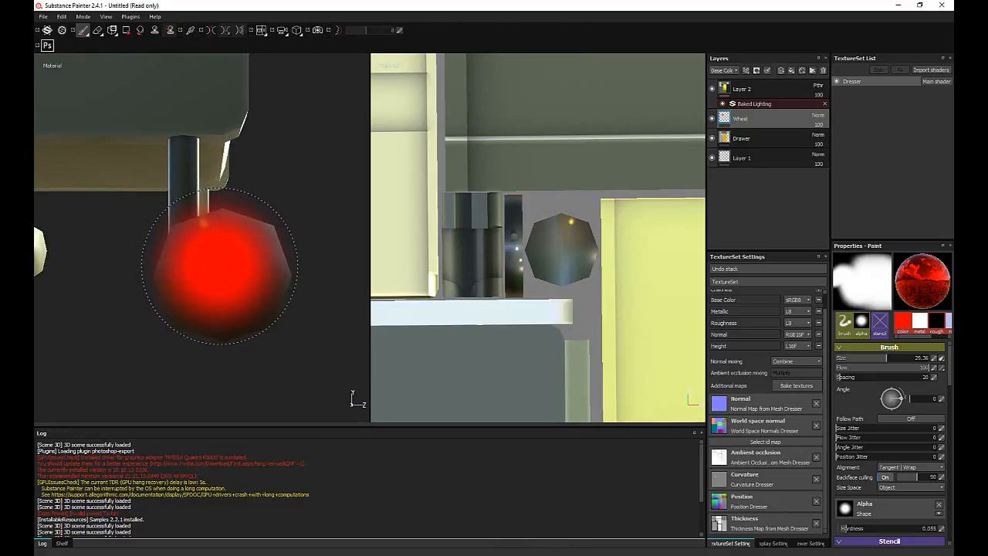
click(220, 270)
mouse_move(225, 270)
alt+mouse_down()
mouse_move(295, 291)
mouse_move(270, 289)
mouse_move(244, 267)
alt+mouse_up()
key(ctrl+z)
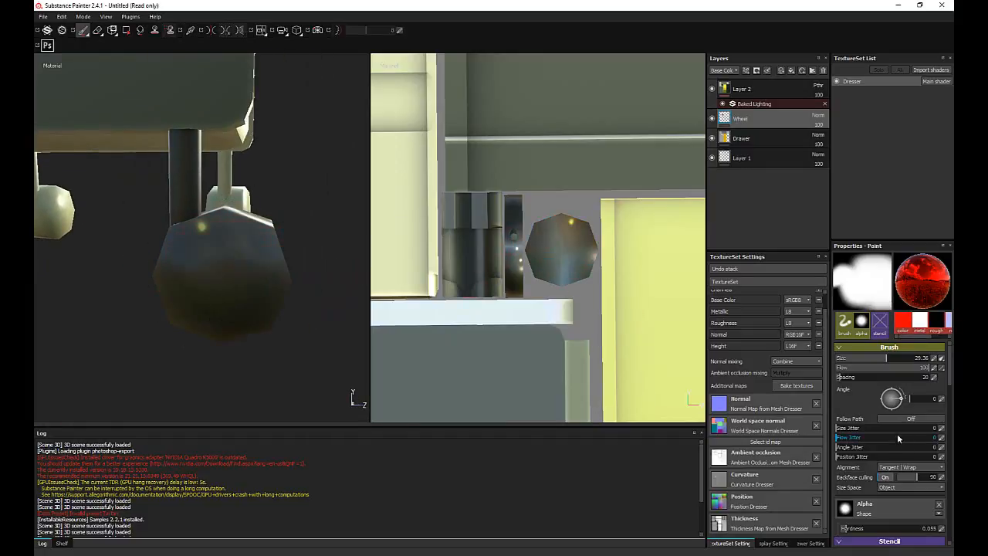
- Set the brush's base colour to a bright blue like the wheel hubs in the reference photo
scroll(896, 437, down, 5)
click(898, 477)
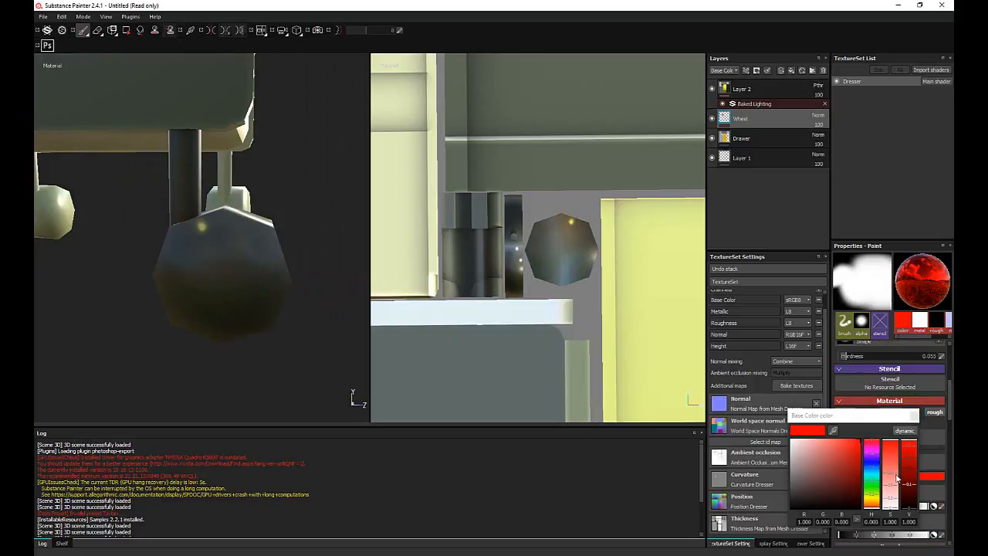
click(871, 467)
drag(857, 462, 847, 451)
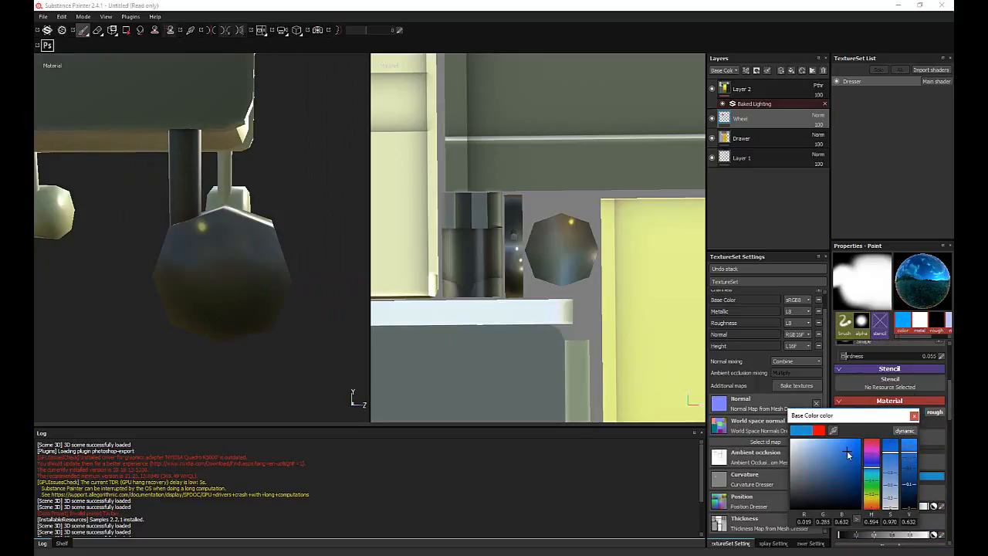
click(913, 416)
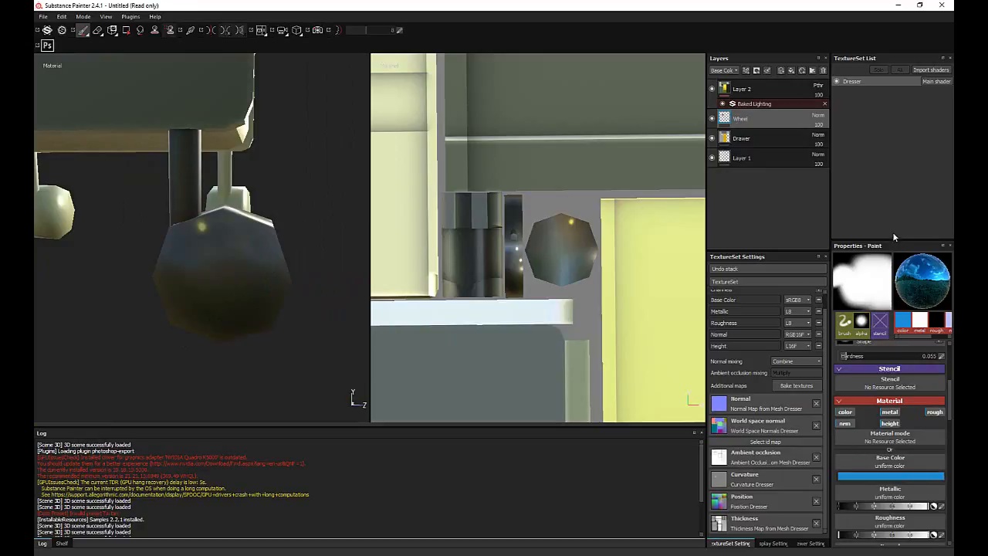
- Set the brush material's metallic to its minimum and roughness to its maximum, checking against the reference photo
drag(892, 243, 860, 82)
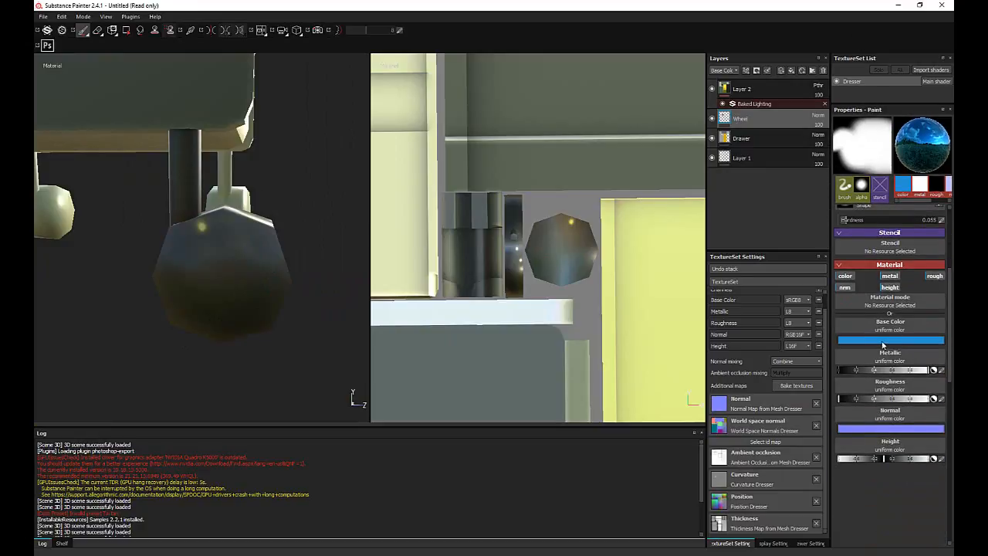
drag(916, 372, 842, 370)
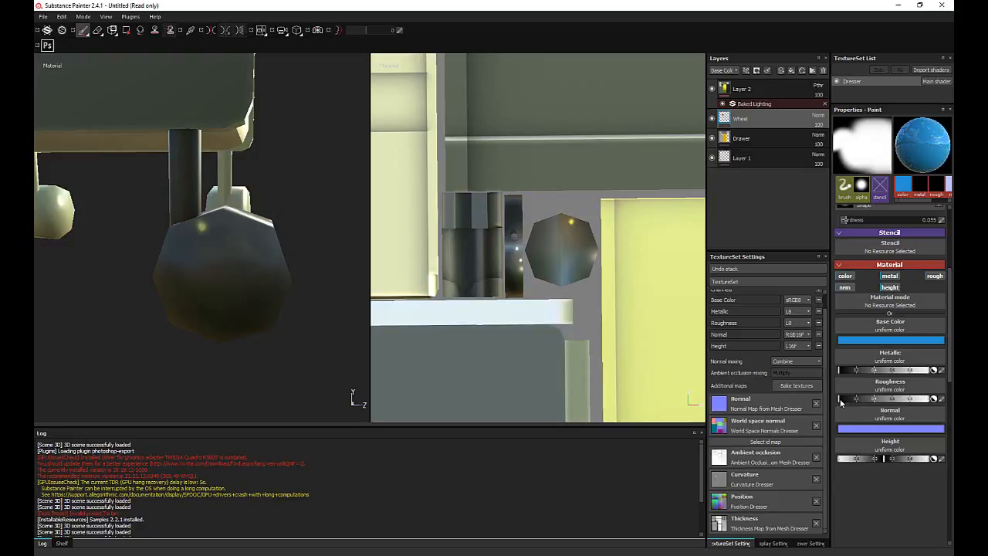
drag(883, 401, 933, 401)
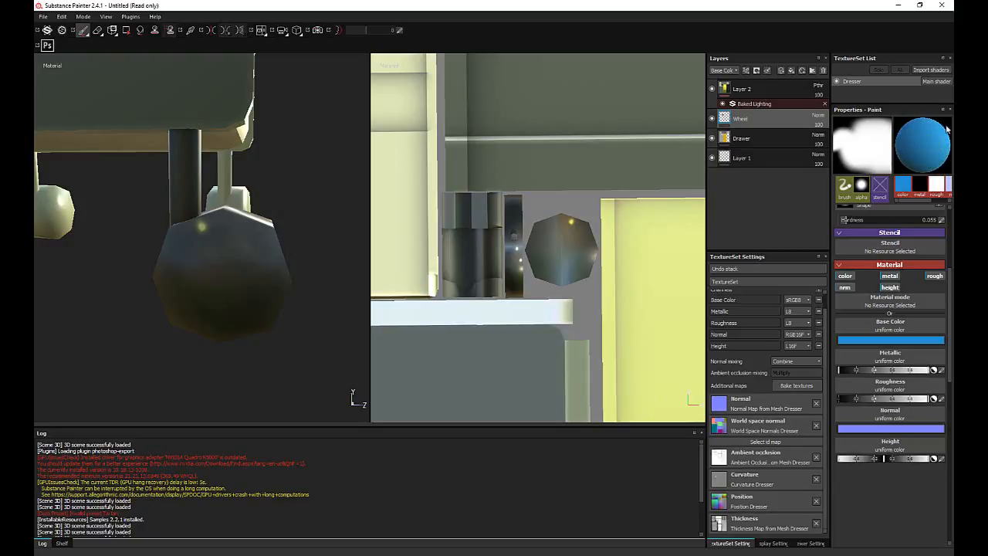
key(alt+Tab)
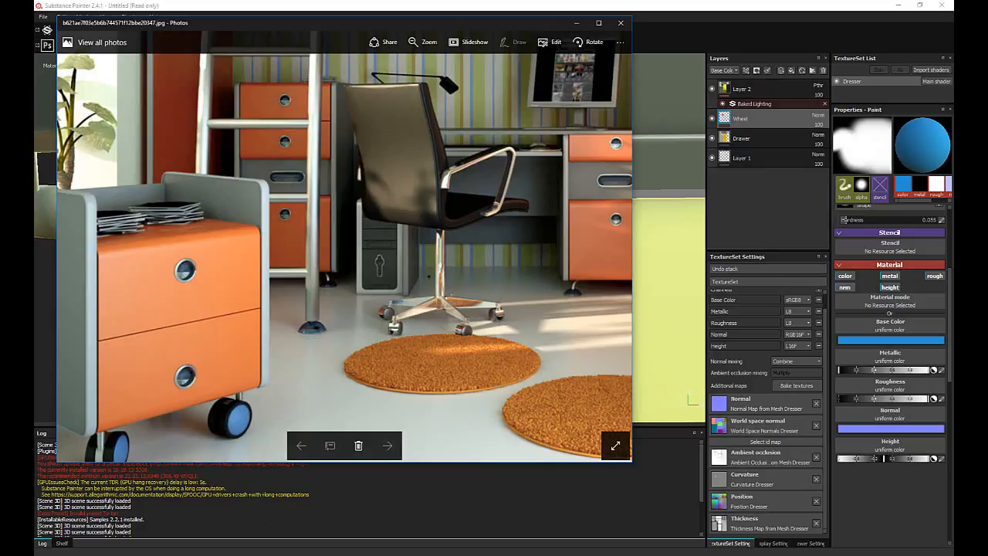
click(579, 24)
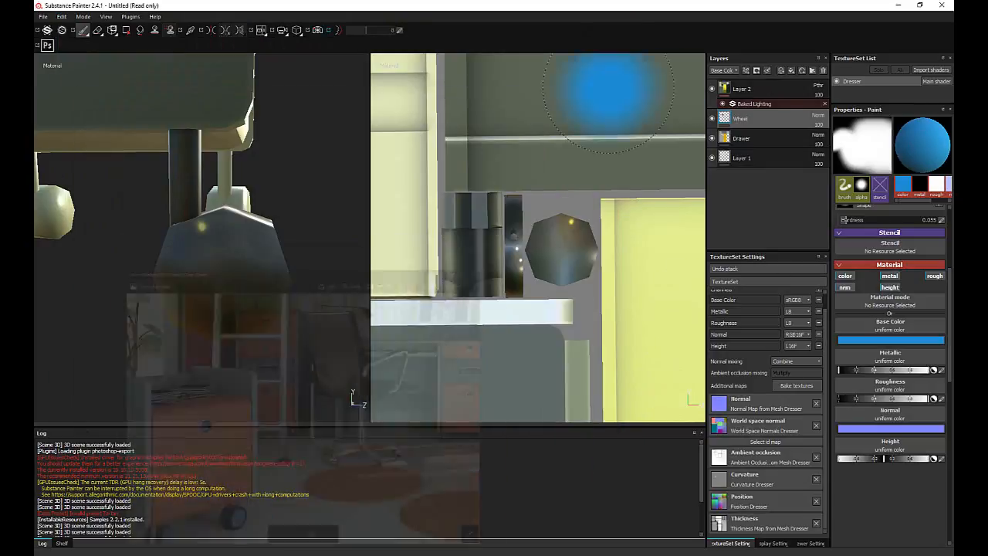
- Set the brush hardness to 1 and reduce its size to 16.90
scroll(895, 326, up, 5)
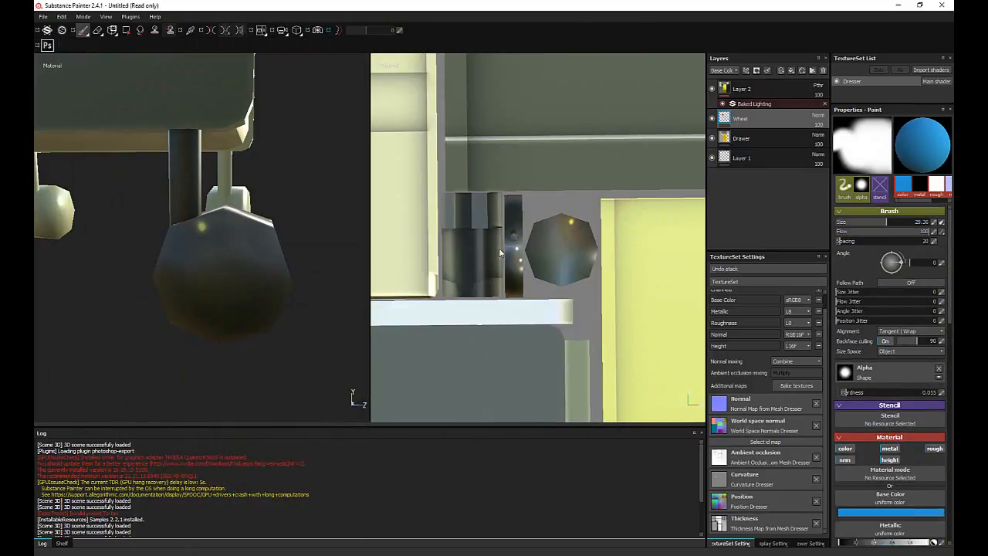
mouse_move(231, 273)
ctrl+mouse_down()
mouse_move(244, 273)
mouse_move(224, 287)
ctrl+mouse_up()
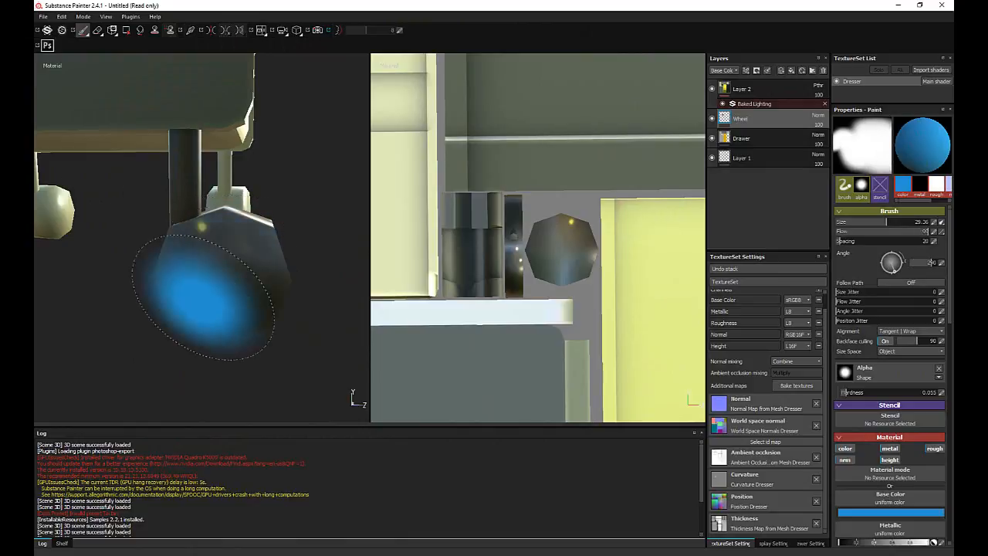
mouse_move(220, 278)
ctrl+right_down()
mouse_move(217, 259)
mouse_move(218, 292)
mouse_move(219, 271)
mouse_move(185, 276)
mouse_move(244, 277)
mouse_move(219, 278)
ctrl+right_up()
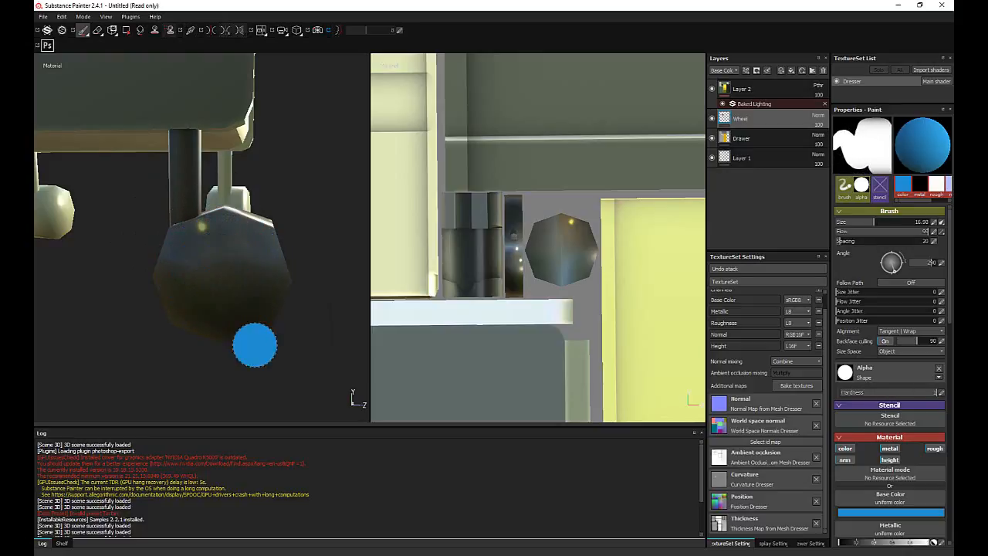
- Try a hard blue disc at the centre of the wheel's side face, inspect it and undo it
alt+drag(316, 326, 316, 315)
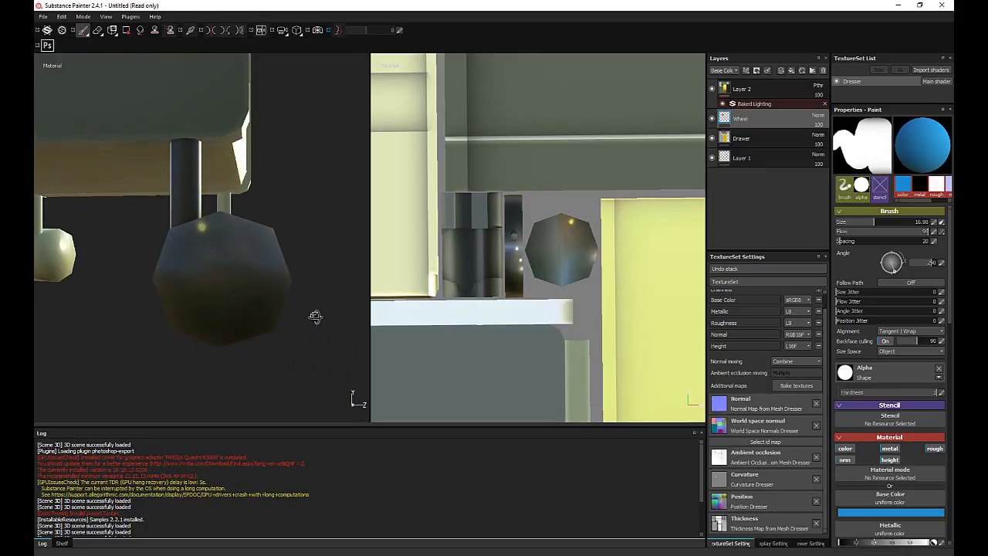
ctrl+right_drag(221, 274, 222, 274)
click(221, 274)
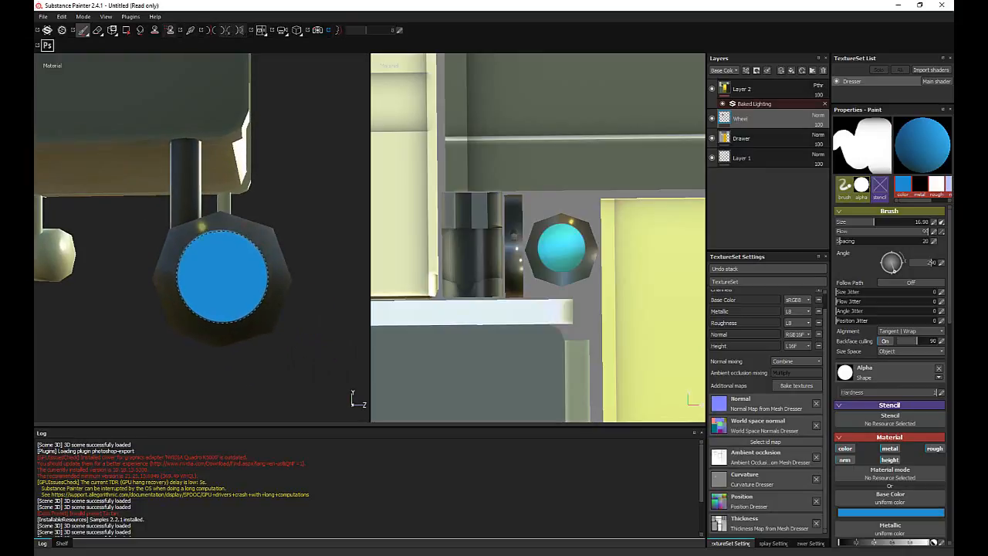
mouse_move(316, 360)
alt+mouse_down()
mouse_move(265, 388)
mouse_move(248, 380)
alt+mouse_up()
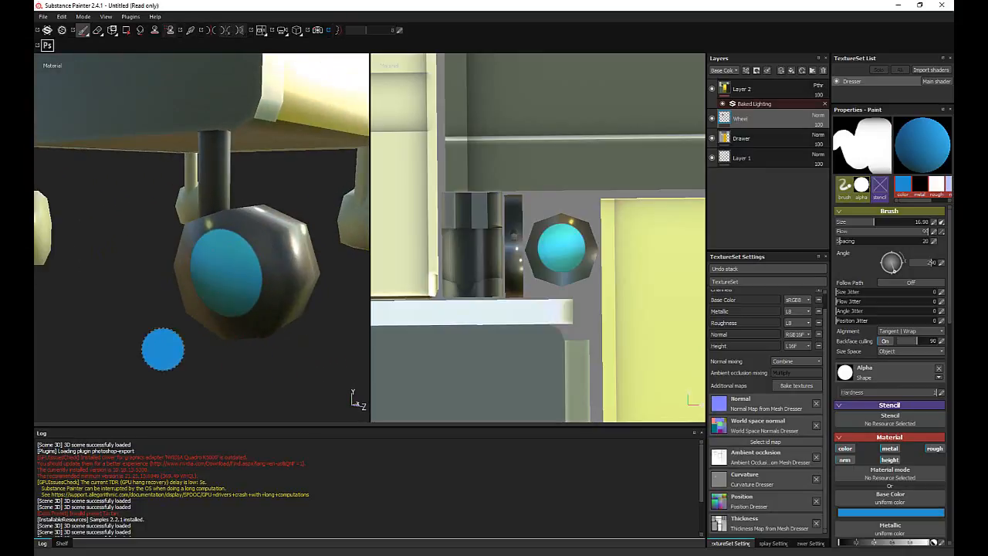
mouse_move(162, 348)
alt+mouse_down()
mouse_move(193, 319)
mouse_move(202, 324)
alt+mouse_up()
key(ctrl+z)
- Enlarge the brush to 20.27 and compare its size with the wheel hub in the reference photo
alt+drag(243, 354, 232, 380)
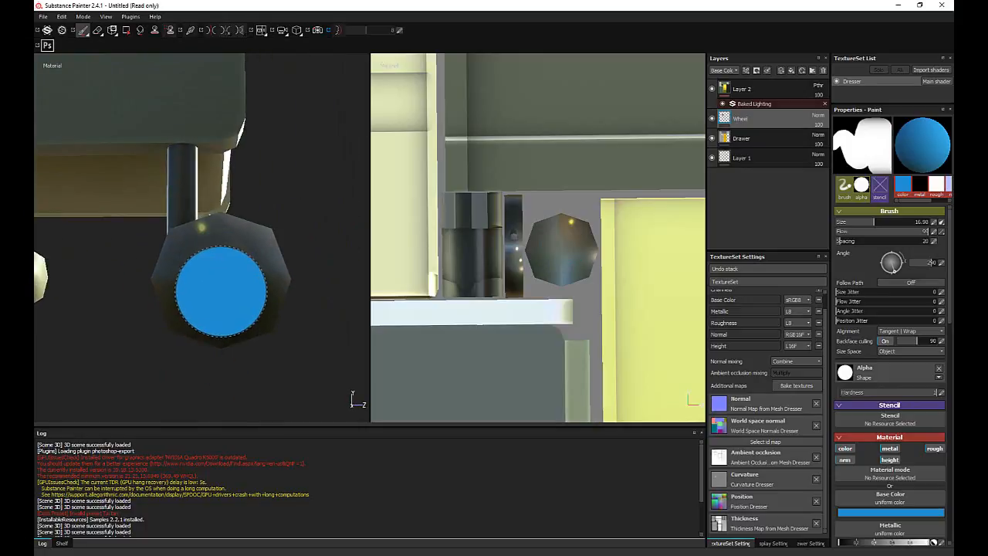
ctrl+right_drag(221, 290, 231, 291)
click(218, 551)
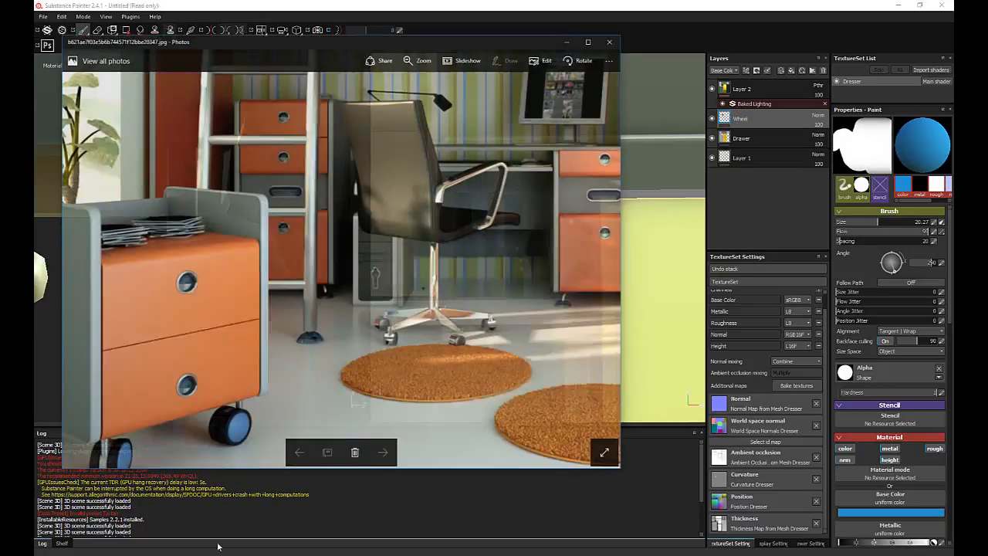
click(658, 7)
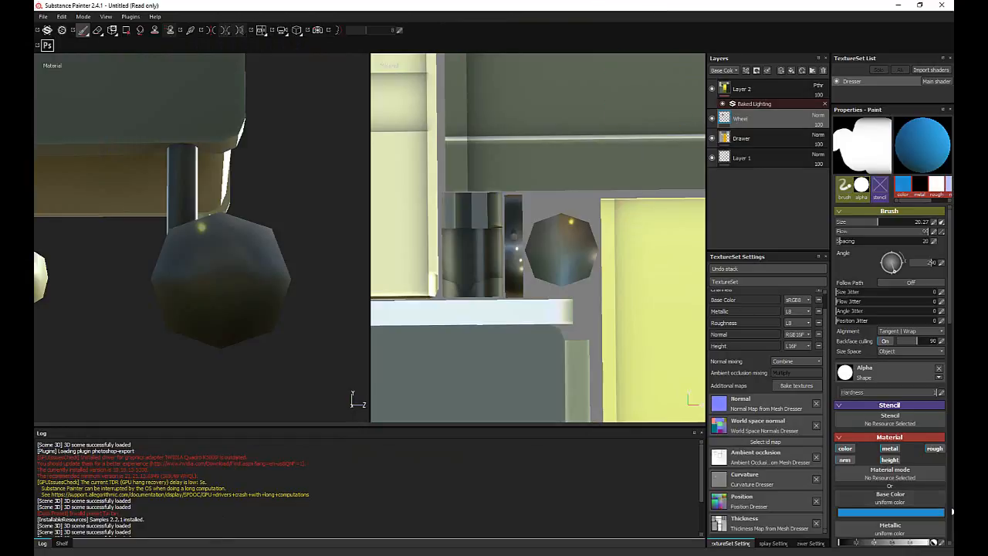
- Give the brush a slight height offset, stamp a blue hub disc on the wheel's side face and inspect it from several sides
scroll(912, 378, down, 3)
scroll(912, 378, down, 3)
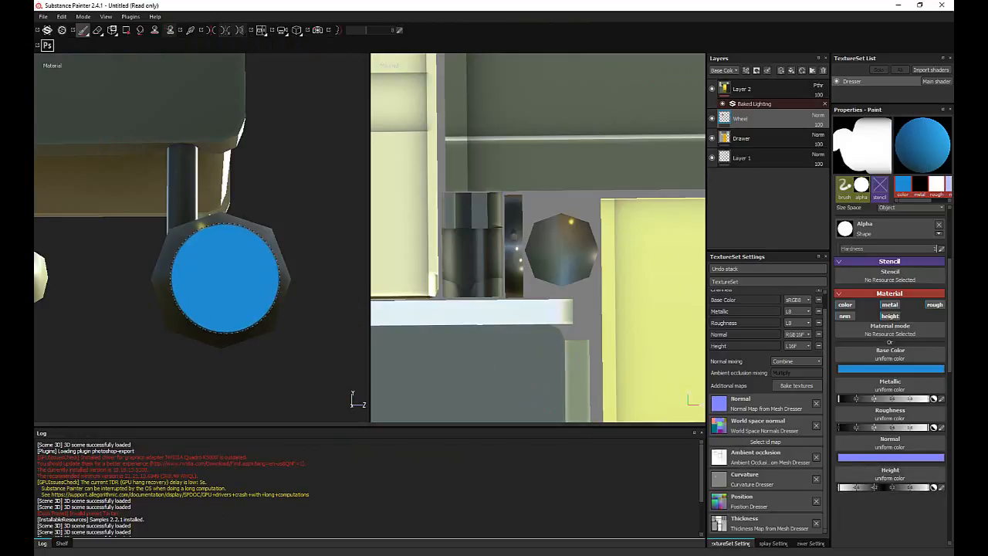
click(220, 280)
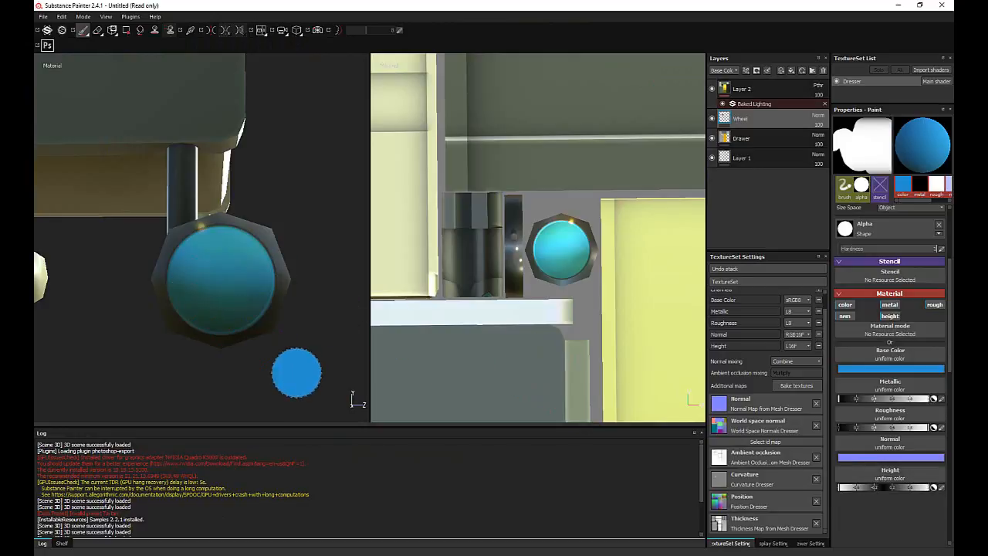
mouse_move(299, 385)
alt+mouse_down()
mouse_move(279, 391)
mouse_move(211, 296)
alt+mouse_up()
scroll(289, 375, down, 5)
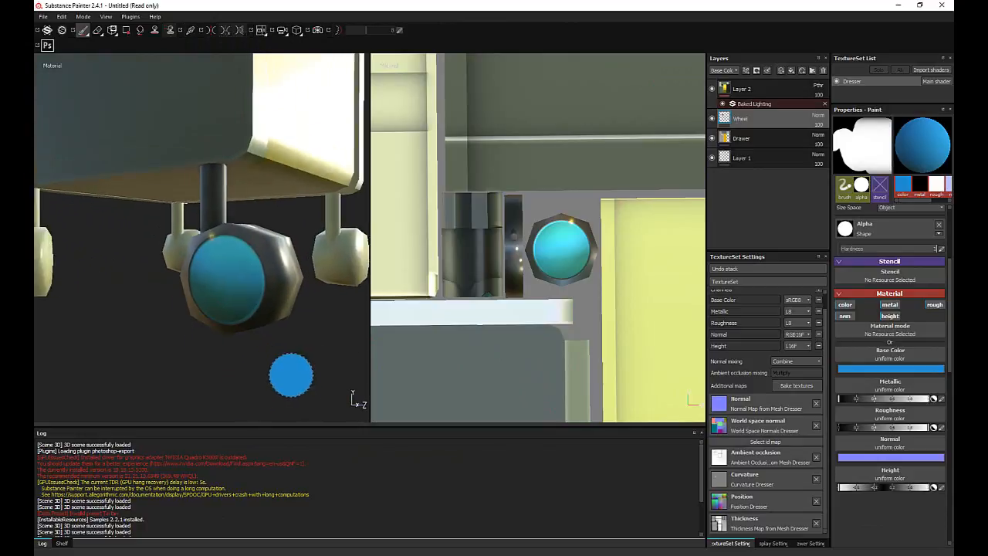
alt+drag(290, 374, 125, 374)
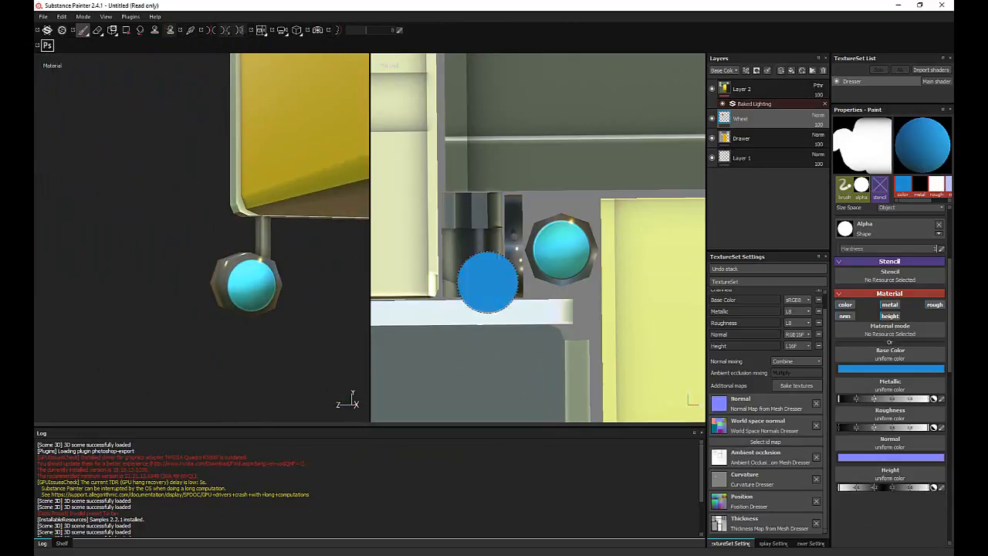
mouse_move(220, 373)
alt+mouse_down()
mouse_move(168, 380)
mouse_move(264, 381)
mouse_move(283, 331)
mouse_move(293, 332)
mouse_move(124, 335)
mouse_move(231, 344)
mouse_move(264, 311)
mouse_move(253, 325)
alt+mouse_up()
scroll(264, 311, up, 6)
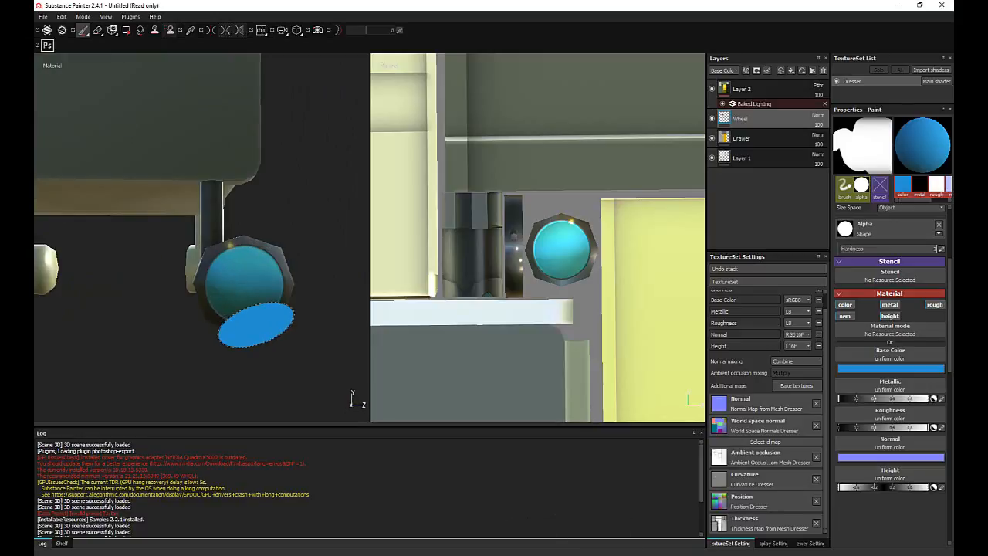
- Switch to Polygon Fill, choose a light grey and fill the caster's vertical stem on the Wheel layer
key(4)
click(893, 136)
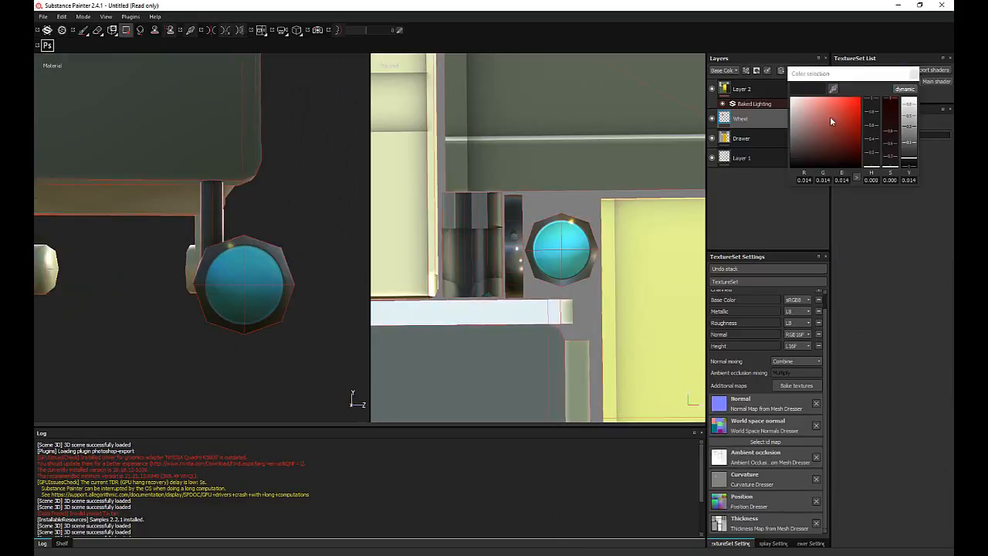
drag(831, 117, 761, 117)
click(917, 74)
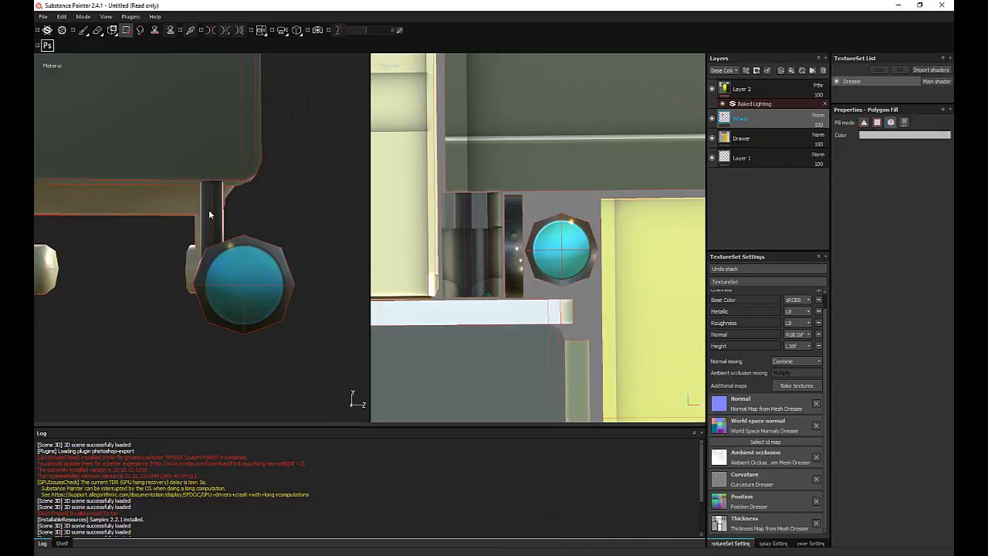
alt+drag(208, 209, 330, 312)
alt+right_drag(330, 313, 338, 338)
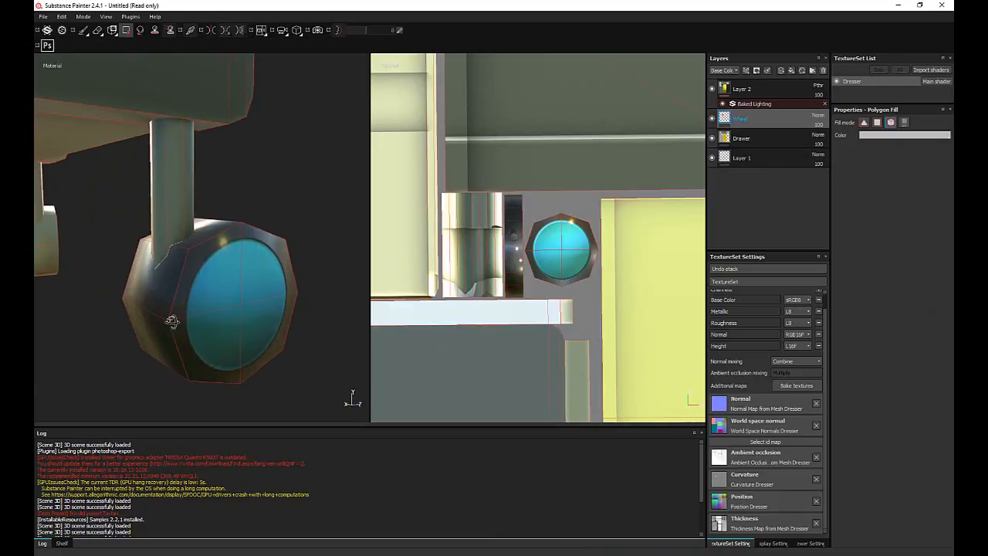
- Switch to the Paint brush, choose a pale blue-grey base colour (R 0.593, G 0.670, B 0.770) and shrink the brush to fit the wheel's tread
alt+drag(172, 322, 201, 311)
alt+middle_drag(200, 312, 210, 309)
key(1)
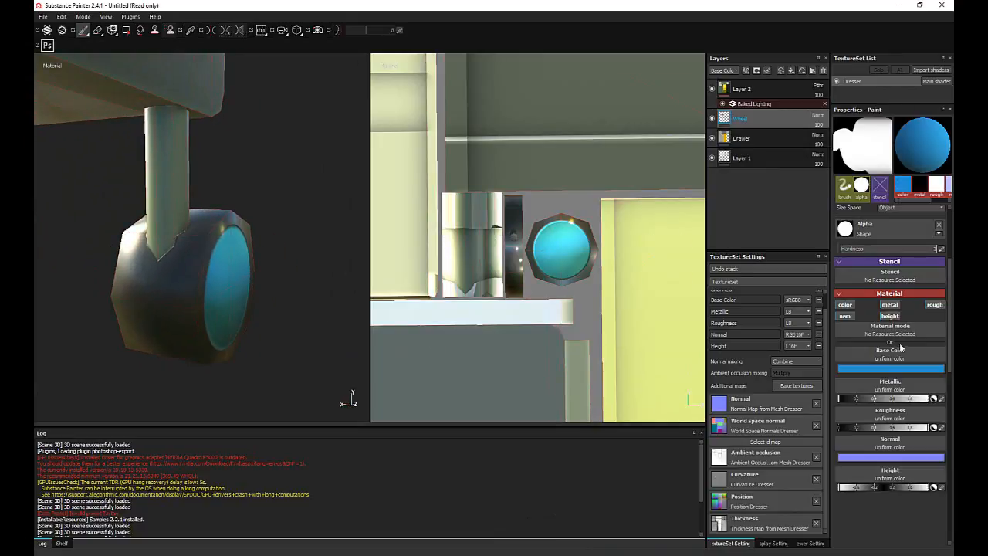
click(895, 371)
drag(809, 349, 797, 342)
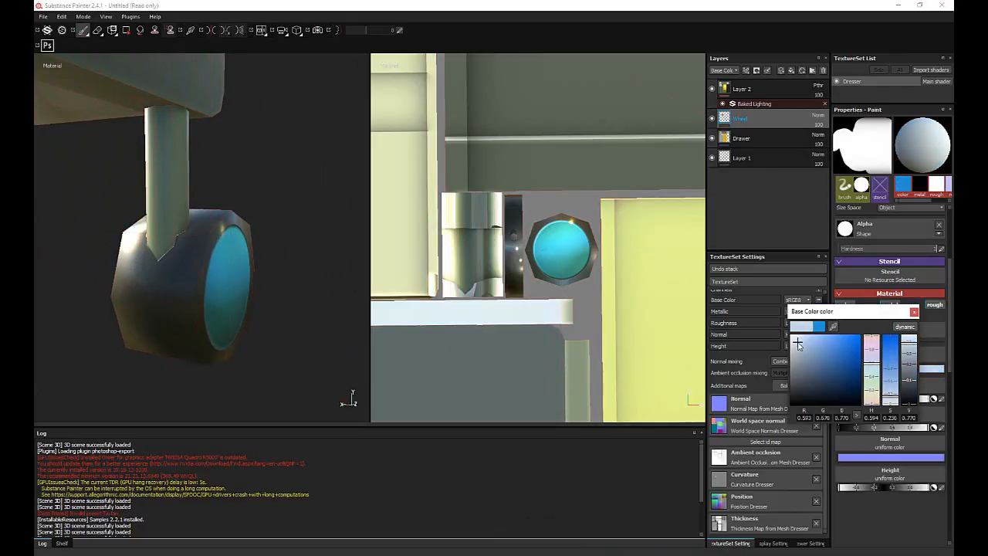
alt+drag(180, 305, 170, 303)
ctrl+right_drag(166, 280, 125, 279)
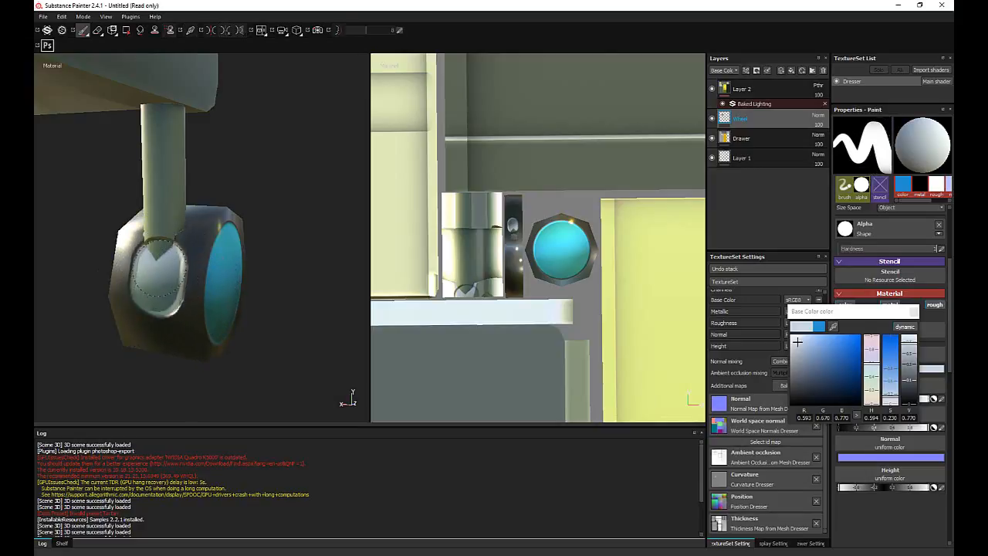
- Try a straight vertical pale grey stroke along the wheel's tread strip in the UV view twice, undoing each attempt
alt+drag(178, 304, 186, 300)
scroll(620, 286, down, 1)
scroll(538, 256, up, 5)
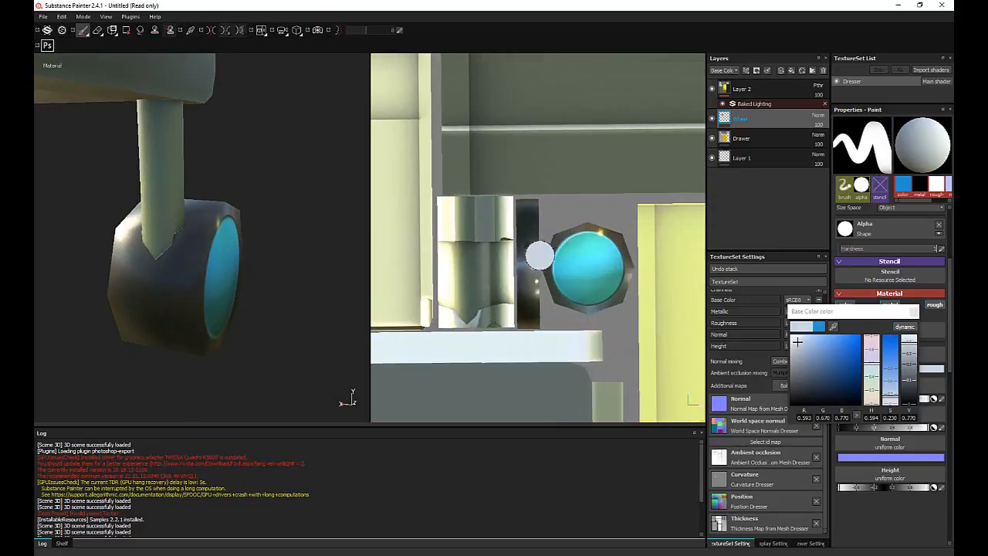
alt+middle_drag(502, 259, 536, 248)
scroll(536, 248, up, 1)
drag(556, 179, 556, 254)
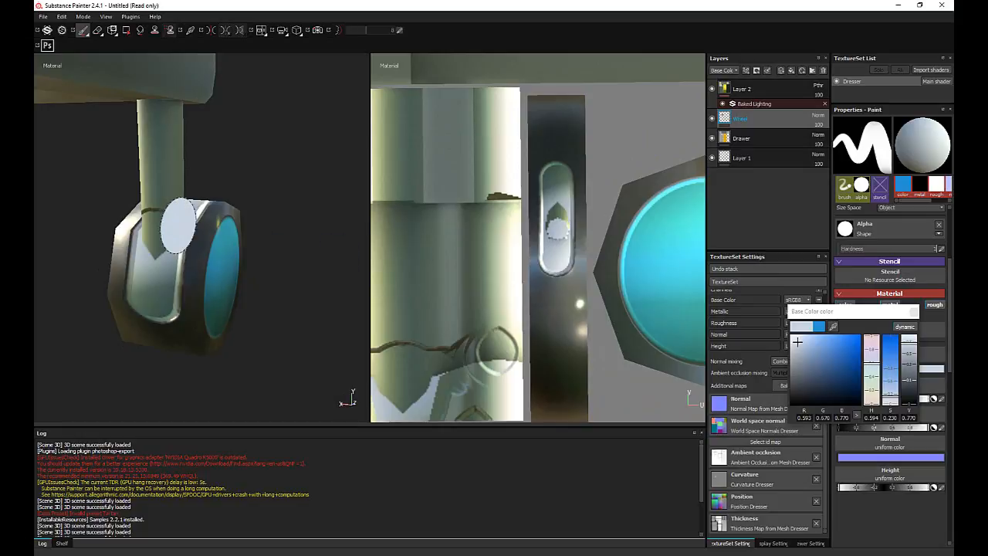
key(ctrl+z)
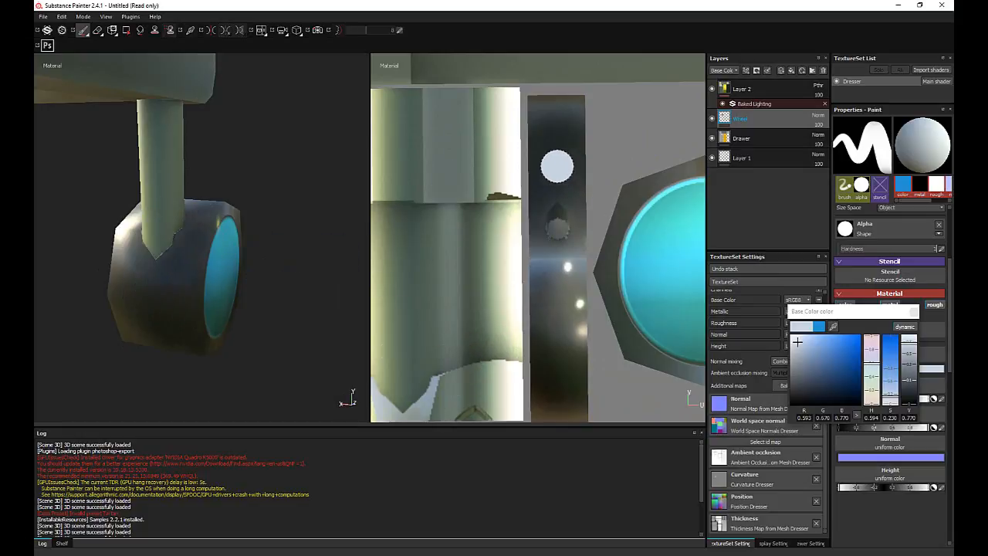
drag(557, 166, 556, 259)
key(ctrl+z)
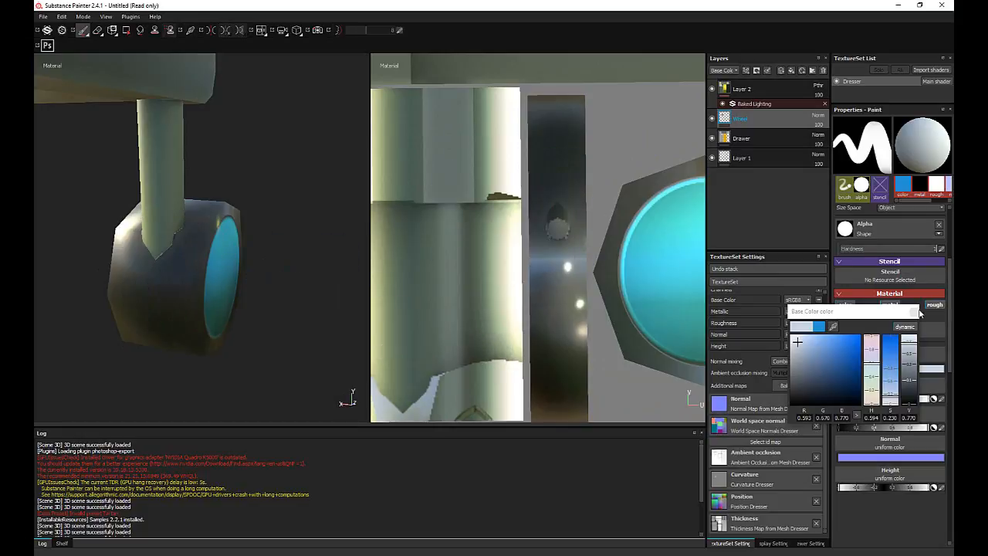
- Set the brush alignment to UV and paint a short, rounded vertical pale grey slot on the wheel's tread strip below the stem
scroll(918, 313, up, 4)
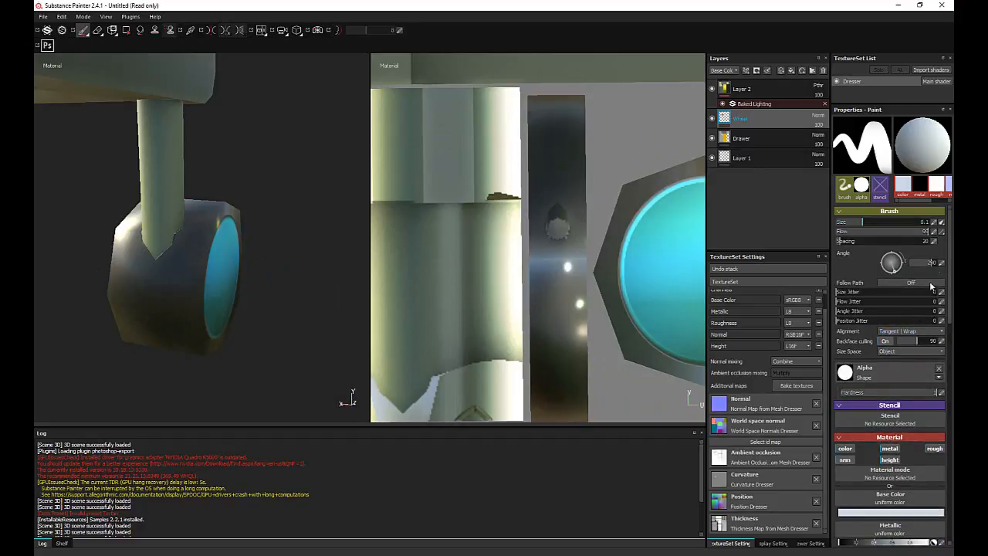
click(913, 331)
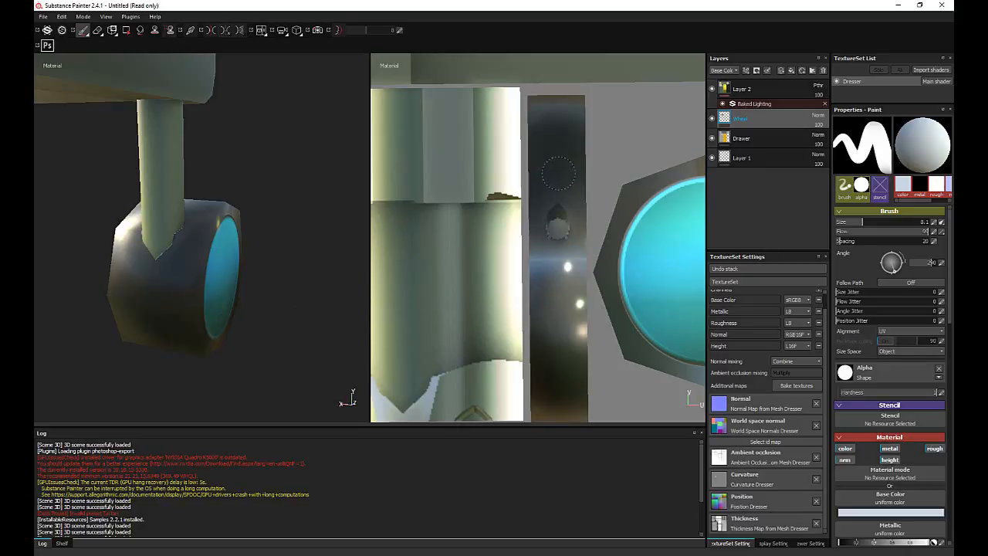
mouse_move(557, 171)
mouse_down()
mouse_move(559, 266)
mouse_move(557, 205)
mouse_up()
key(ctrl+z)
mouse_move(155, 232)
alt+mouse_down()
mouse_move(132, 227)
mouse_move(273, 269)
mouse_move(501, 243)
mouse_move(558, 232)
mouse_move(557, 215)
alt+mouse_up()
key(ctrl+z)
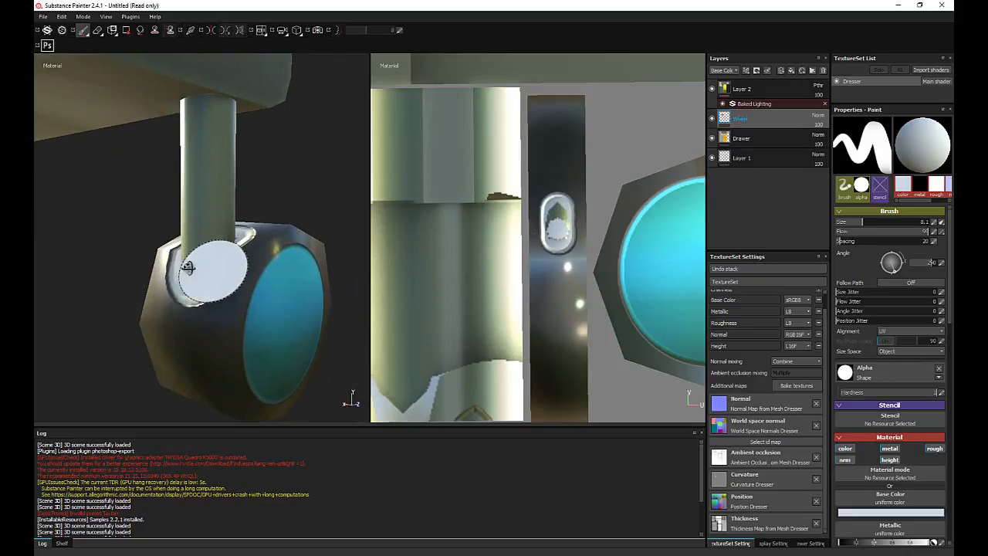
- Select the Drawer layer, face the yellow drawer front and enlarge the brush to about 20.7
alt+drag(359, 270, 234, 315)
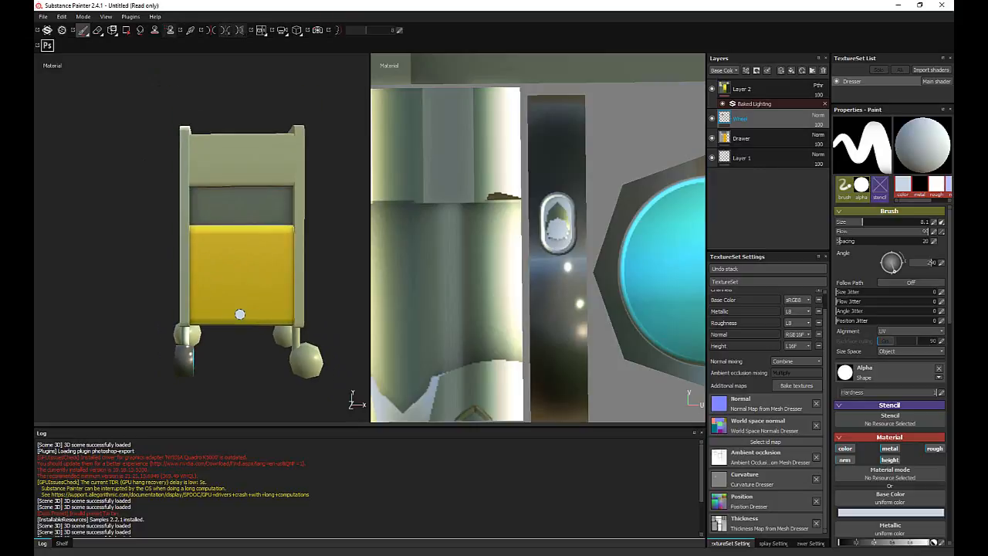
scroll(278, 260, up, 2)
alt+drag(214, 268, 267, 269)
scroll(260, 278, down, 2)
alt+drag(262, 307, 248, 252)
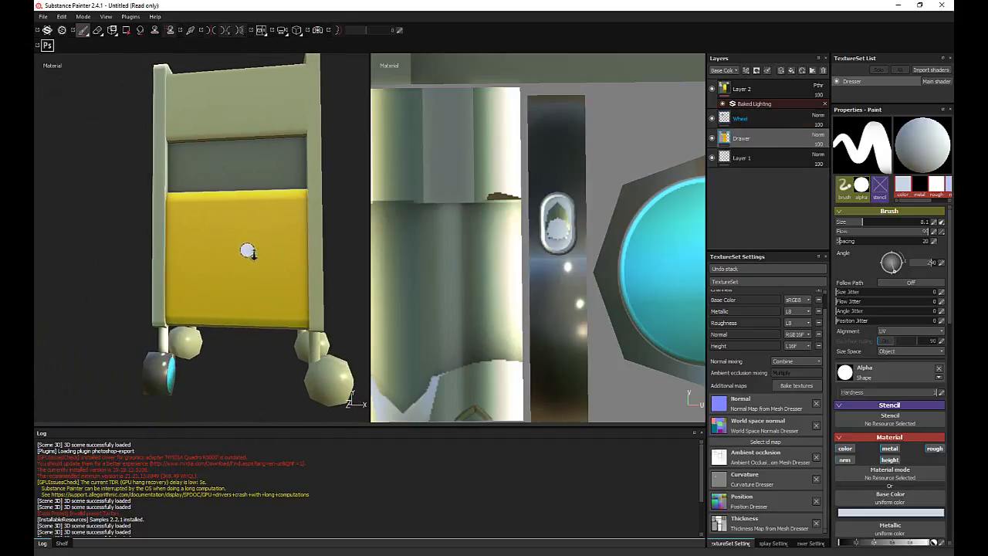
alt+right_drag(248, 252, 214, 276)
alt+drag(213, 276, 237, 210)
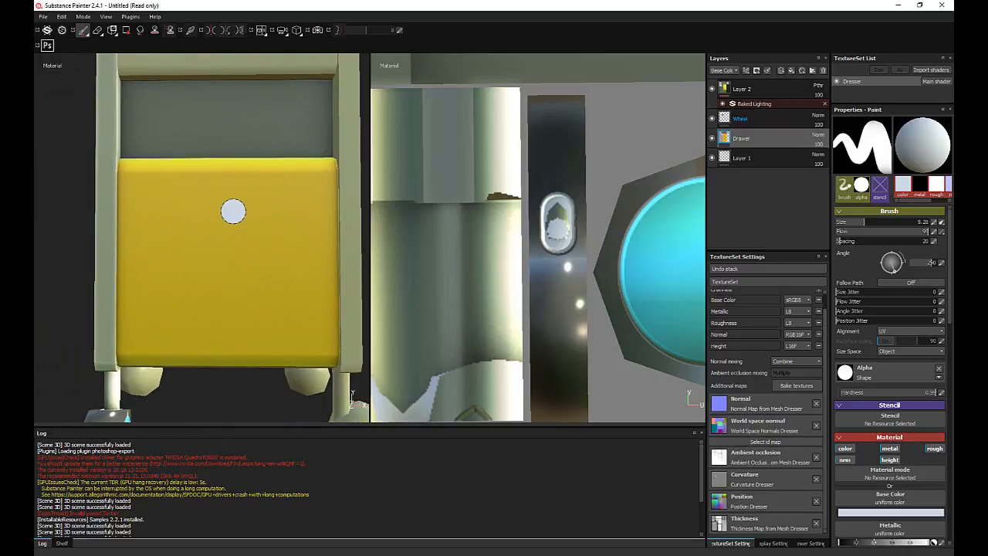
ctrl+right_drag(233, 211, 255, 212)
alt+drag(233, 213, 241, 239)
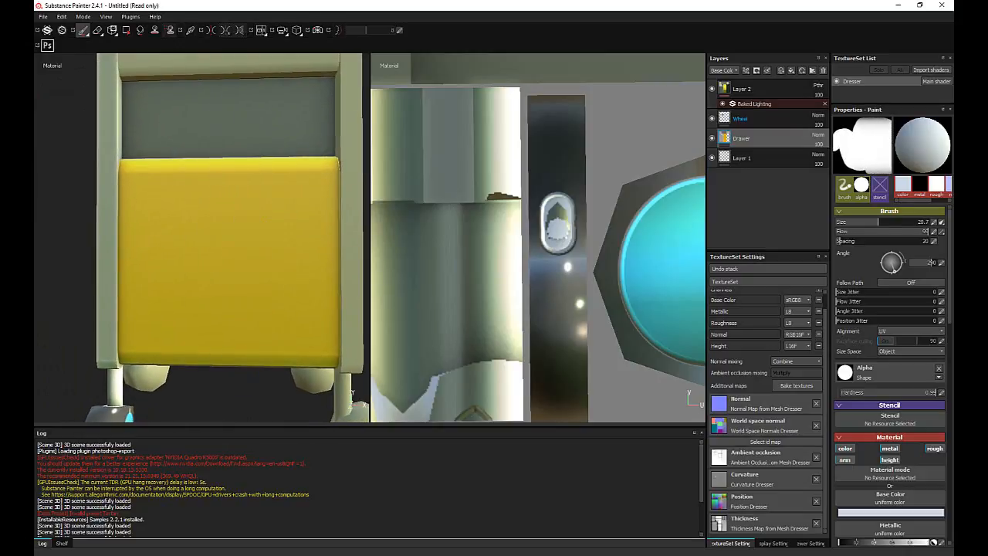
- Compare the brush size with the round drawer handles in the reference photo and enlarge the brush to 24.72
key(alt+Tab)
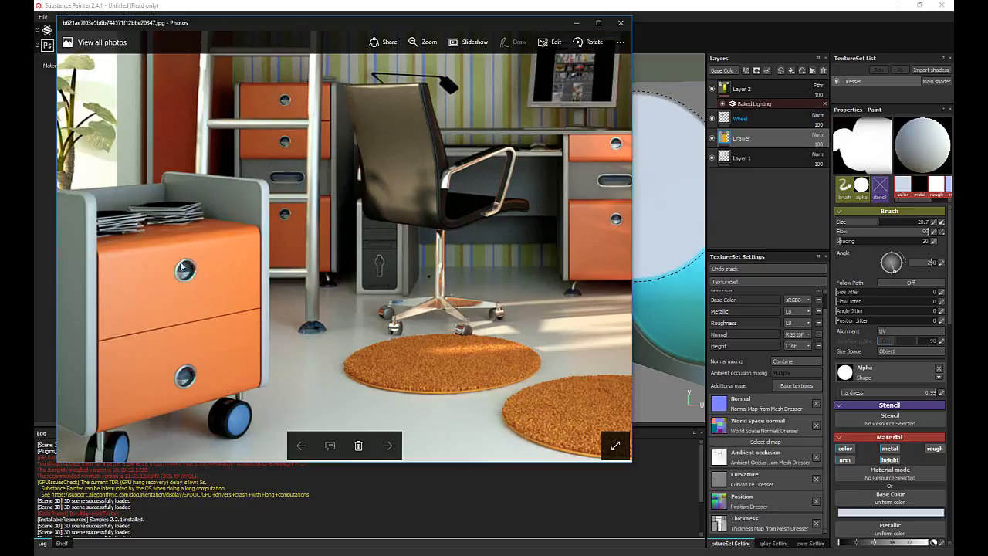
click(866, 16)
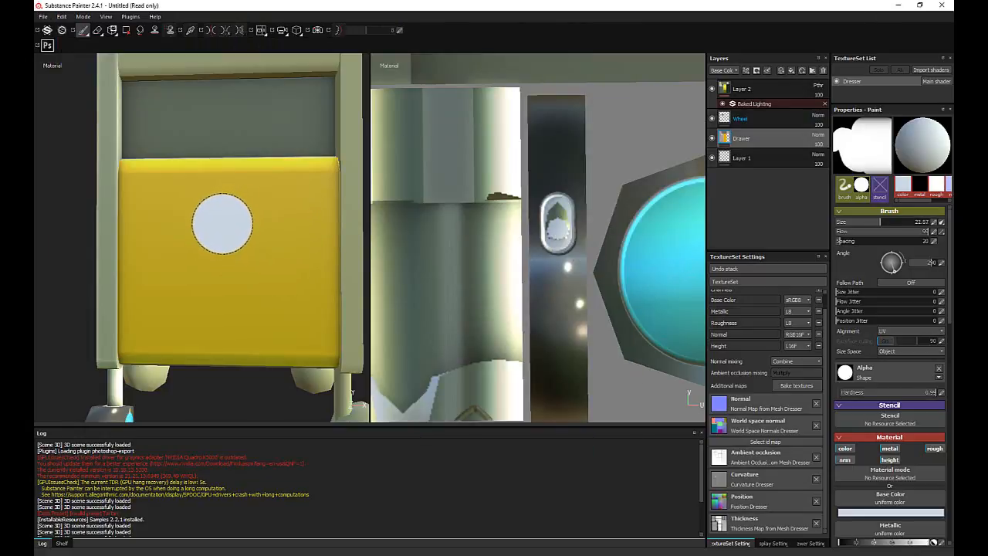
ctrl+right_drag(222, 224, 230, 223)
mouse_move(222, 224)
alt+shift+mouse_down()
mouse_move(248, 232)
mouse_move(239, 231)
alt+shift+mouse_up()
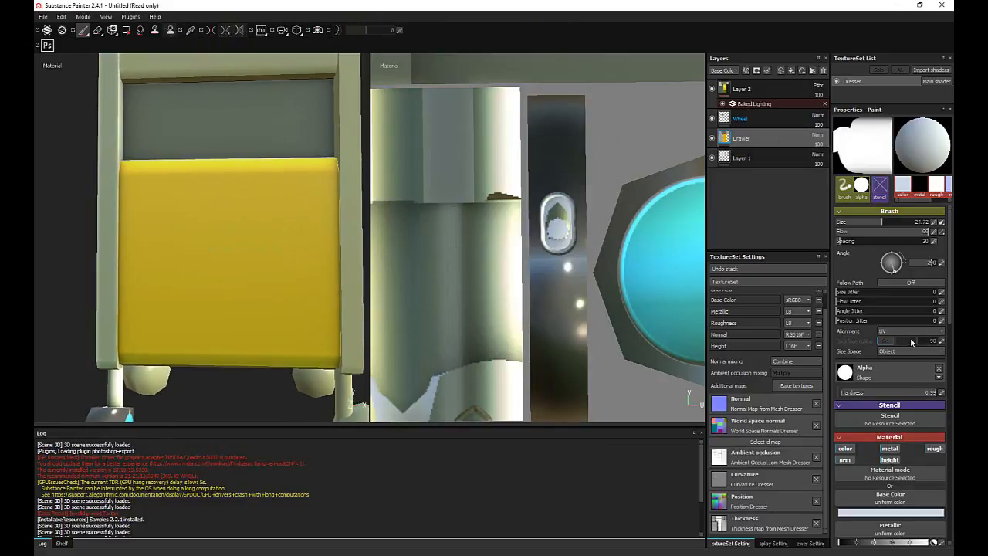
- Give the brush a neutral grey base colour of 0.367, a high metallic value and a moderate roughness
scroll(899, 326, down, 5)
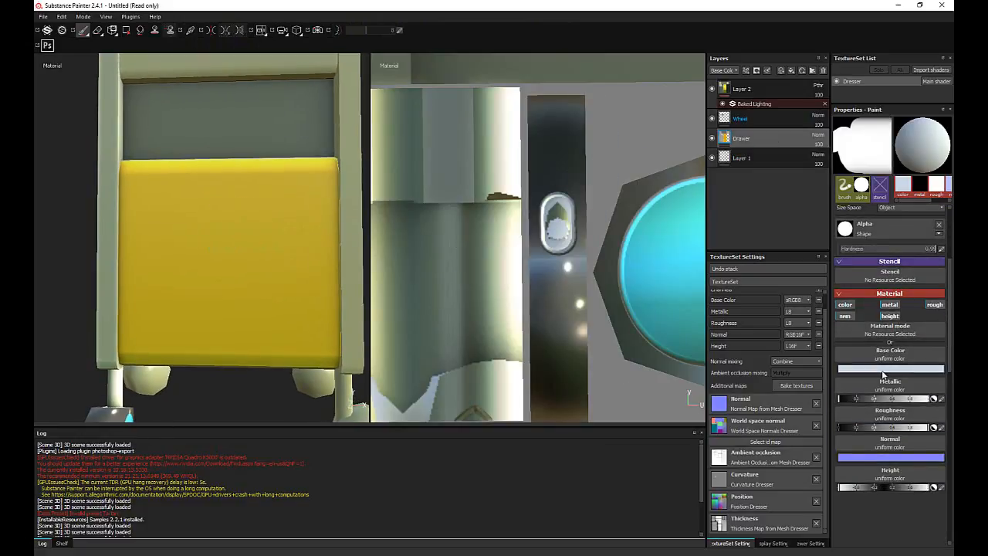
click(884, 369)
drag(818, 364, 782, 360)
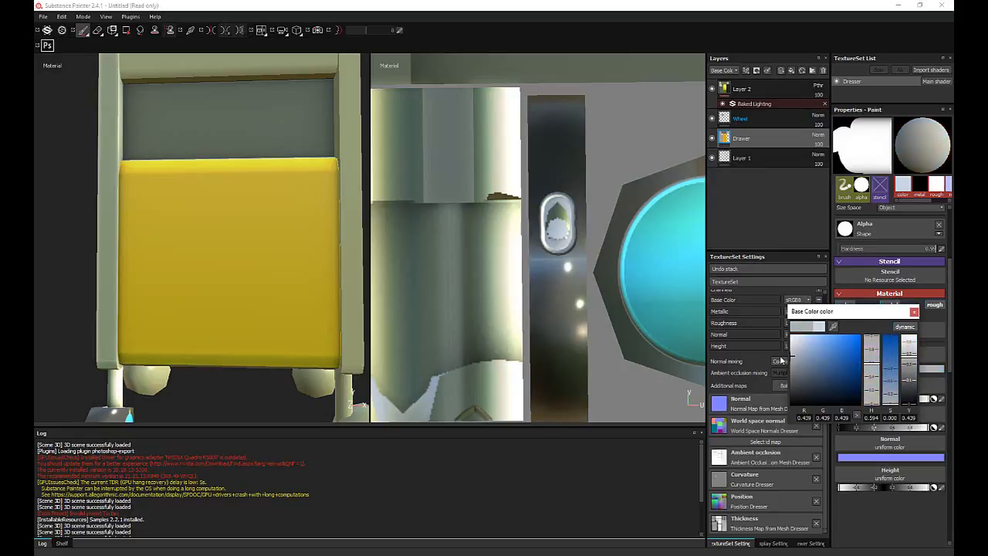
click(913, 313)
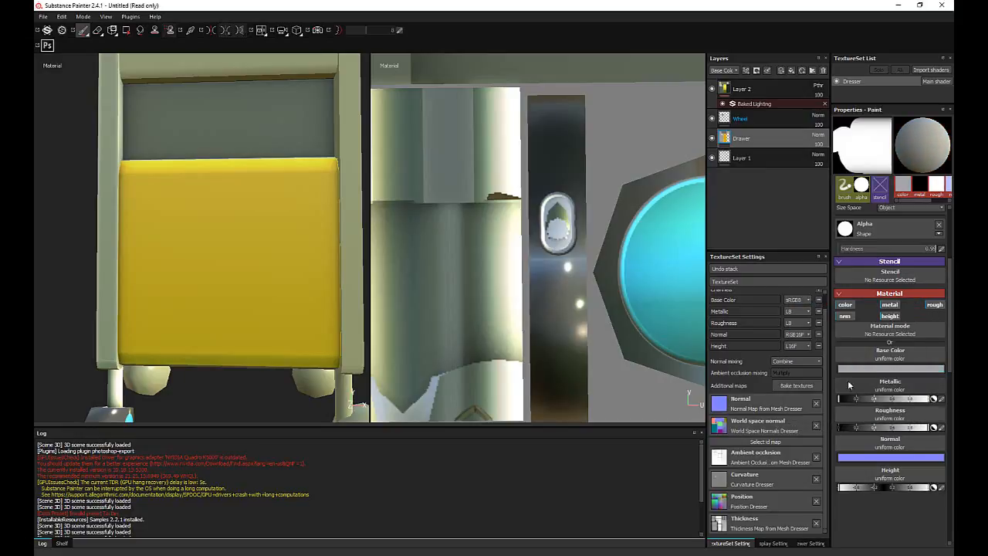
mouse_move(868, 403)
mouse_down()
mouse_move(916, 404)
mouse_move(906, 428)
mouse_move(894, 430)
mouse_up()
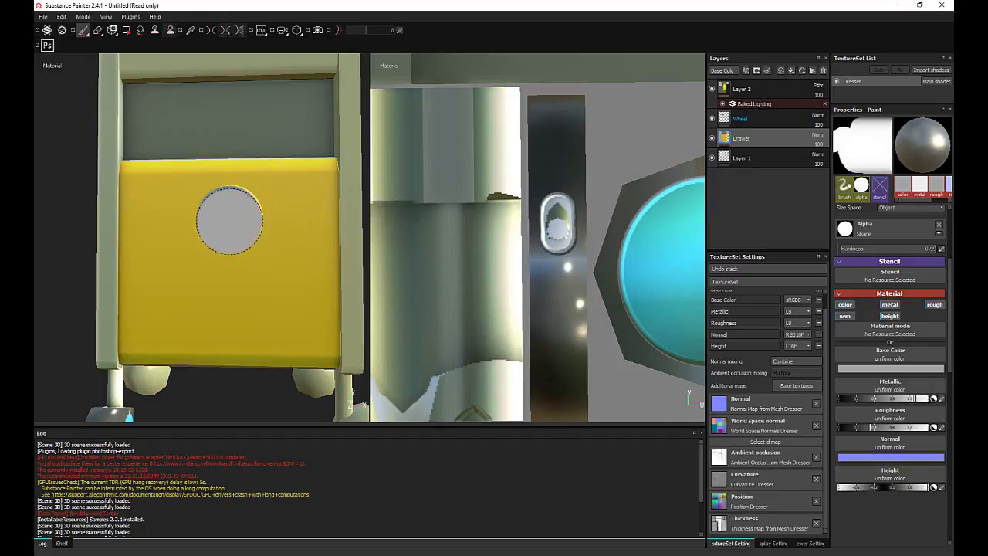
- Stamp a grey handle disc at the upper centre of the yellow drawer front and reduce the brush size for an inner disc
mouse_move(221, 315)
alt+mouse_down()
mouse_move(247, 317)
mouse_move(257, 278)
mouse_move(218, 309)
mouse_move(232, 278)
mouse_move(227, 222)
alt+mouse_up()
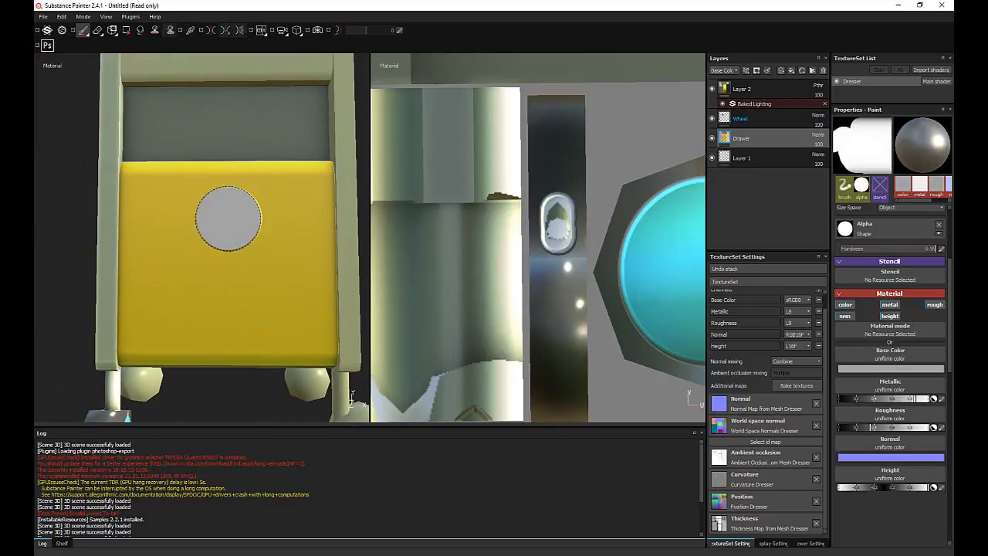
key([)
key([)
key([)
key([)
key([)
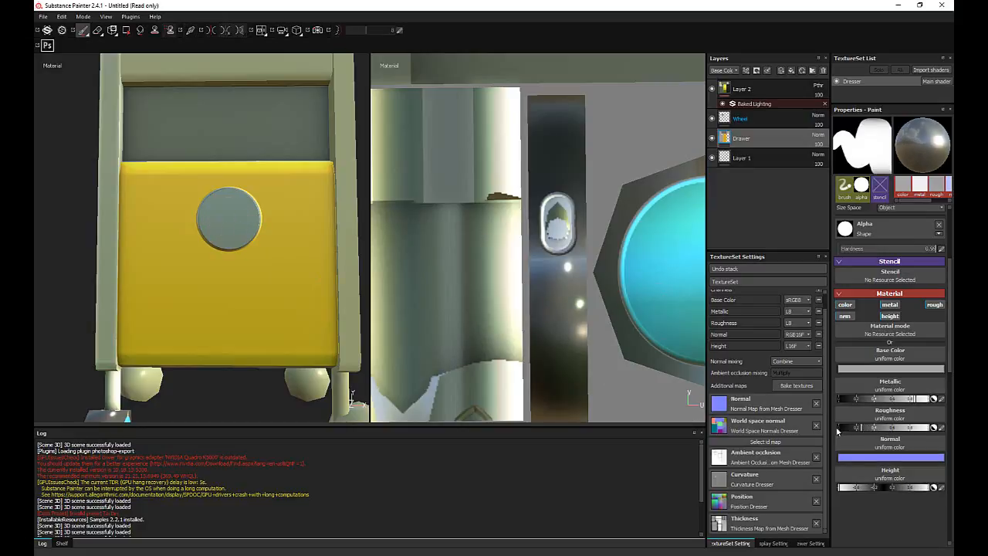
- Raise the brush's roughness and set its base colour to a dark neutral grey of 0.076
drag(837, 432, 906, 400)
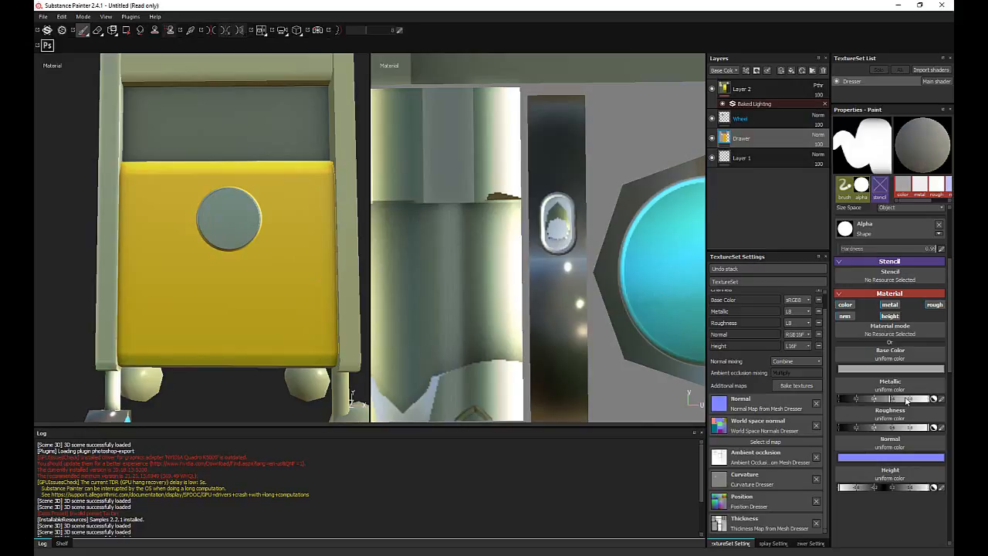
scroll(899, 409, up, 1)
click(885, 426)
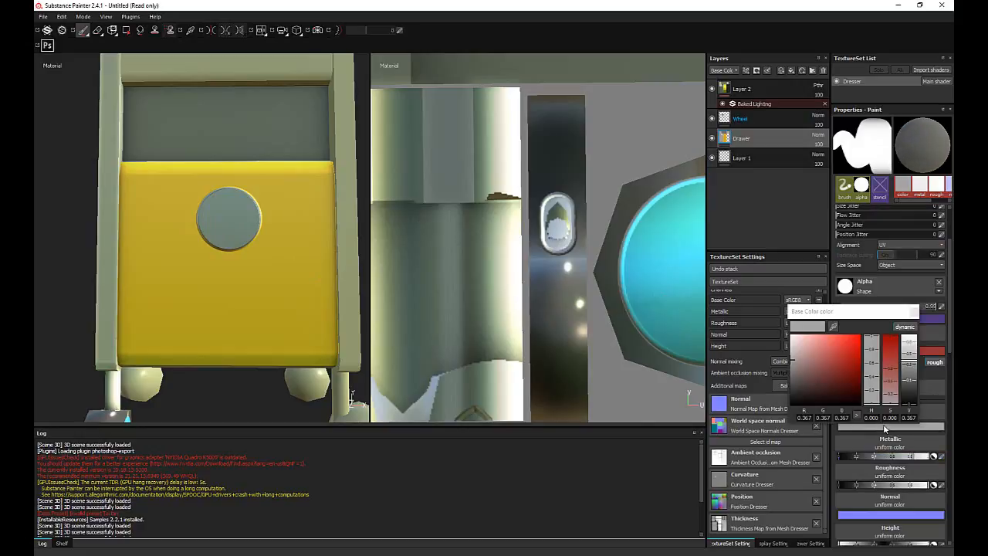
drag(828, 347, 815, 338)
drag(870, 361, 870, 367)
drag(815, 342, 784, 386)
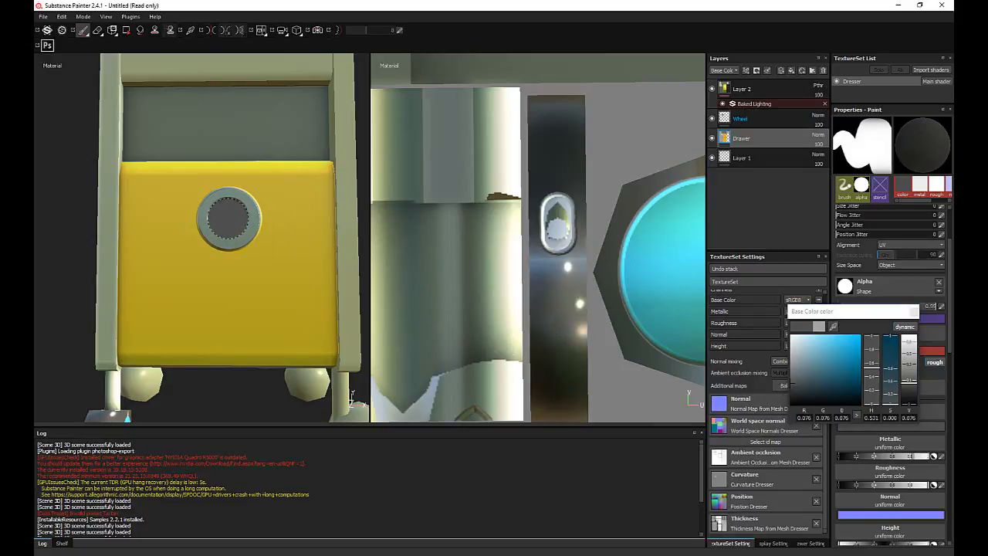
- Stamp a smaller dark disc in the centre of the grey drawer handle and inspect it from several angles
alt+drag(198, 280, 242, 267)
alt+right_drag(242, 267, 263, 31)
mouse_move(255, 284)
alt+mouse_down()
mouse_move(280, 291)
mouse_move(212, 277)
mouse_move(262, 270)
alt+mouse_up()
alt+right_drag(266, 270, 409, 355)
alt+middle_drag(311, 261, 307, 309)
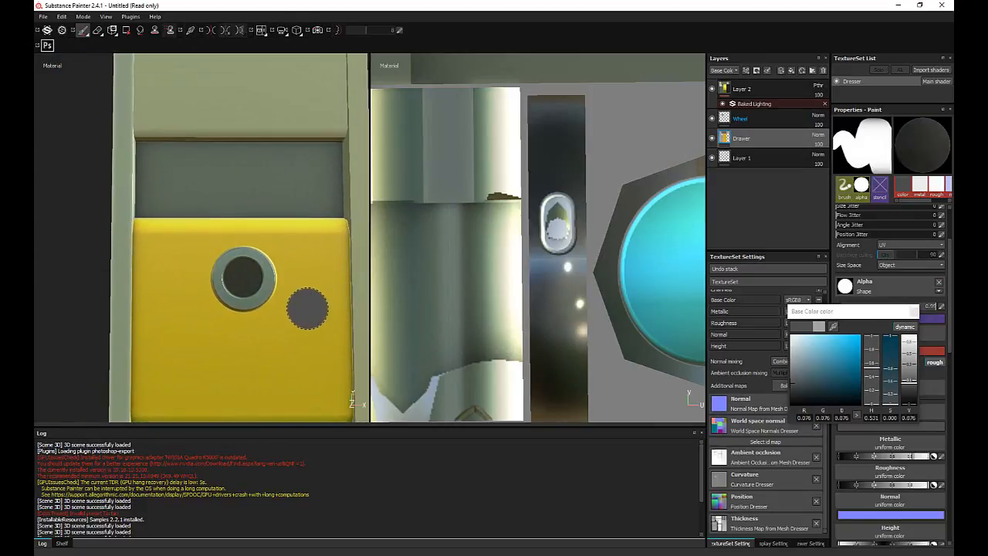
- Examine the shape of the round and slotted drawer handles in the reference photo
key(alt+Tab)
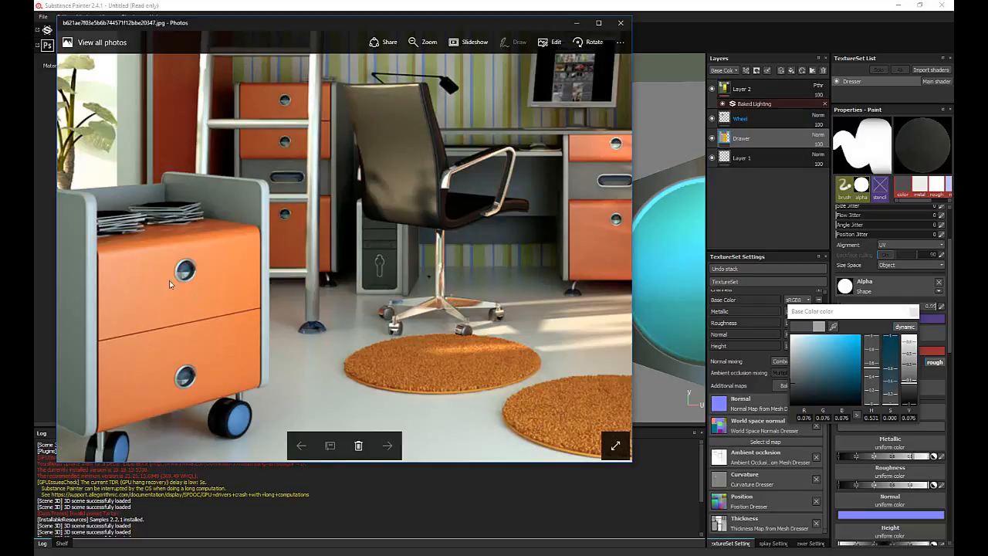
drag(610, 186, 588, 184)
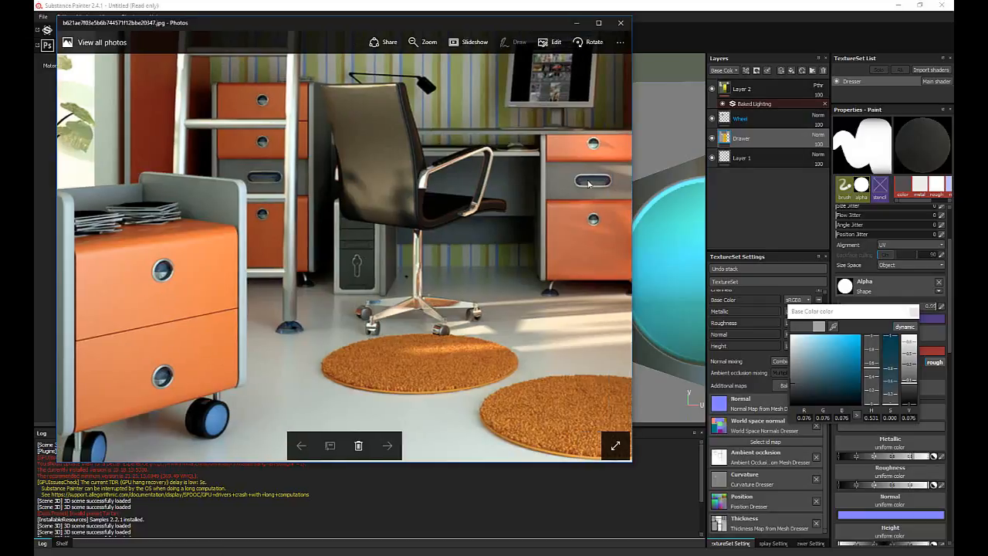
click(650, 20)
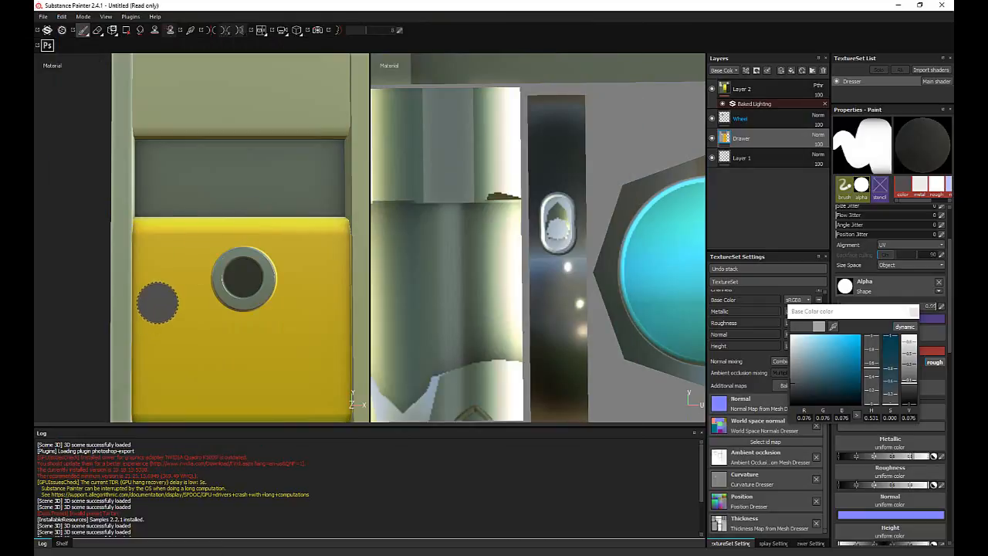
- Sample the grey-green of the handle's outer ring as the brush's base colour (R 0.138, G 0.178, B 0.120)
scroll(243, 285, up, 2)
middle_drag(243, 286, 206, 323)
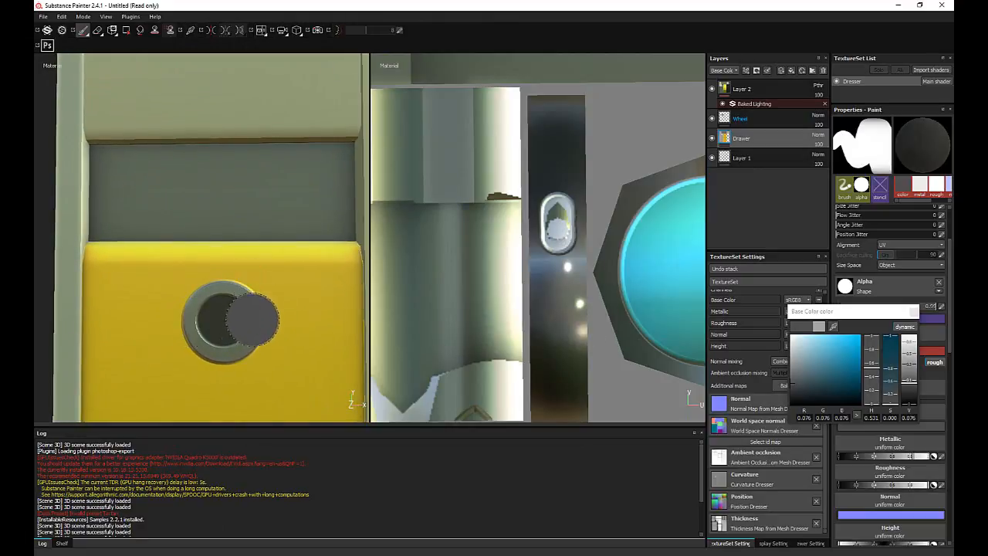
click(832, 328)
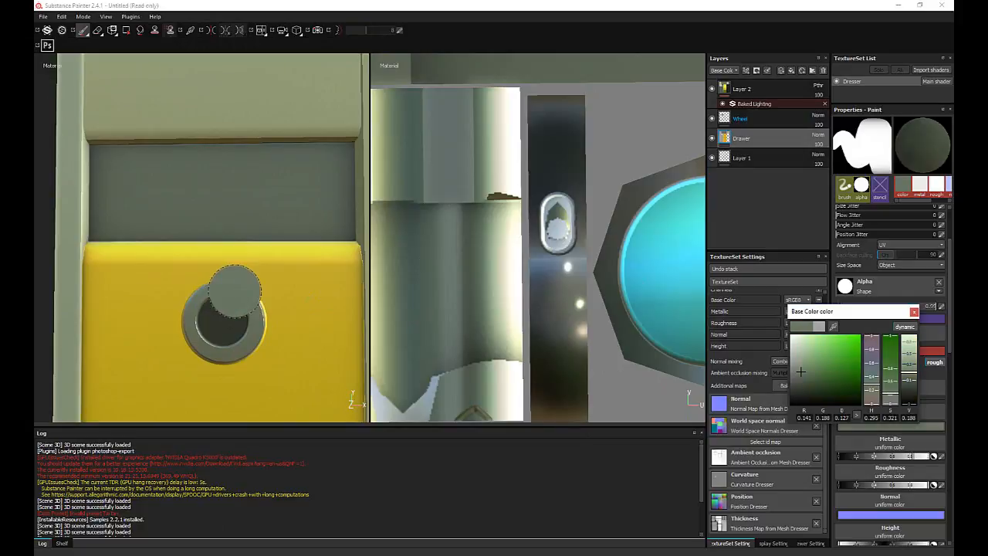
drag(842, 311, 554, 358)
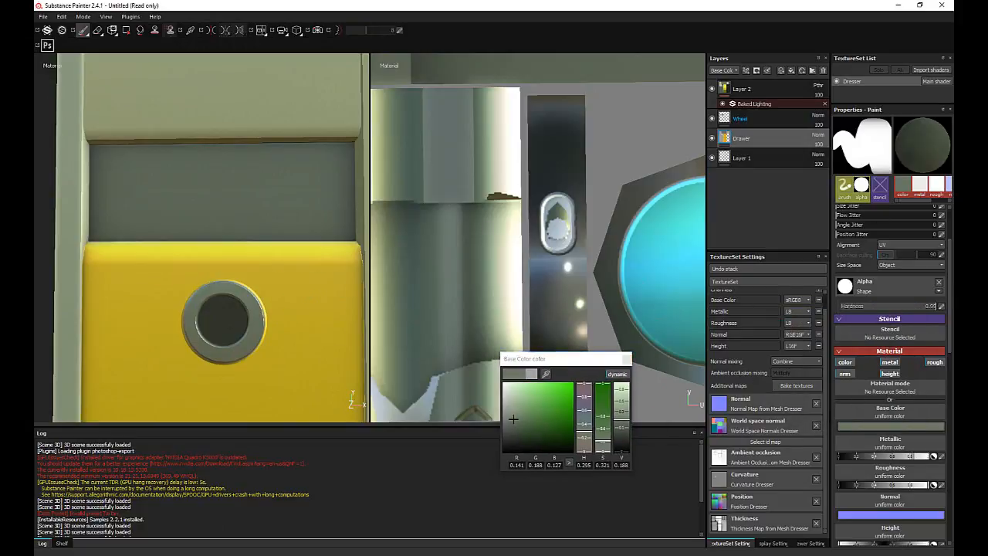
click(544, 374)
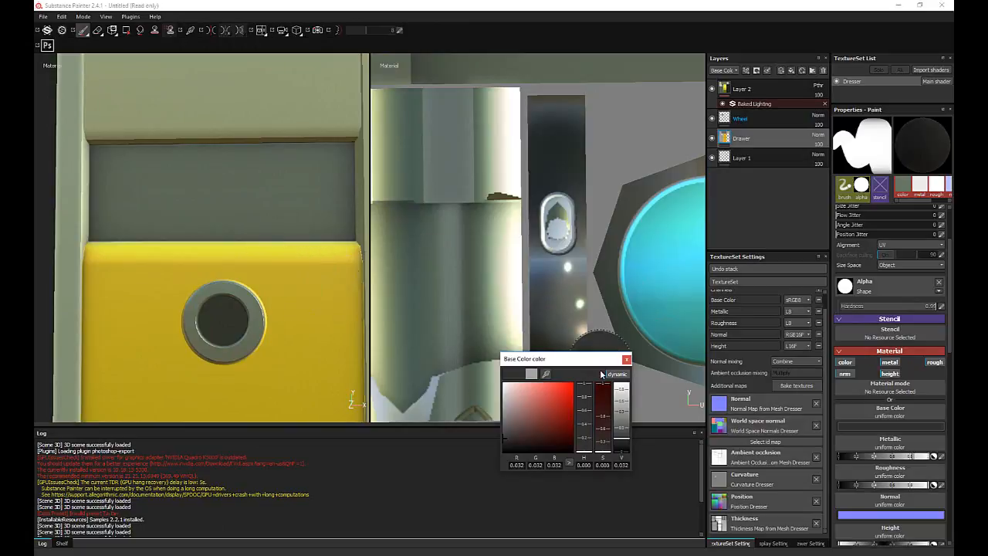
drag(547, 369, 237, 288)
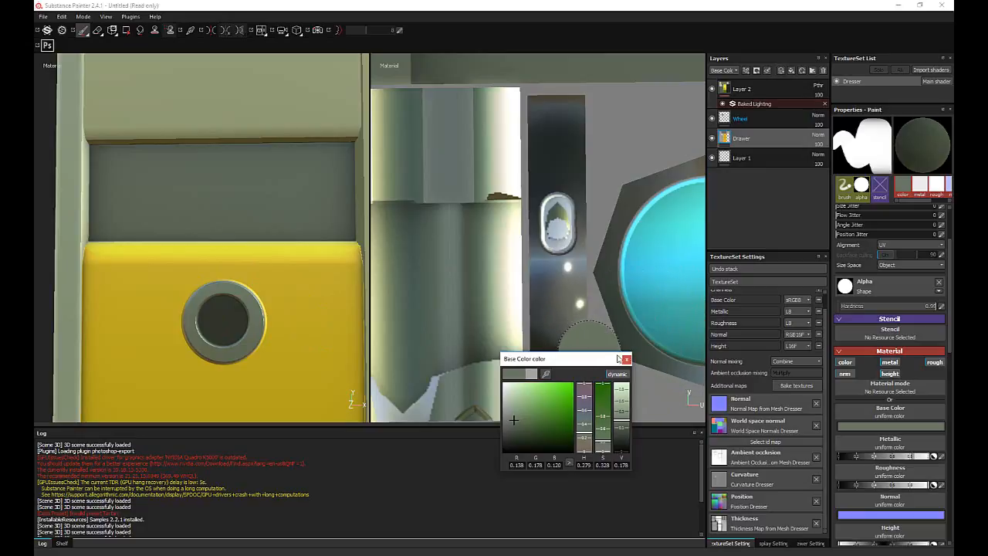
- Sample the round handle's ring material and paint a straight horizontal rounded bar as the slotted handle on the grey drawer
click(627, 360)
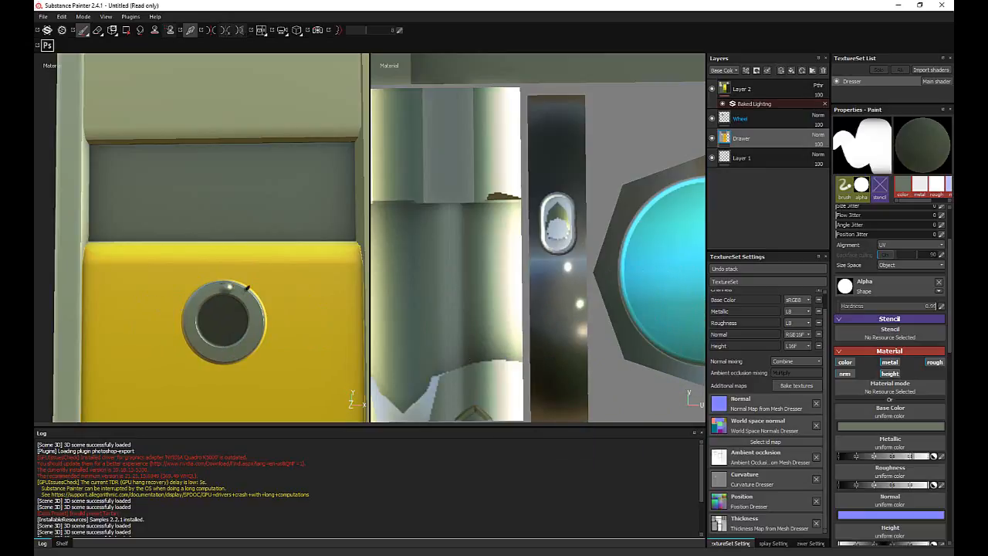
click(245, 288)
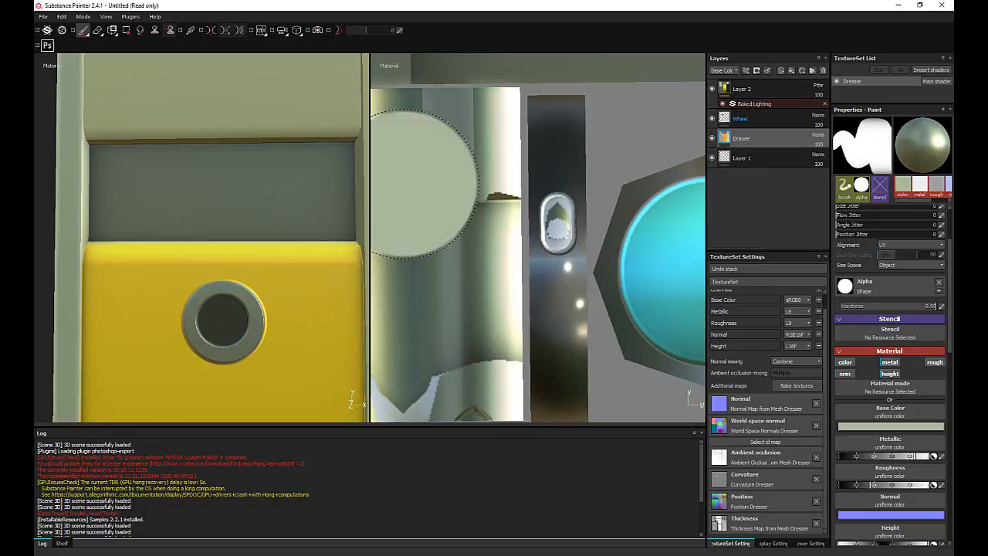
alt+drag(221, 195, 220, 202)
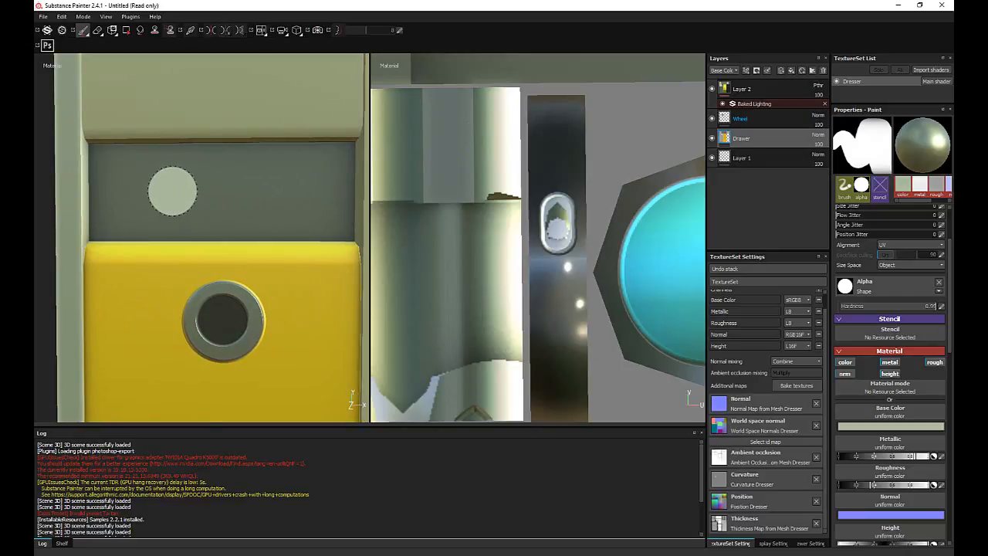
click(172, 191)
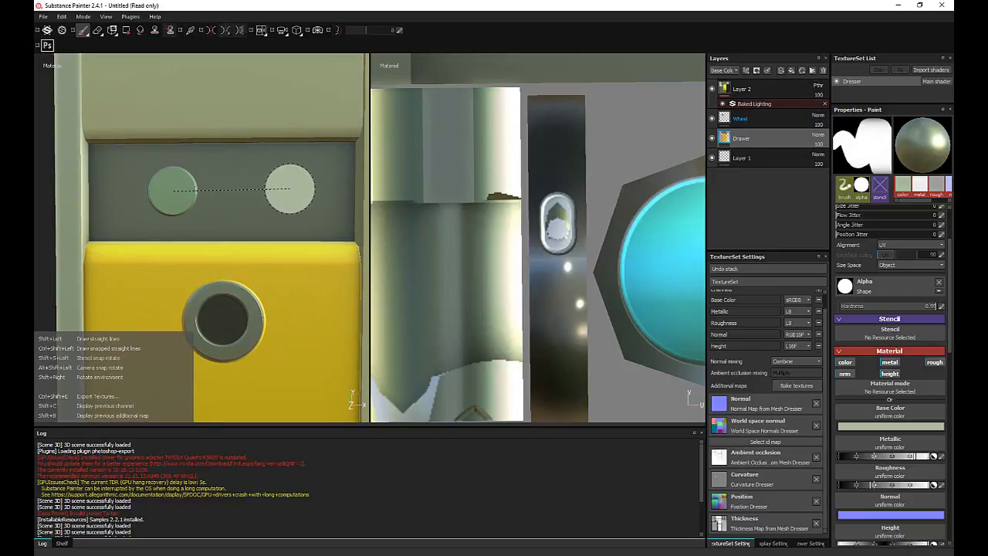
shift+click(288, 190)
key(ctrl+z)
mouse_move(216, 193)
alt+right_down()
mouse_move(205, 192)
mouse_move(232, 196)
alt+right_up()
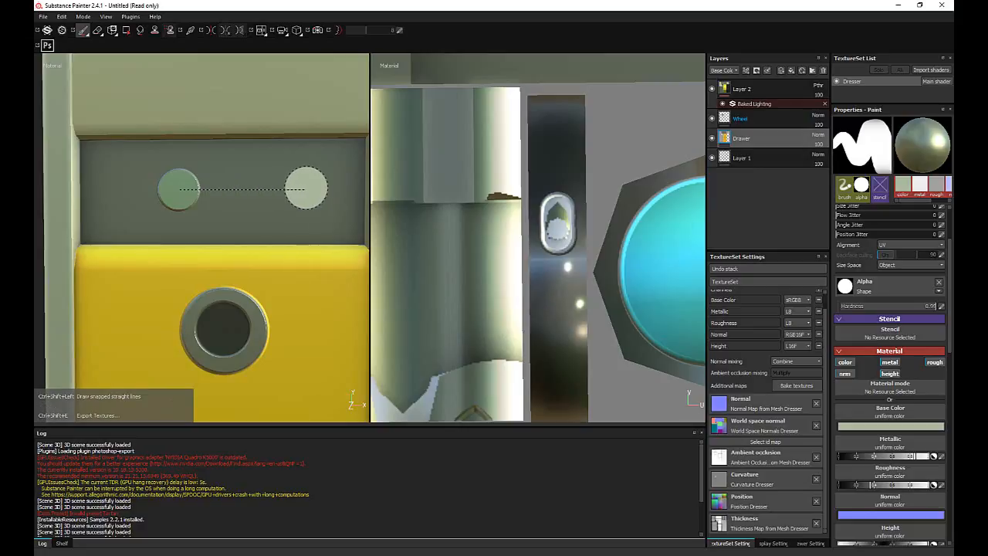
ctrl+shift+click(290, 189)
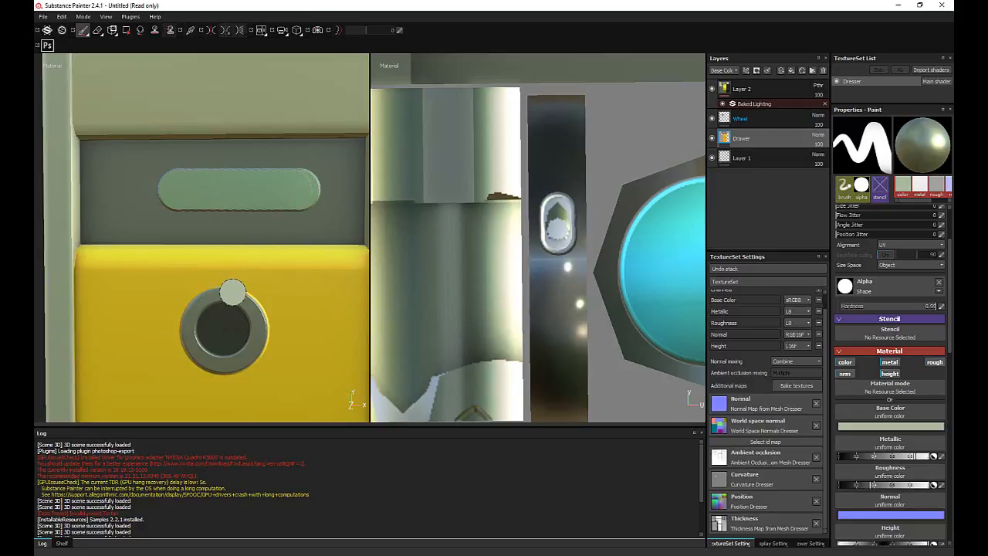
- Sample the round handle's dark centre and paint a narrower straight dark slot inside the grey drawer's green bar
key(p)
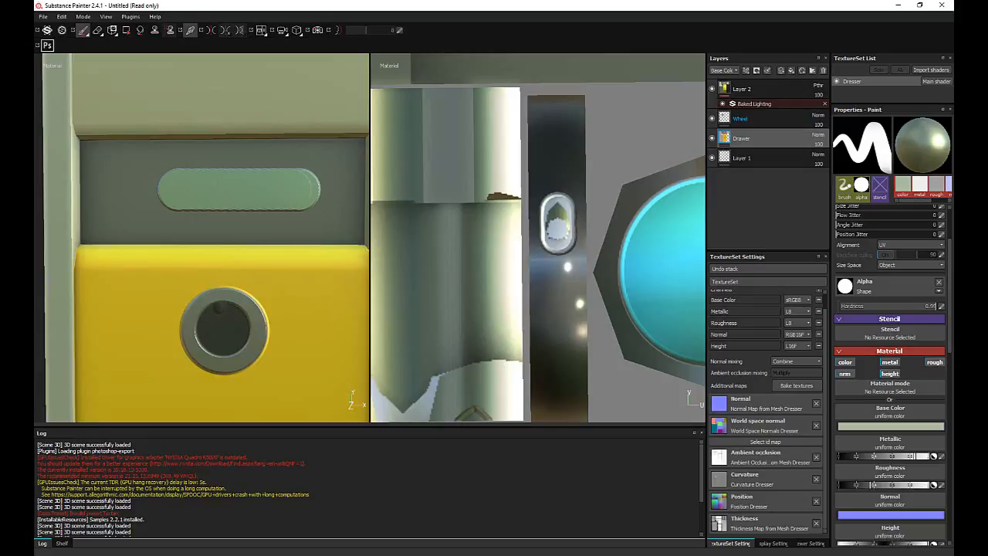
click(224, 323)
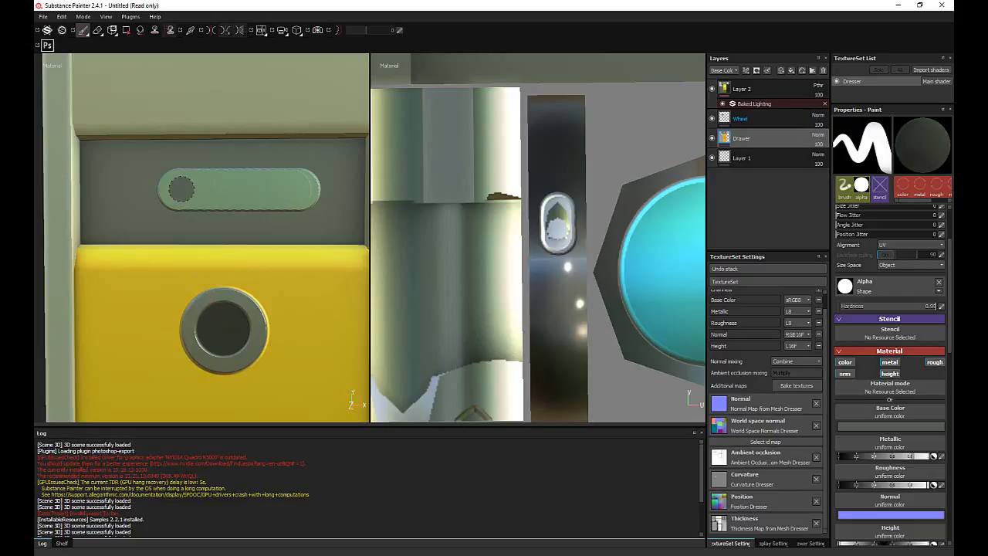
click(181, 189)
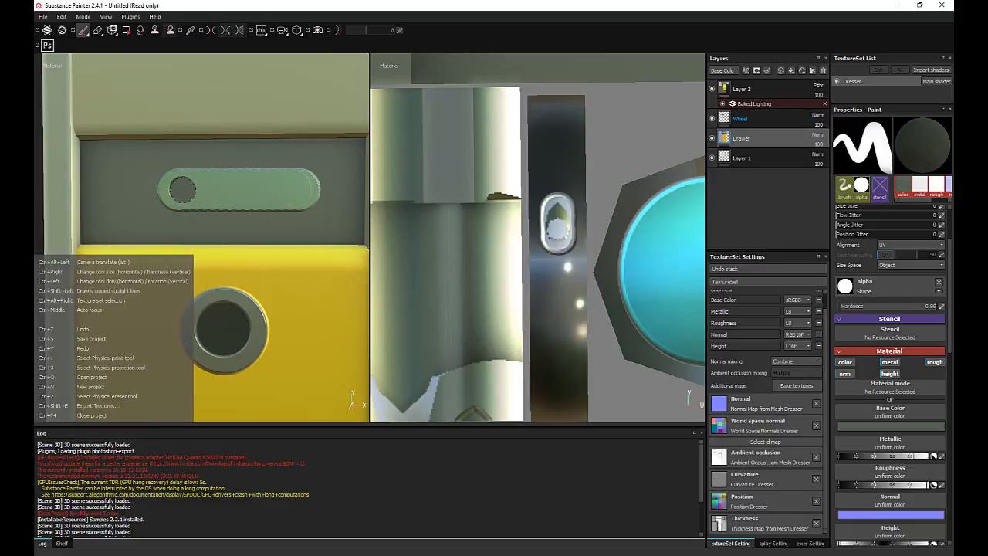
ctrl+shift+click(297, 188)
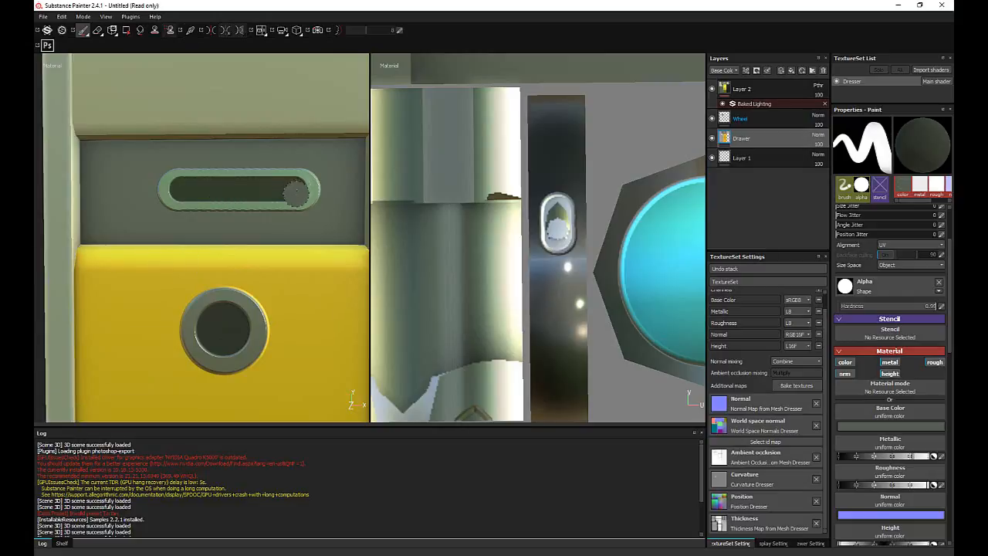
- Inspect the whole painted dresser from several angles and widen the 3D view
scroll(337, 260, down, 7)
mouse_move(184, 267)
alt+mouse_down()
mouse_move(239, 288)
mouse_move(159, 278)
mouse_move(170, 253)
mouse_move(252, 257)
mouse_move(239, 259)
mouse_move(236, 277)
mouse_move(223, 247)
mouse_move(260, 280)
mouse_move(217, 278)
mouse_move(202, 289)
mouse_move(271, 311)
mouse_move(209, 284)
mouse_move(175, 343)
mouse_move(244, 140)
alt+mouse_up()
alt+drag(106, 189, 131, 202)
alt+drag(263, 233, 88, 212)
alt+drag(105, 289, 239, 246)
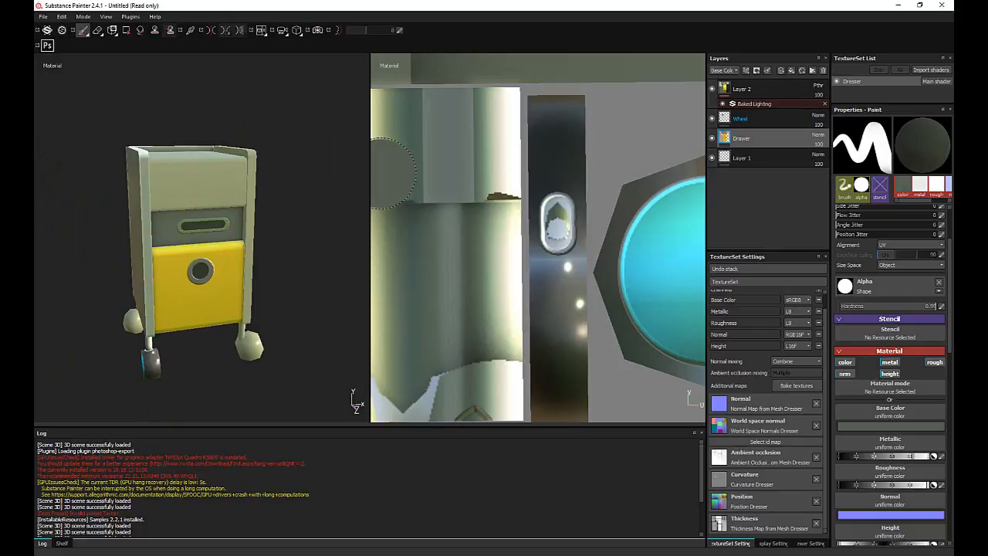
drag(370, 169, 474, 177)
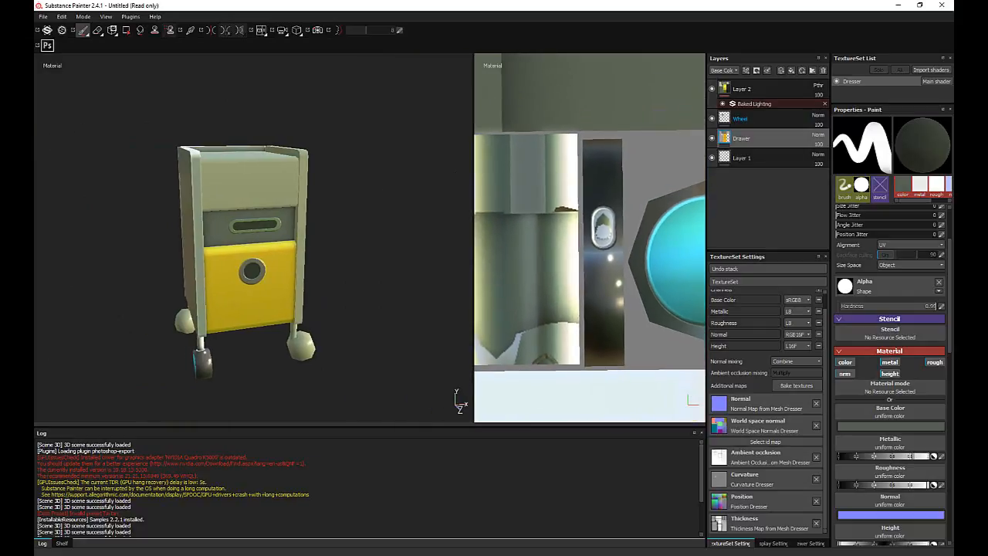
alt+drag(258, 233, 239, 218)
- Start a texture export and choose a new Desktop folder named Dresser as its destination
right_click(250, 200)
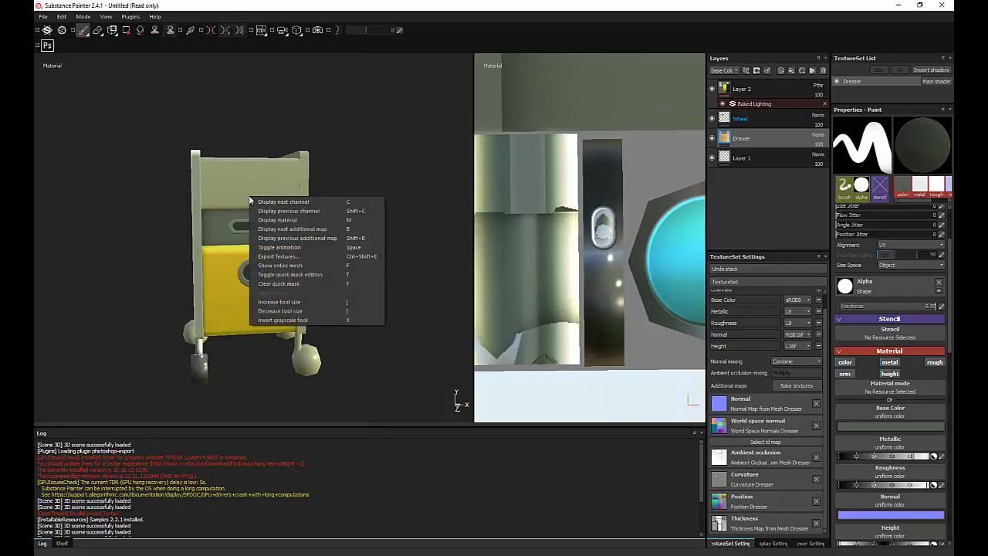
click(276, 256)
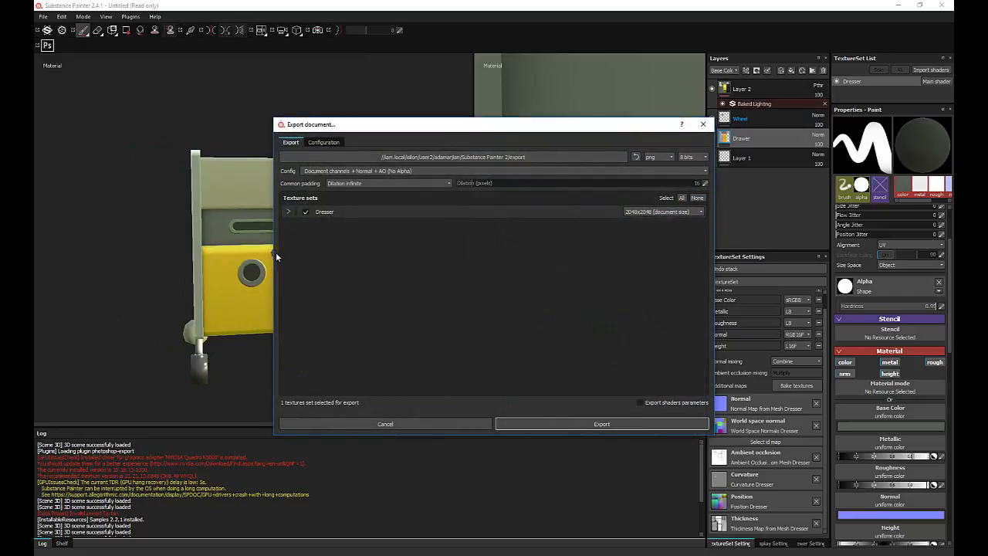
click(510, 158)
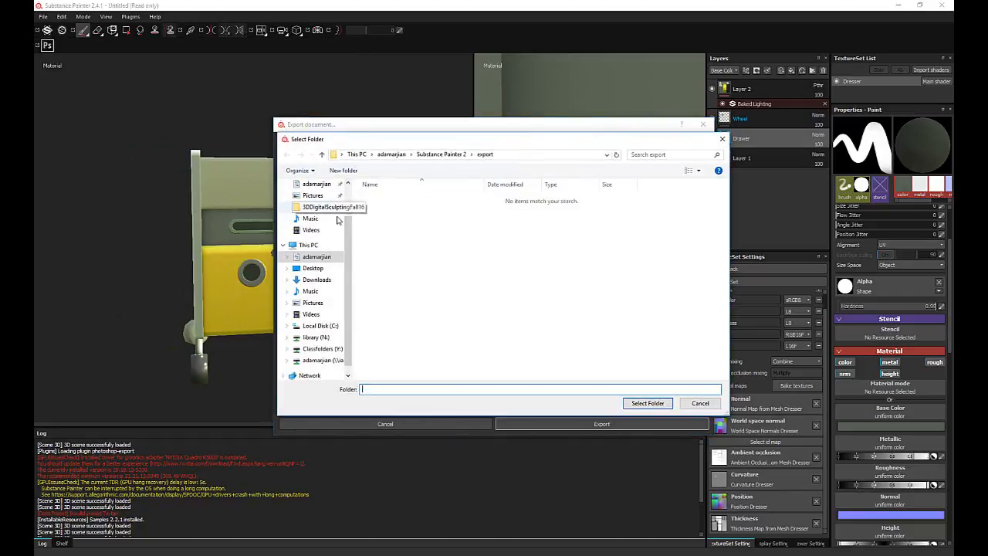
click(312, 267)
right_click(605, 265)
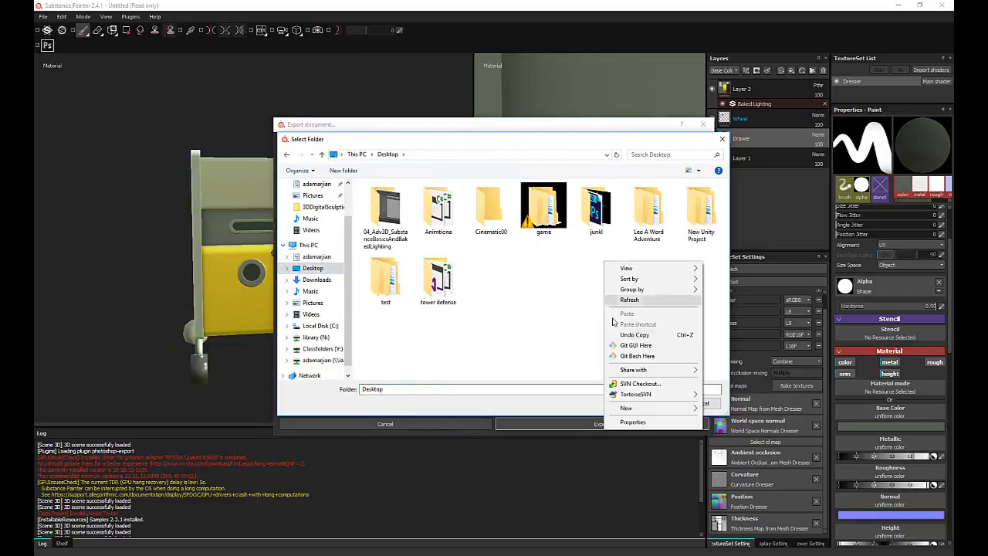
mouse_move(640, 409)
click(750, 410)
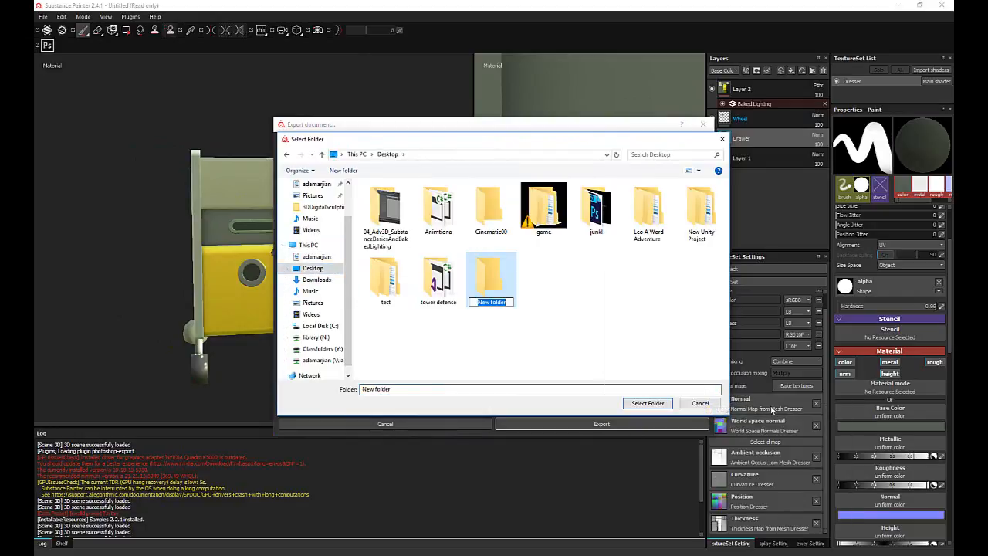
text(Dresser)
key(Return)
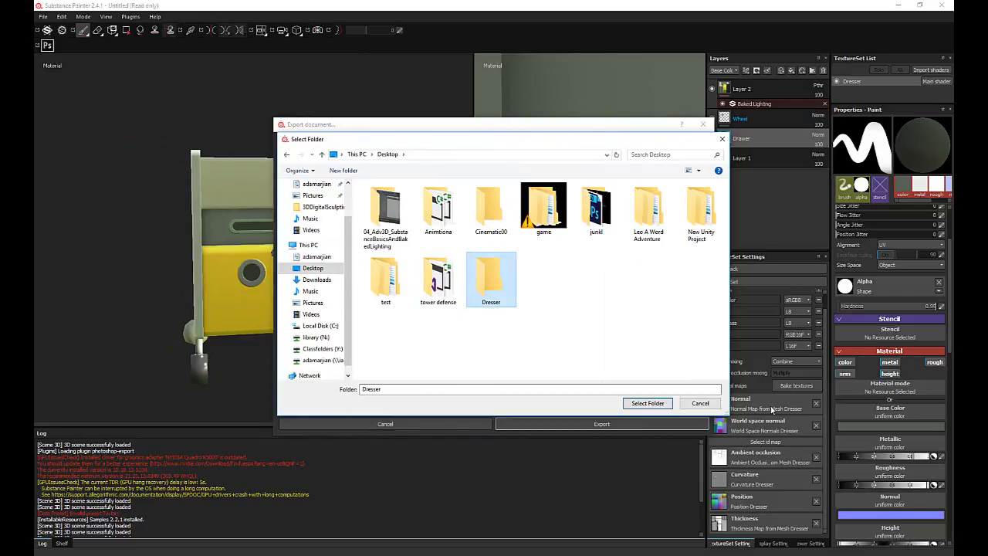
click(648, 403)
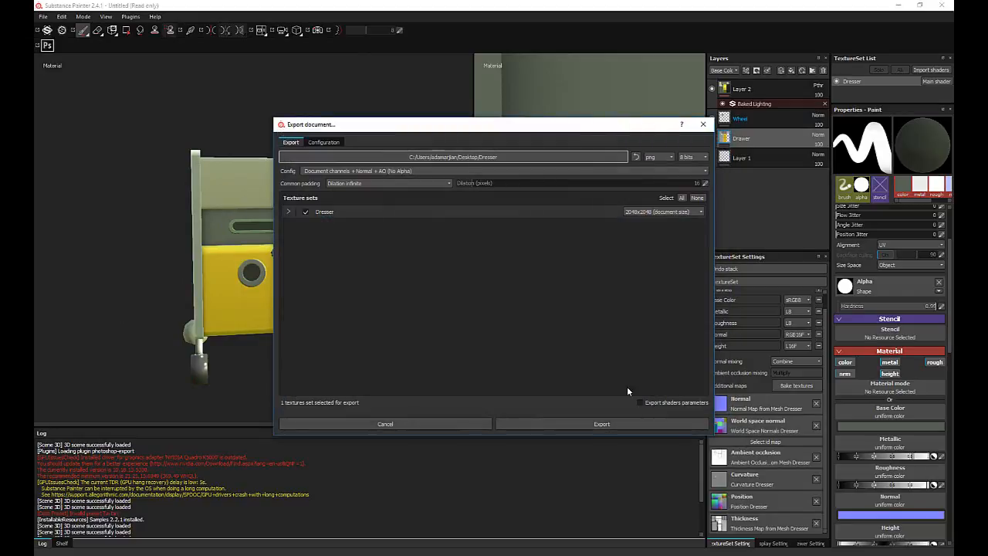
- Set the export configuration to Unity 5 (Standard Metallic)
click(349, 171)
scroll(360, 203, down, 5)
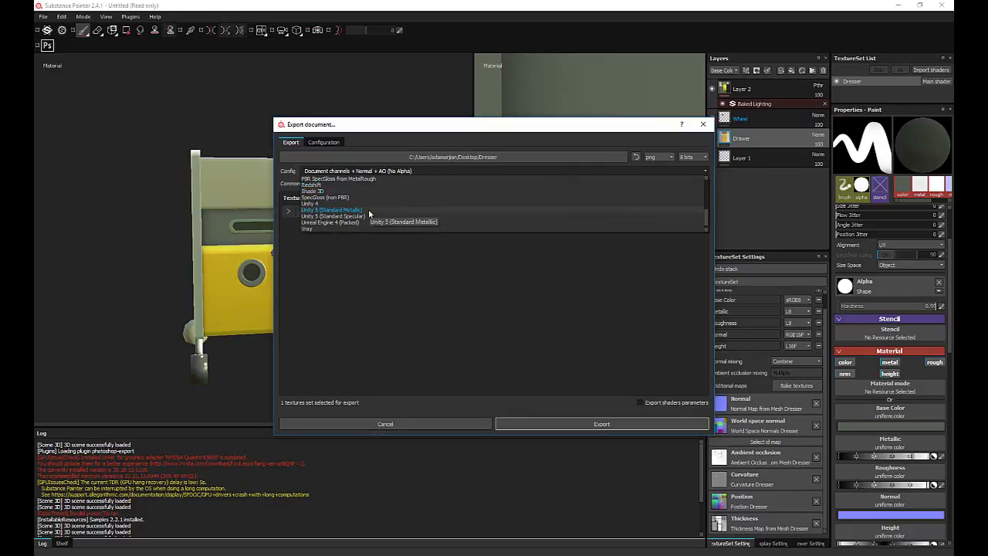
click(368, 209)
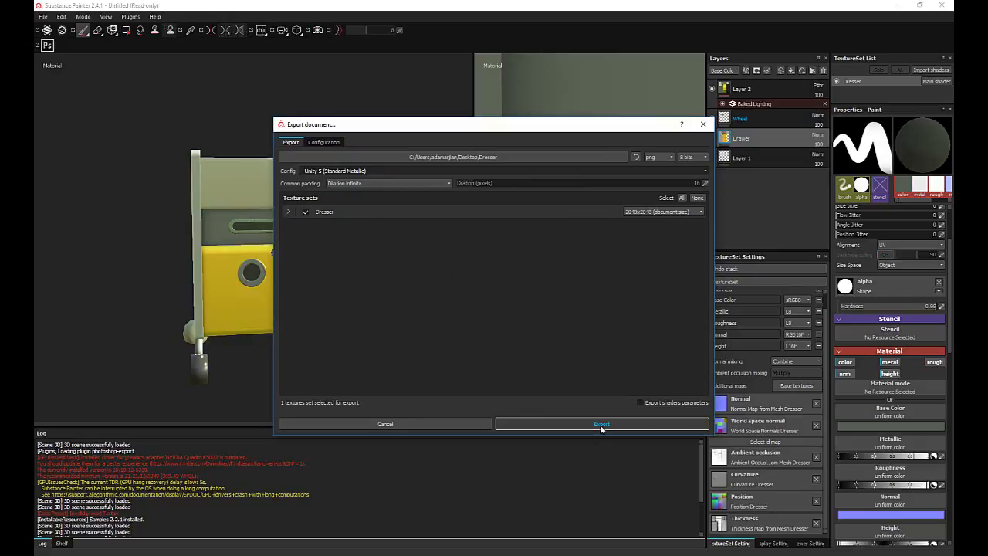
click(380, 171)
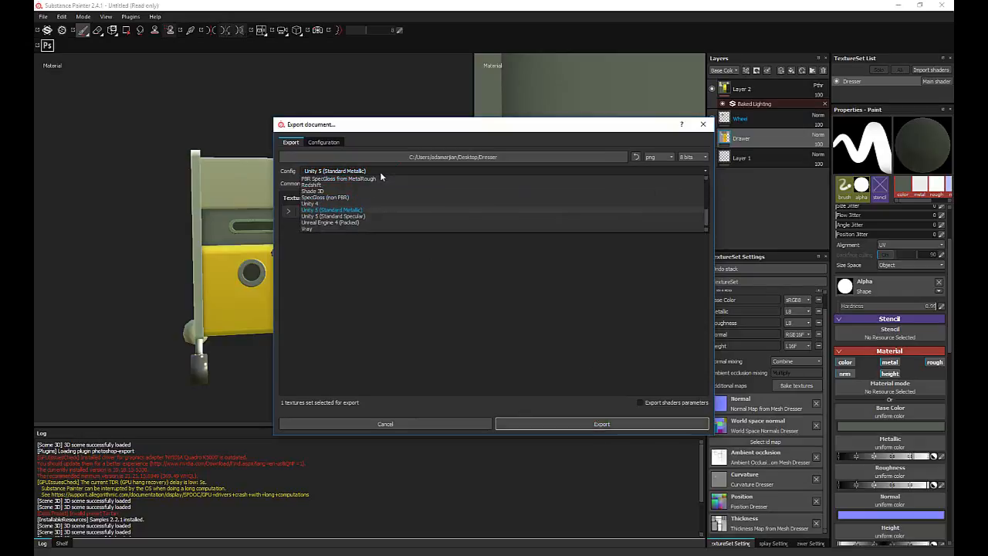
click(370, 210)
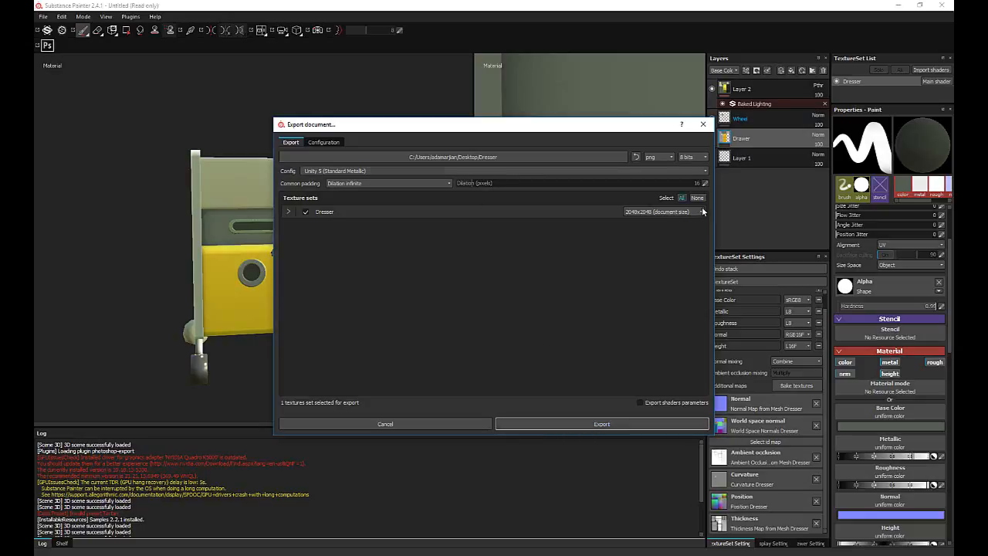
- Set the export file format to targa, export the Dresser texture set and dismiss the completion message
click(658, 158)
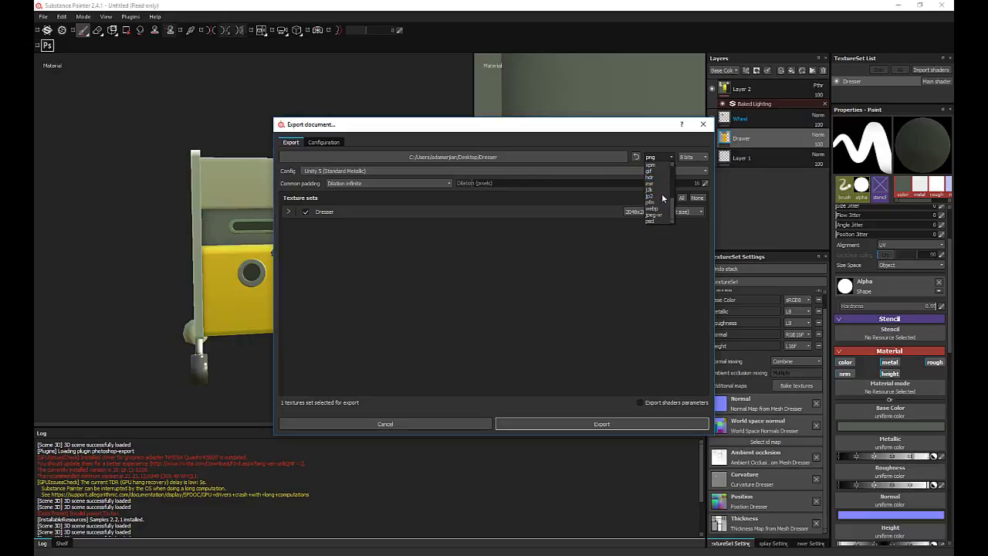
scroll(662, 200, up, 1)
click(659, 166)
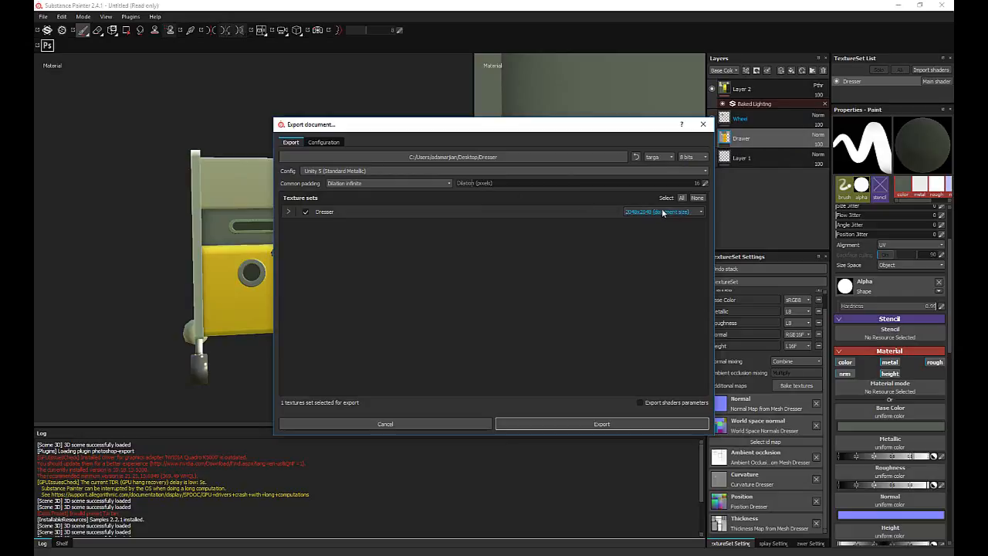
click(603, 427)
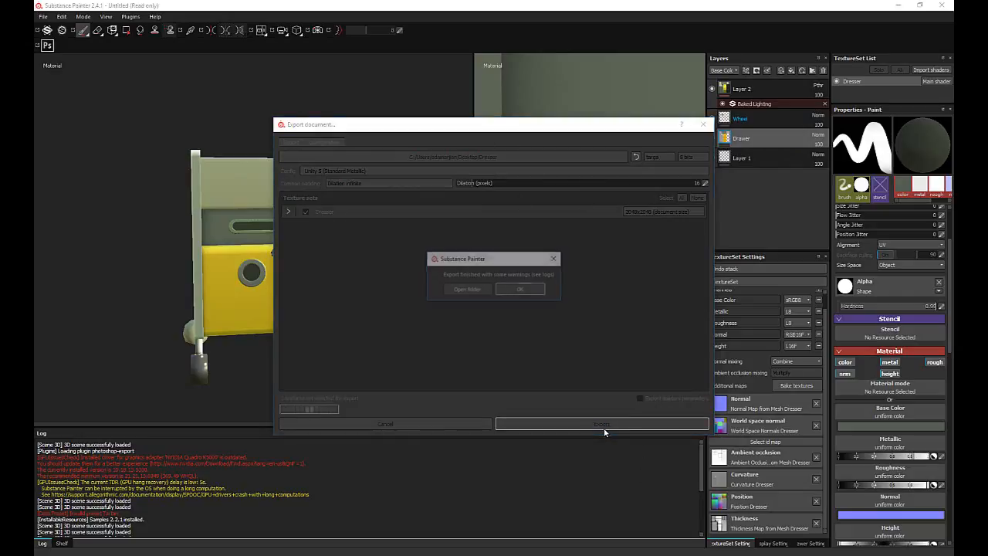
click(519, 288)
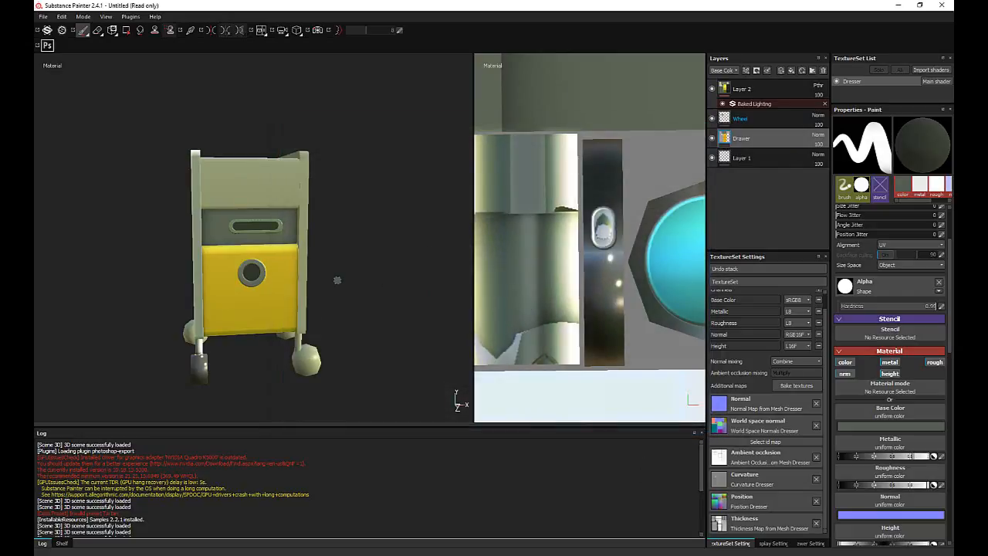